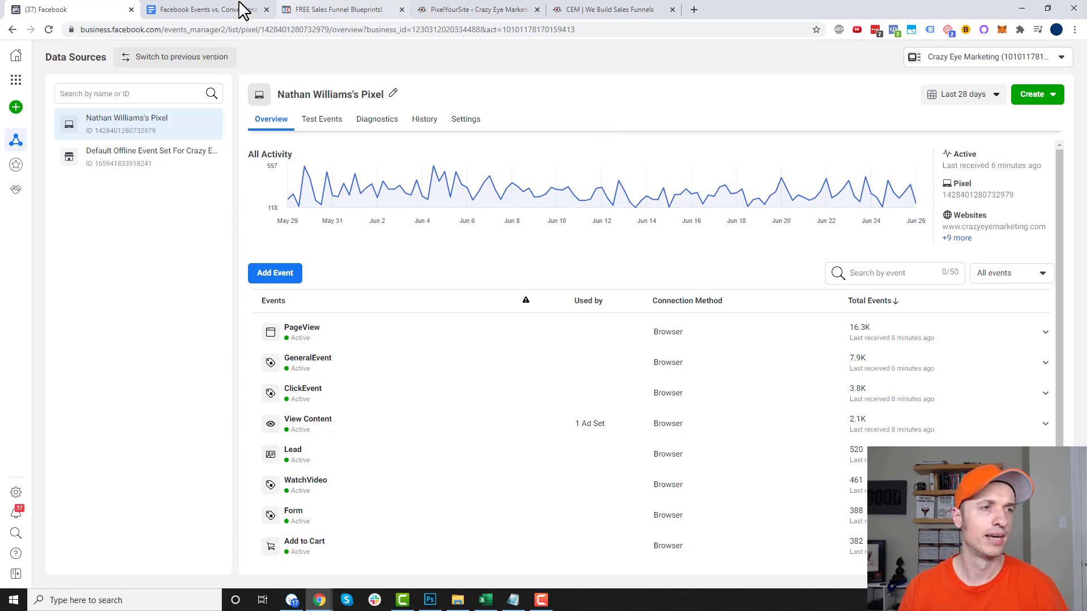
- Switch to the "Facebook Events vs. Conversions" document in Google Docs and read the opening sentence defining events
{"action": "left_click", "coordinate": [195, 9]}
{"action": "left_click", "coordinate": [759, 222]}
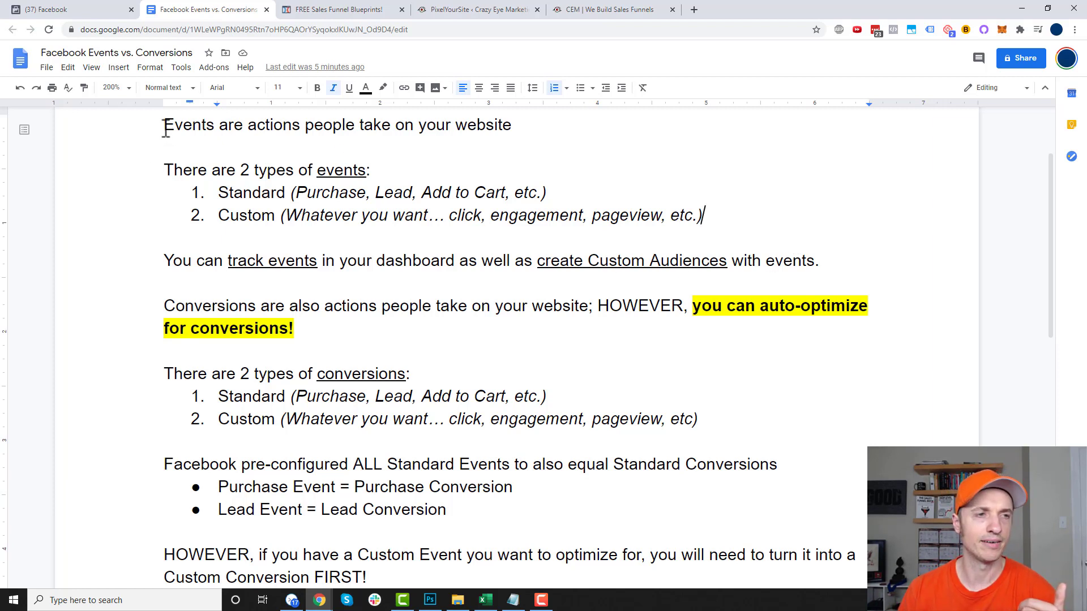
{"action": "left_click_drag", "start_coordinate": [163, 129], "coordinate": [533, 128]}
{"action": "left_click", "coordinate": [525, 146]}
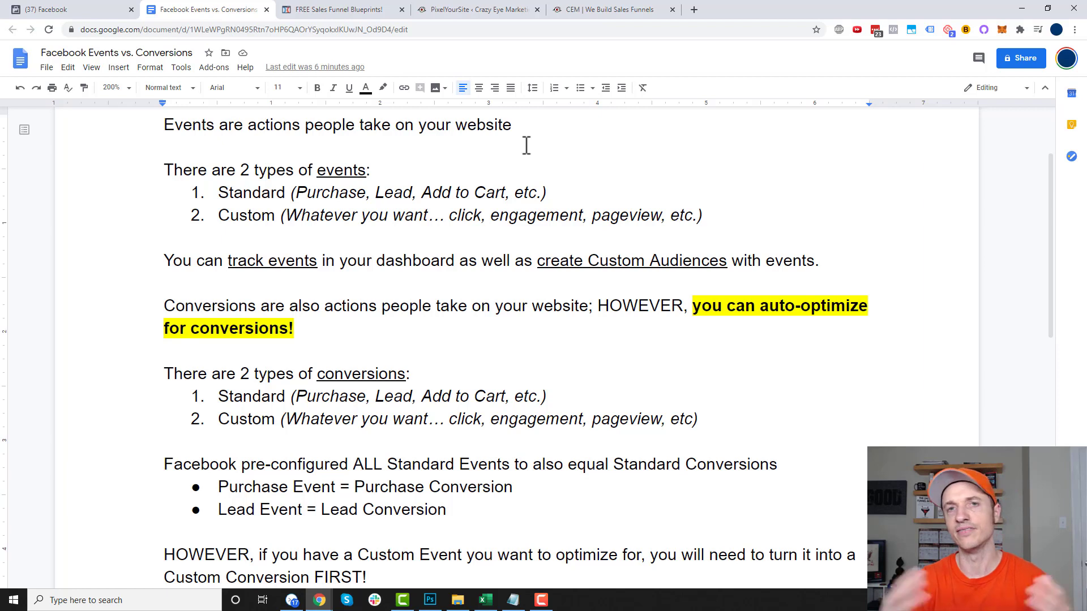
- Review the list of two event types, marking Standard with its Purchase and Lead examples and Custom with its click, engagement and pageview examples
{"action": "left_click_drag", "start_coordinate": [191, 173], "coordinate": [377, 170]}
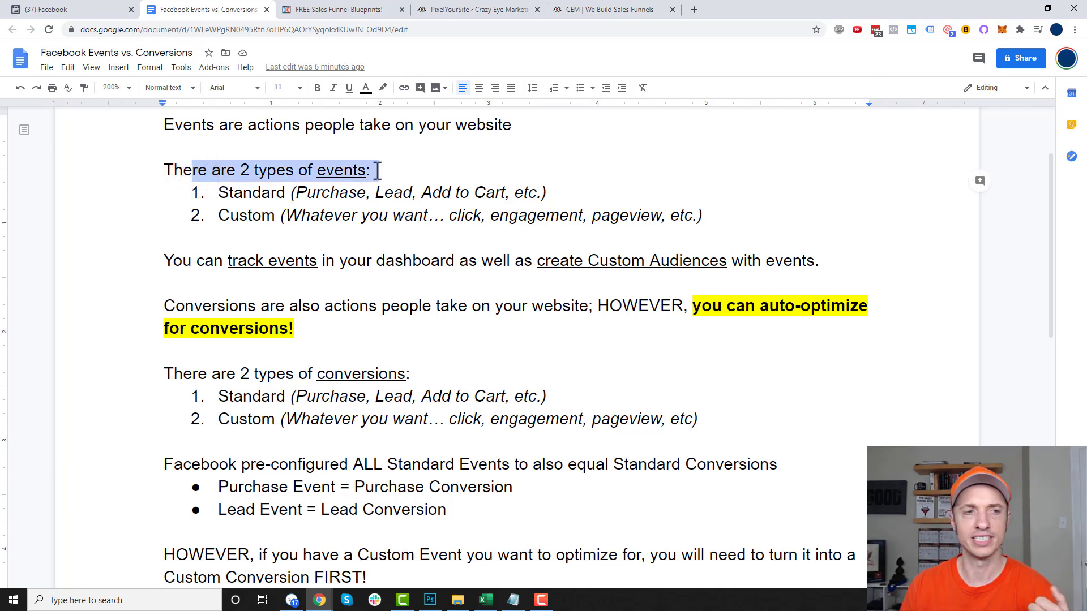
{"action": "left_click_drag", "start_coordinate": [227, 193], "coordinate": [289, 192]}
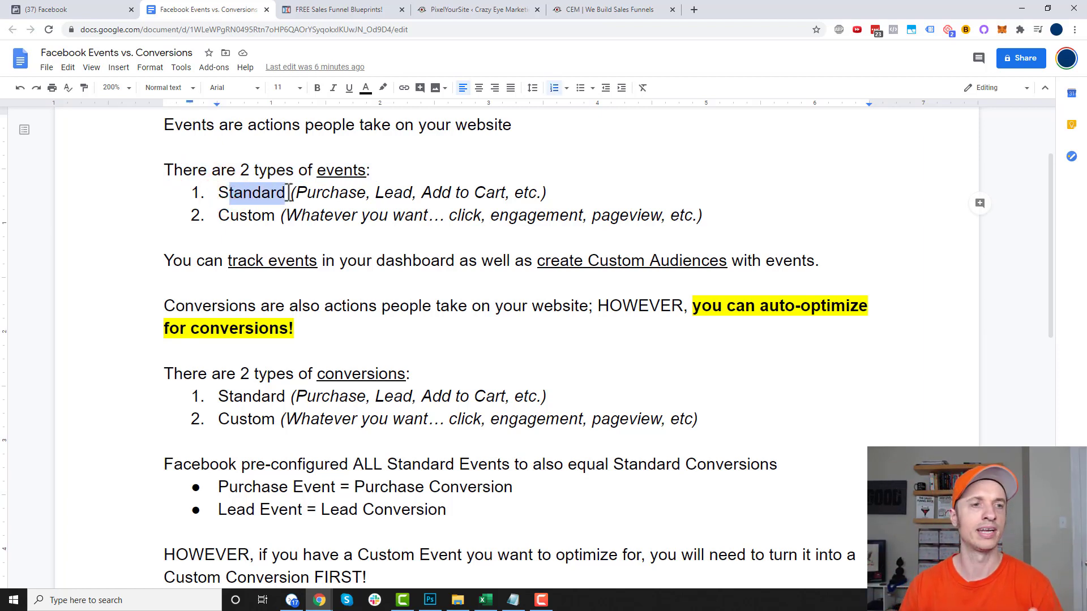
{"action": "double_click", "coordinate": [323, 192]}
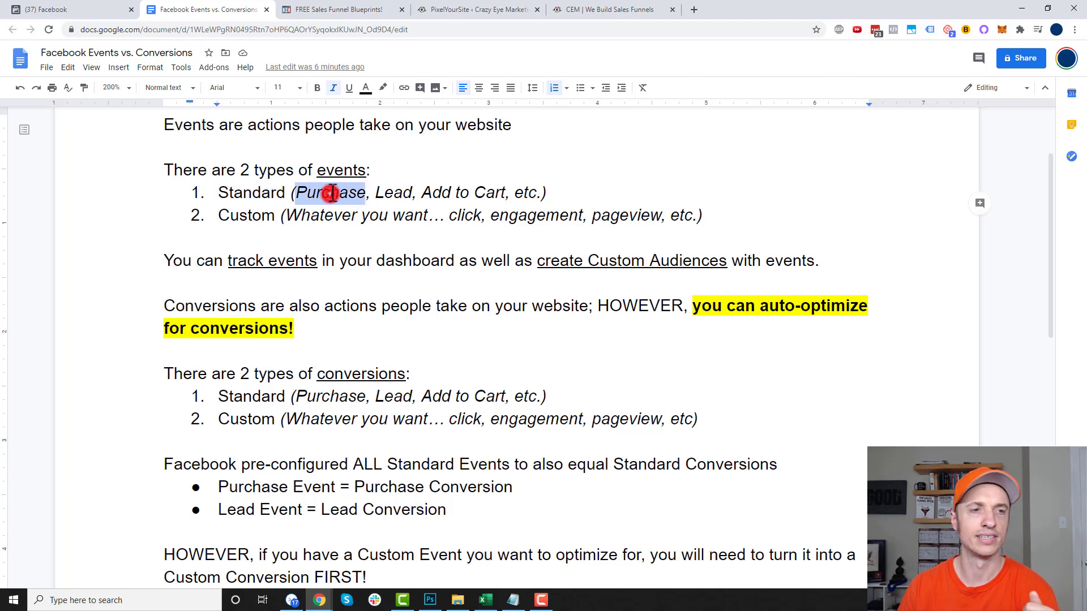
{"action": "double_click", "coordinate": [394, 194]}
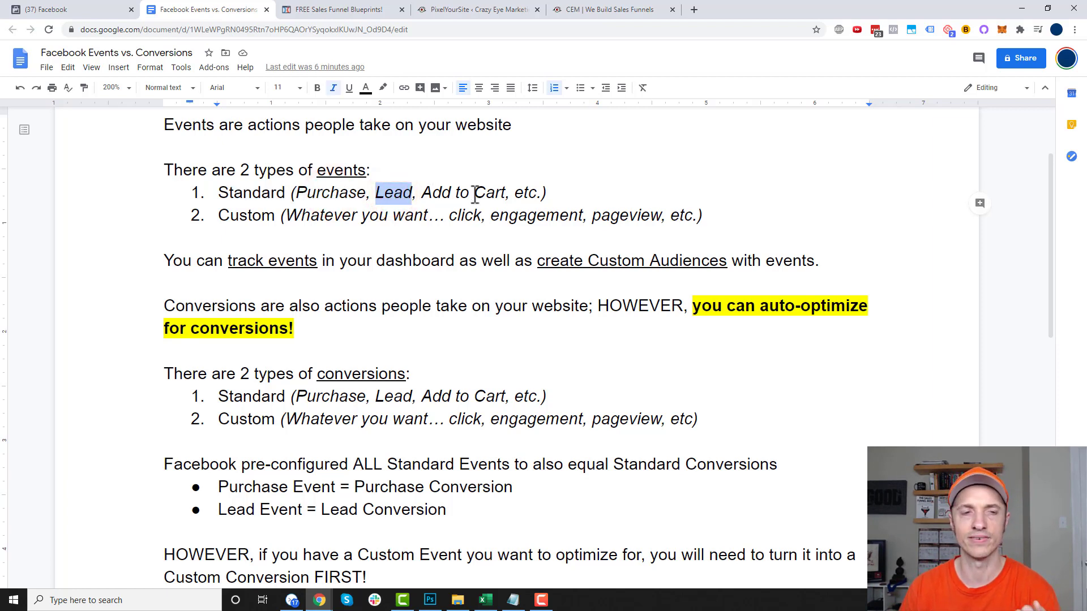
{"action": "double_click", "coordinate": [253, 215]}
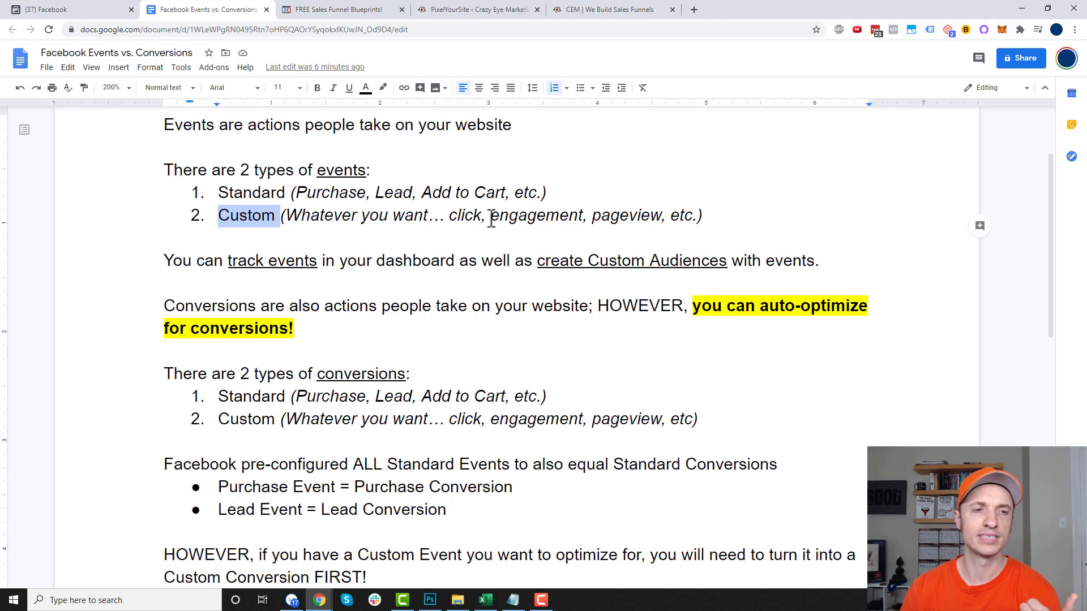
{"action": "double_click", "coordinate": [468, 215]}
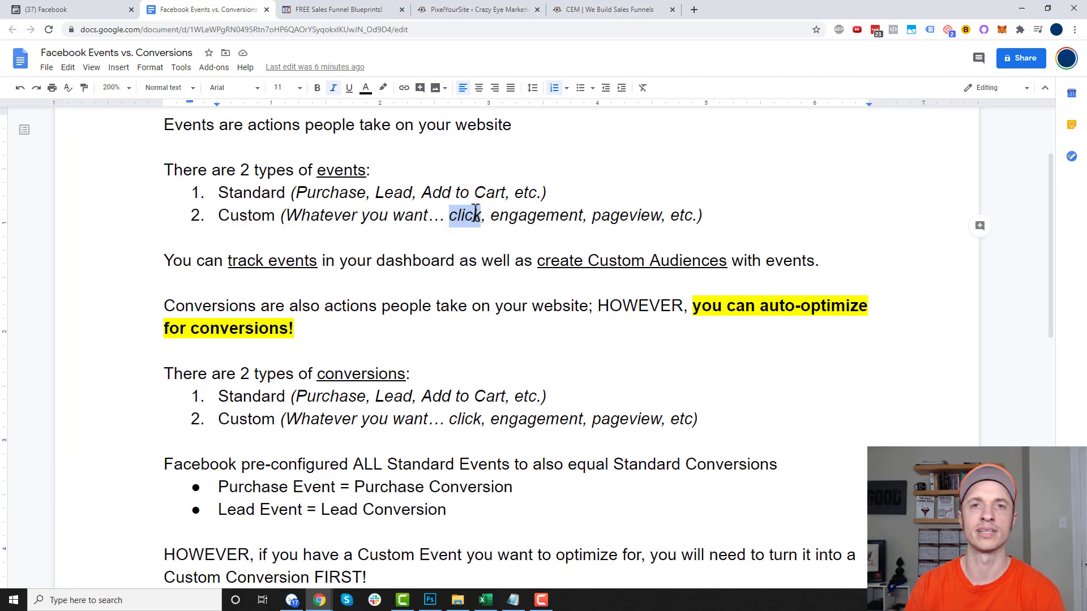
{"action": "double_click", "coordinate": [552, 221]}
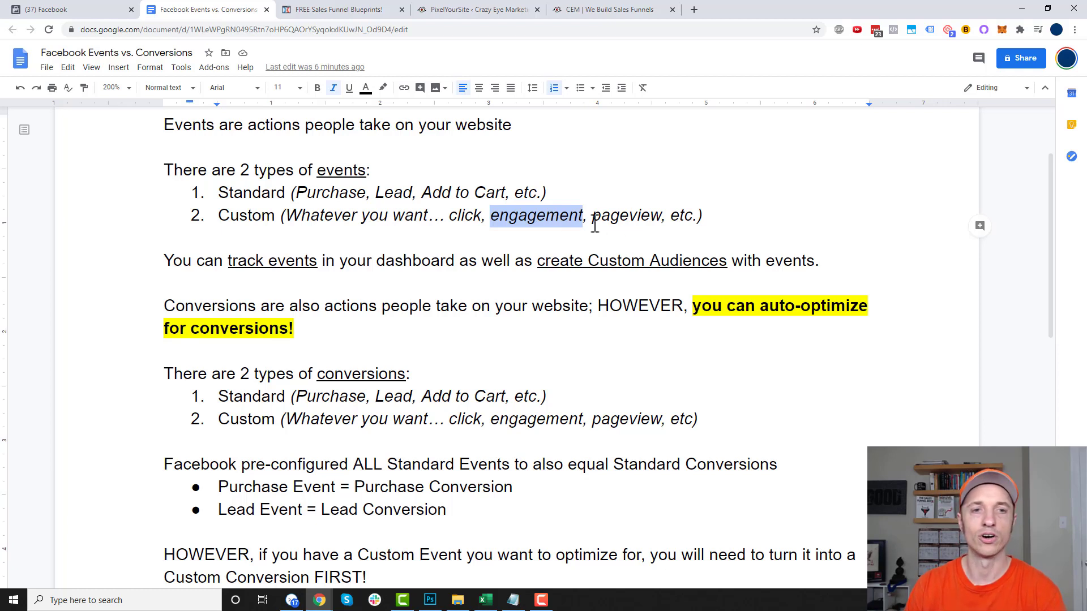
{"action": "double_click", "coordinate": [617, 220]}
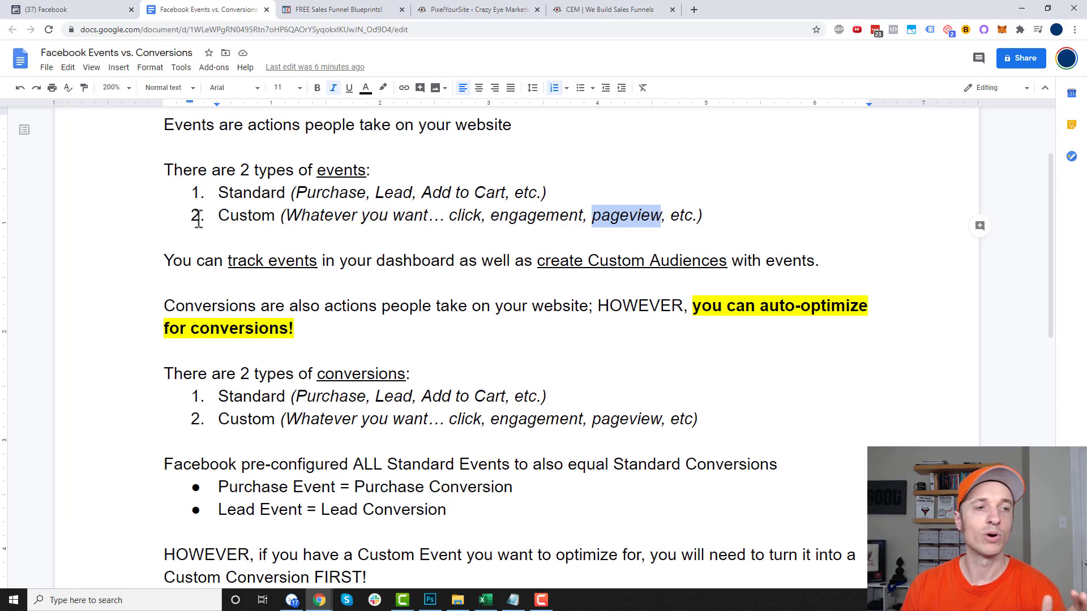
- Read the sentence on what events can be used for, marking the dashboard tracking and Custom Audiences phrases
{"action": "left_click", "coordinate": [269, 253]}
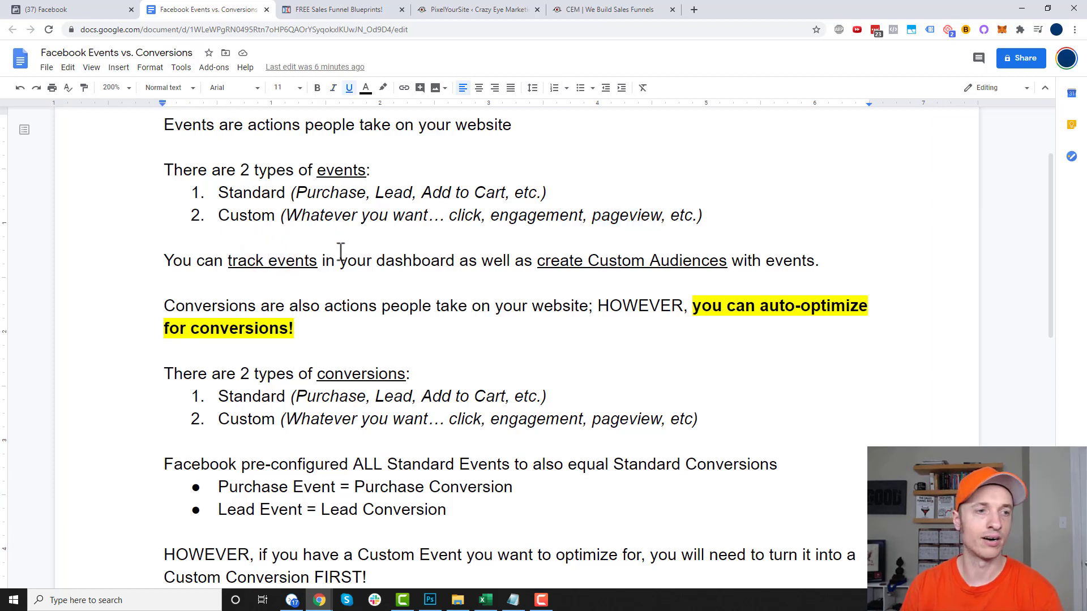
{"action": "left_click_drag", "start_coordinate": [234, 261], "coordinate": [452, 265]}
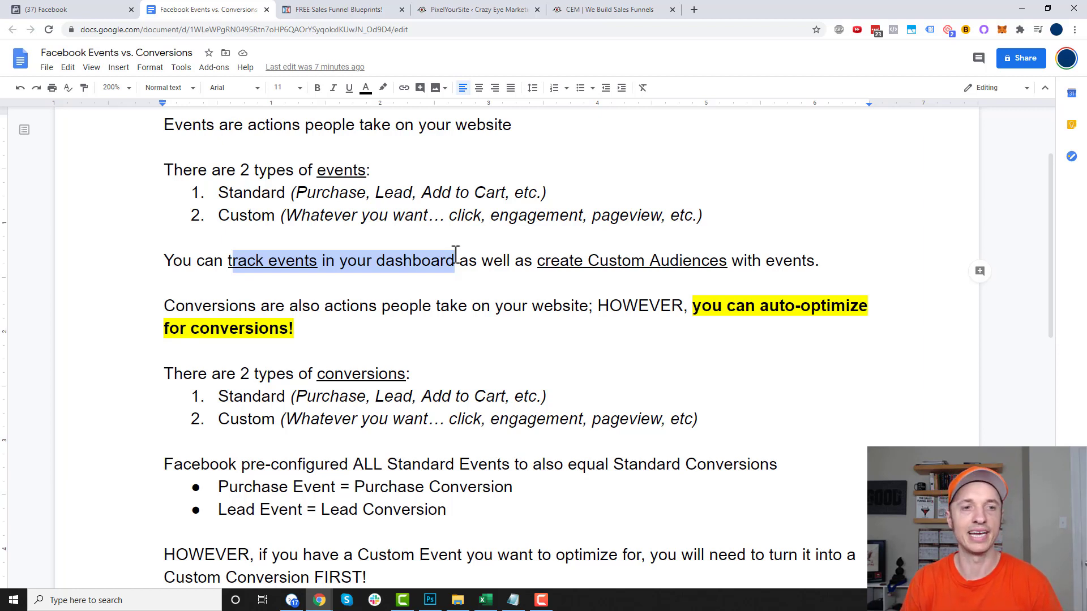
{"action": "left_click_drag", "start_coordinate": [537, 260], "coordinate": [730, 263]}
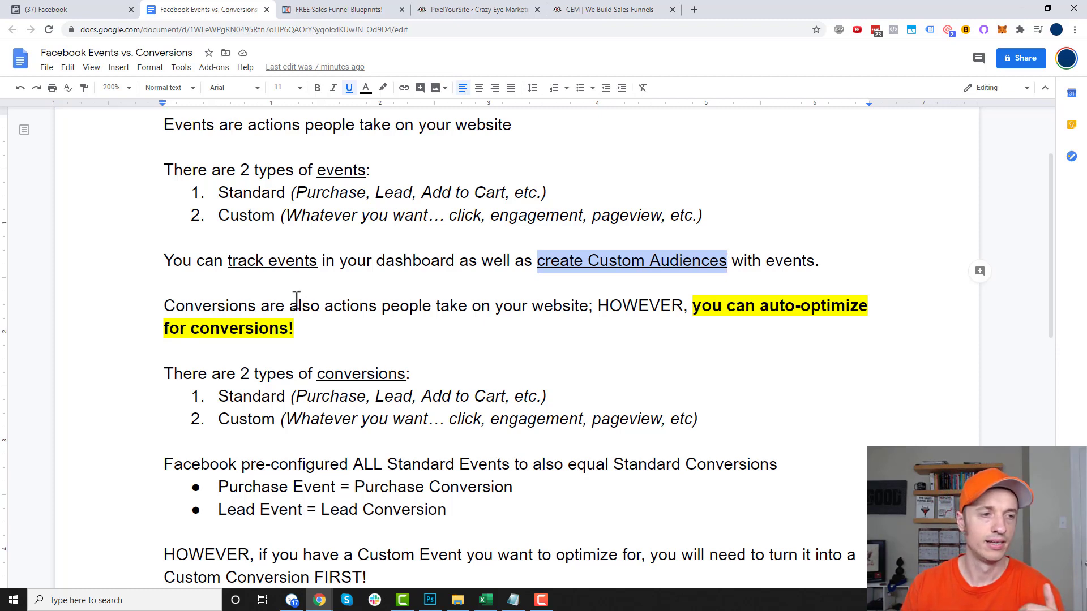
- Read the paragraph defining conversions, marking its auto-optimize statement and comparing it with the list of event types
{"action": "scroll", "coordinate": [271, 271], "scroll_direction": "down", "scroll_amount": 1}
{"action": "scroll", "coordinate": [242, 247], "scroll_direction": "down", "scroll_amount": 2}
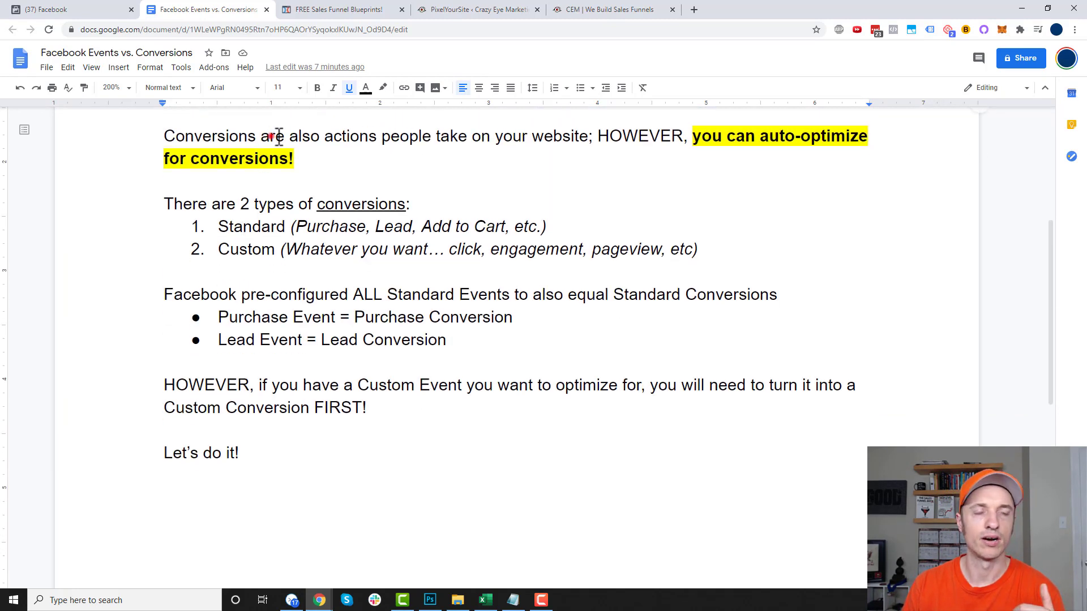
{"action": "left_click_drag", "start_coordinate": [270, 135], "coordinate": [589, 138]}
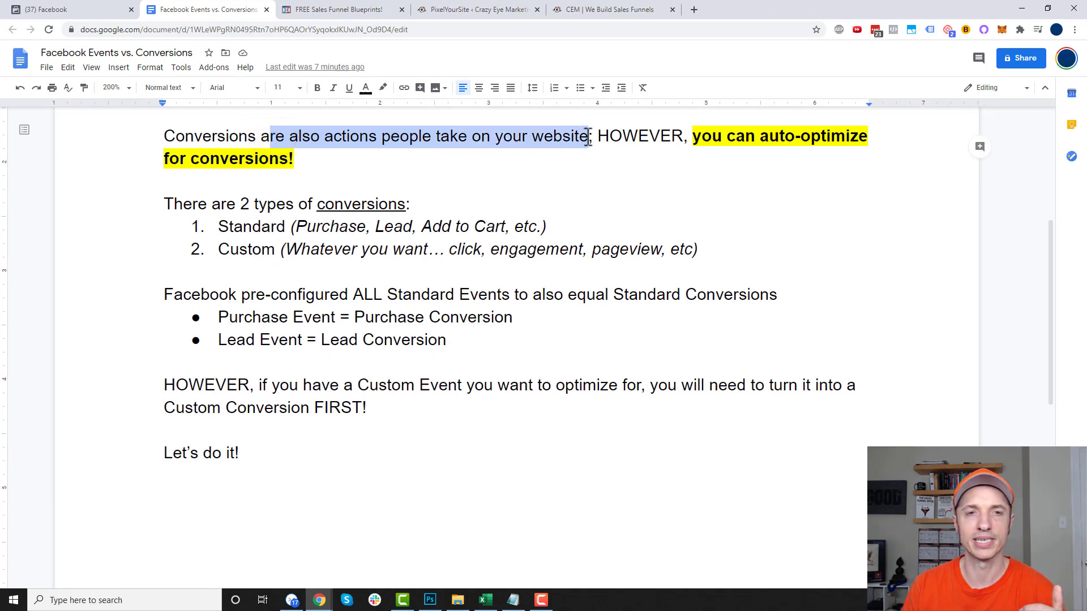
{"action": "left_click", "coordinate": [621, 138]}
{"action": "left_click_drag", "start_coordinate": [692, 139], "coordinate": [872, 138]}
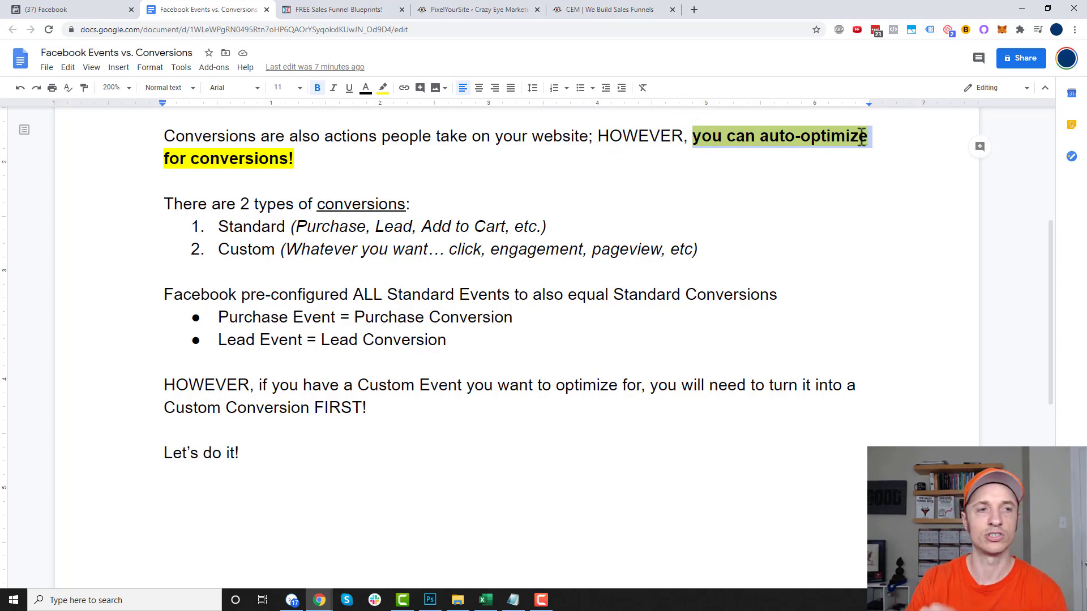
{"action": "scroll", "coordinate": [818, 250], "scroll_direction": "up", "scroll_amount": 4}
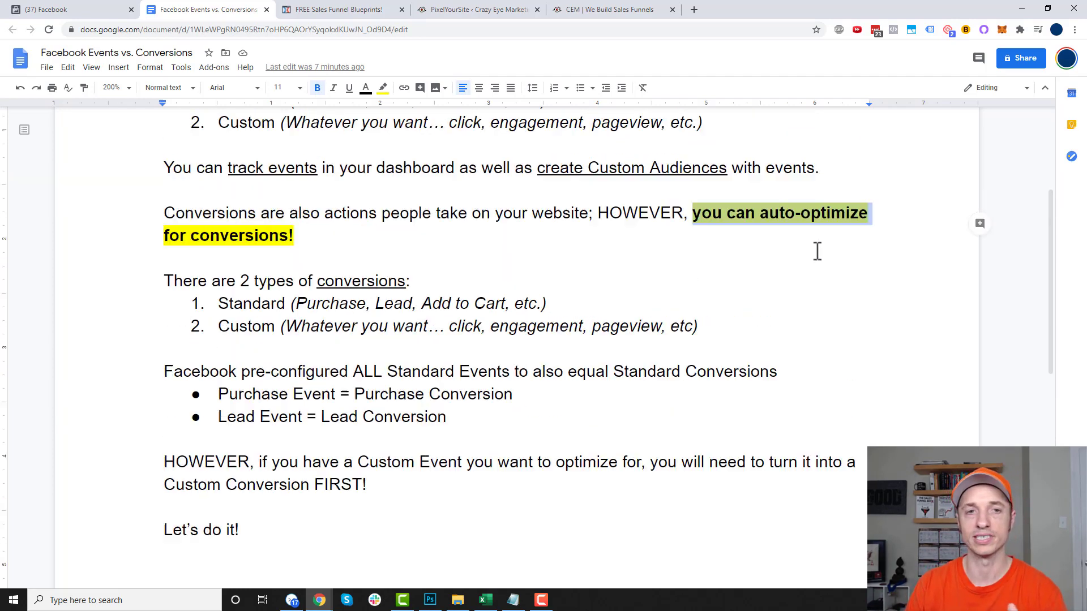
{"action": "left_click_drag", "start_coordinate": [703, 272], "coordinate": [159, 226]}
{"action": "scroll", "coordinate": [680, 334], "scroll_direction": "down", "scroll_amount": 1}
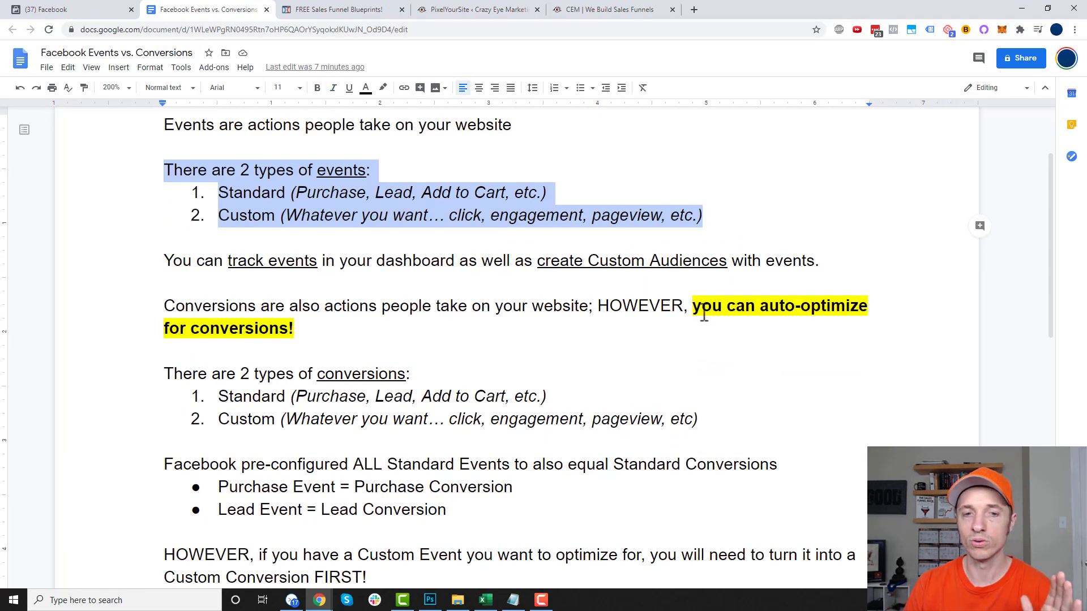
{"action": "left_click_drag", "start_coordinate": [693, 309], "coordinate": [861, 323]}
{"action": "left_click", "coordinate": [334, 327]}
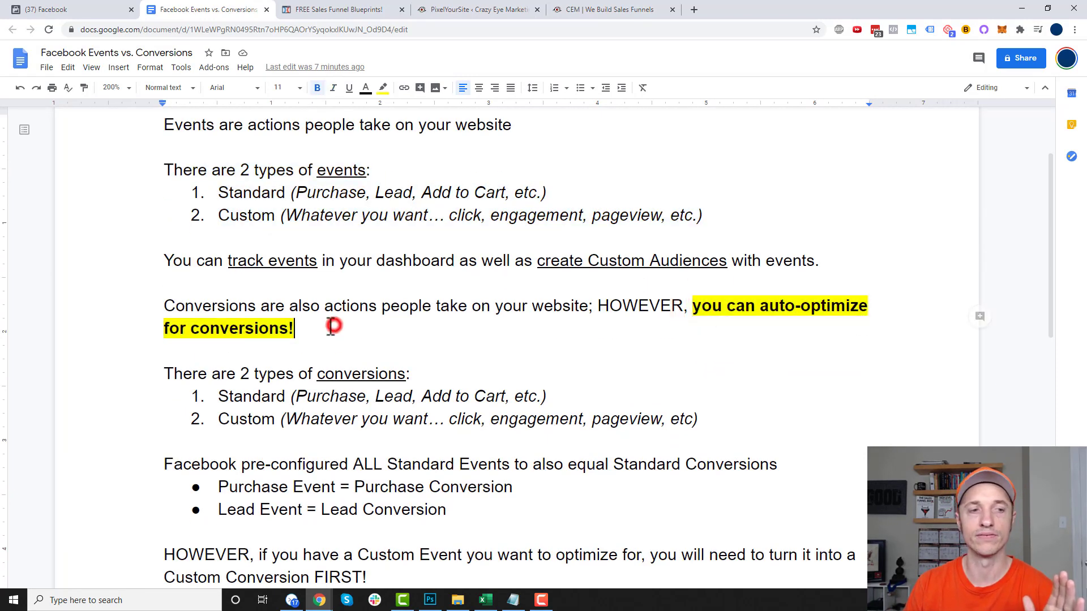
- Review the line introducing the two types of conversions and the Standard entry with its examples
{"action": "scroll", "coordinate": [333, 322], "scroll_direction": "down", "scroll_amount": 1}
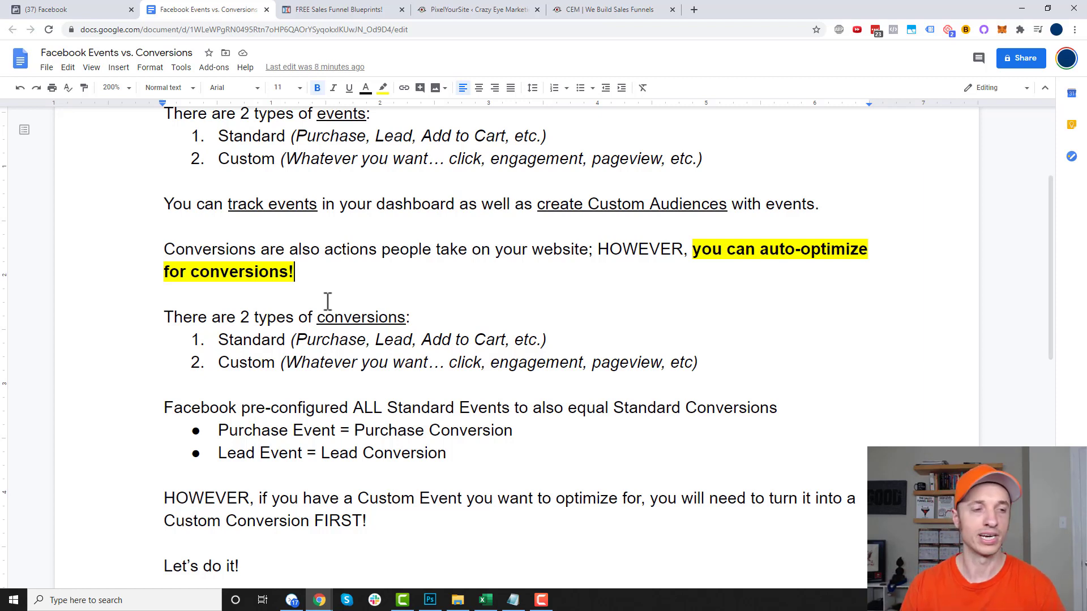
{"action": "scroll", "coordinate": [326, 300], "scroll_direction": "down", "scroll_amount": 3}
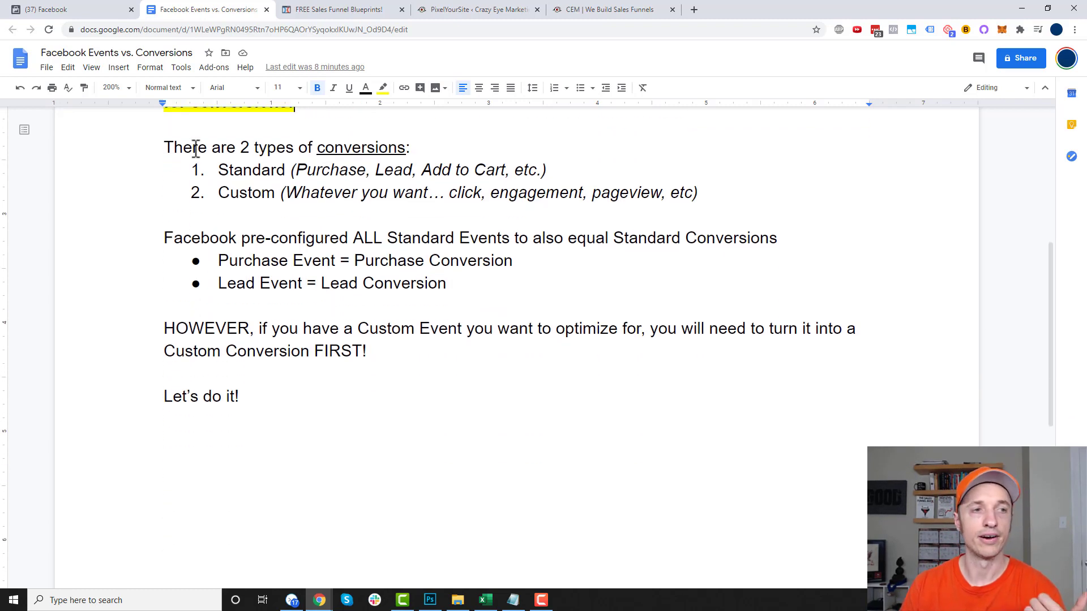
{"action": "left_click_drag", "start_coordinate": [189, 148], "coordinate": [418, 146]}
{"action": "scroll", "coordinate": [333, 283], "scroll_direction": "up", "scroll_amount": 2}
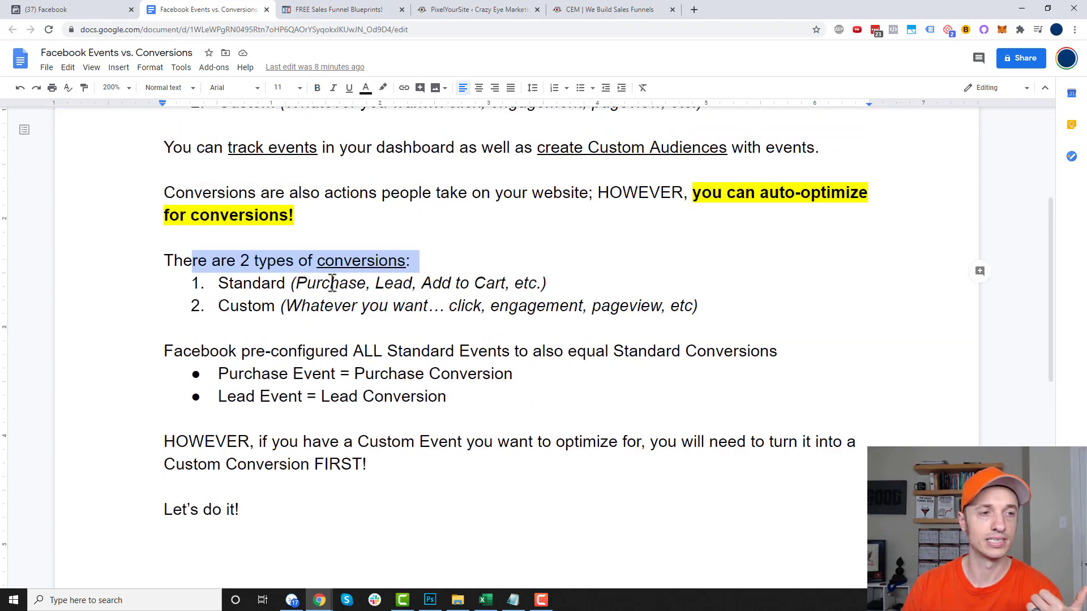
{"action": "left_click", "coordinate": [219, 283]}
{"action": "left_click_drag", "start_coordinate": [218, 283], "coordinate": [290, 284]}
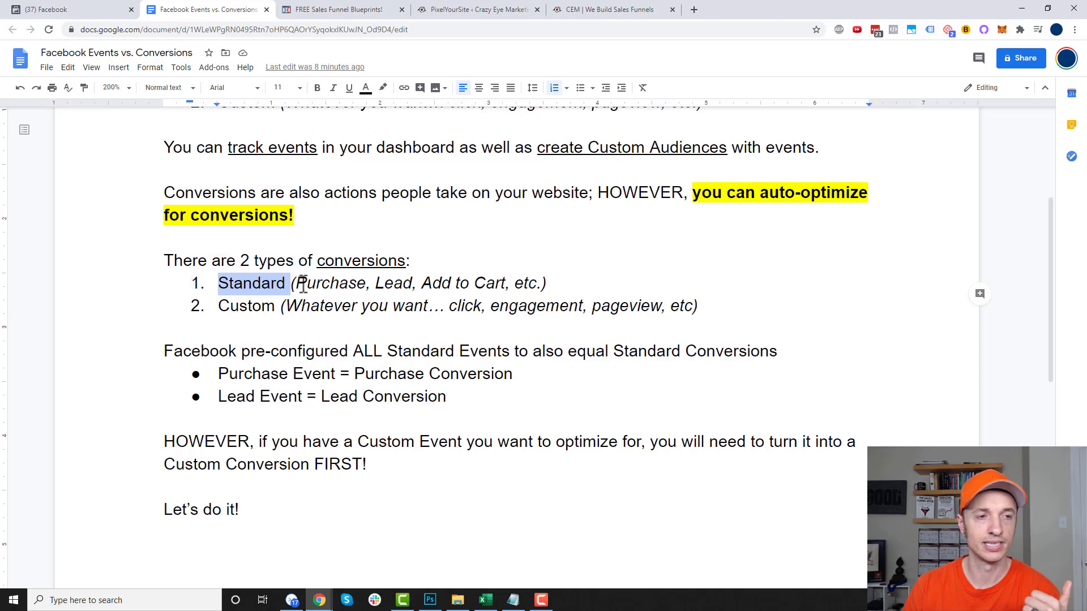
{"action": "left_click", "coordinate": [321, 284]}
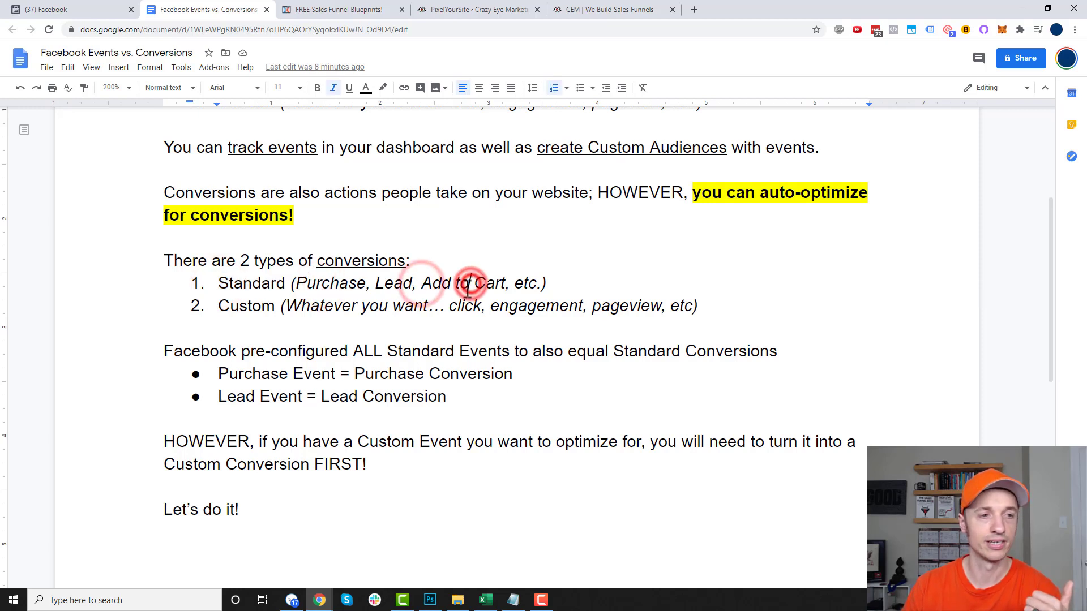
- Read how Standard Events relate to Standard Conversions, marking the Purchase and Lead bullet examples
{"action": "left_click_drag", "start_coordinate": [174, 350], "coordinate": [545, 351]}
{"action": "left_click_drag", "start_coordinate": [668, 362], "coordinate": [810, 355]}
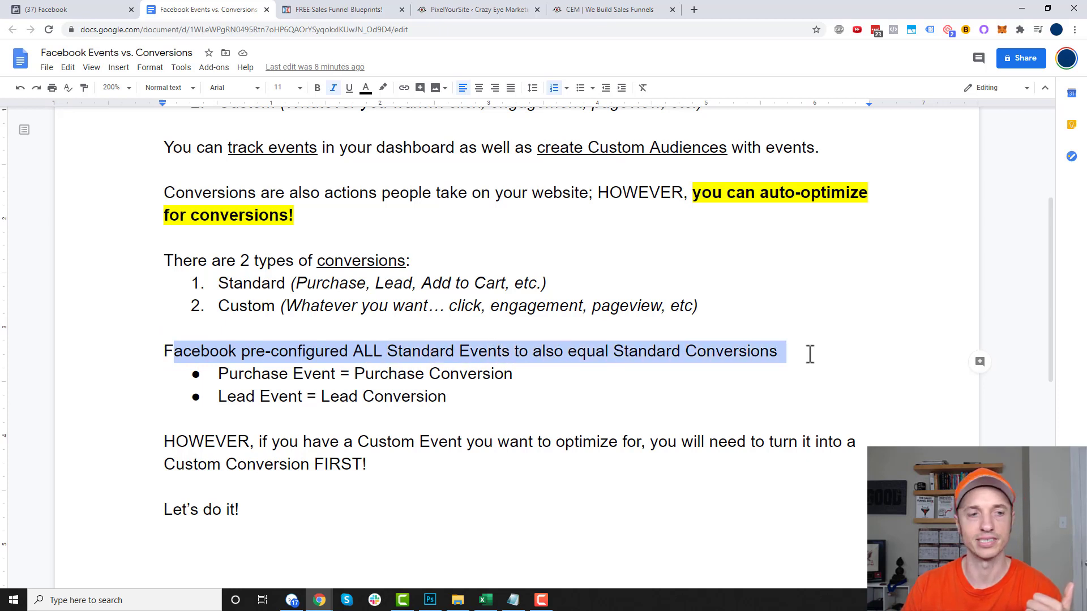
{"action": "left_click_drag", "start_coordinate": [230, 374], "coordinate": [536, 379]}
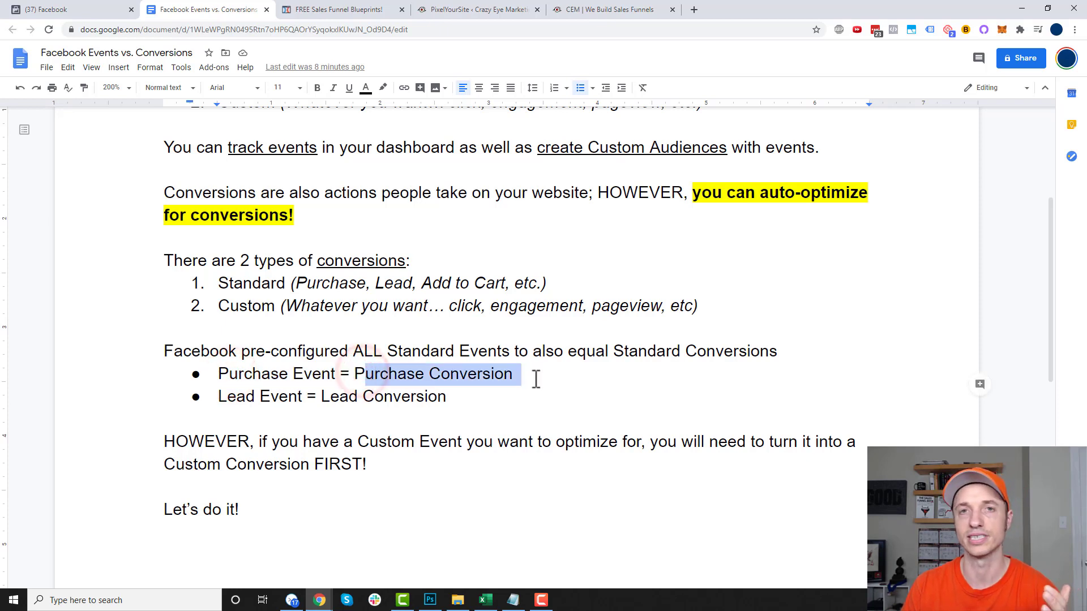
{"action": "left_click_drag", "start_coordinate": [219, 397], "coordinate": [451, 397]}
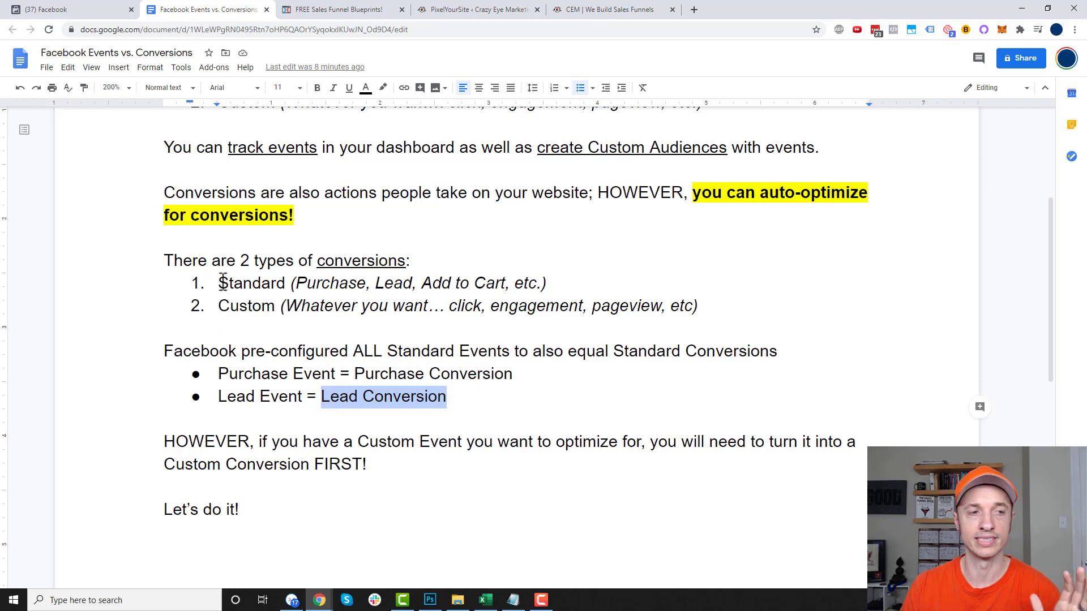
- Compare the Standard and Custom entries in the list of conversion types, marking the start of each line
{"action": "left_click_drag", "start_coordinate": [226, 283], "coordinate": [350, 285]}
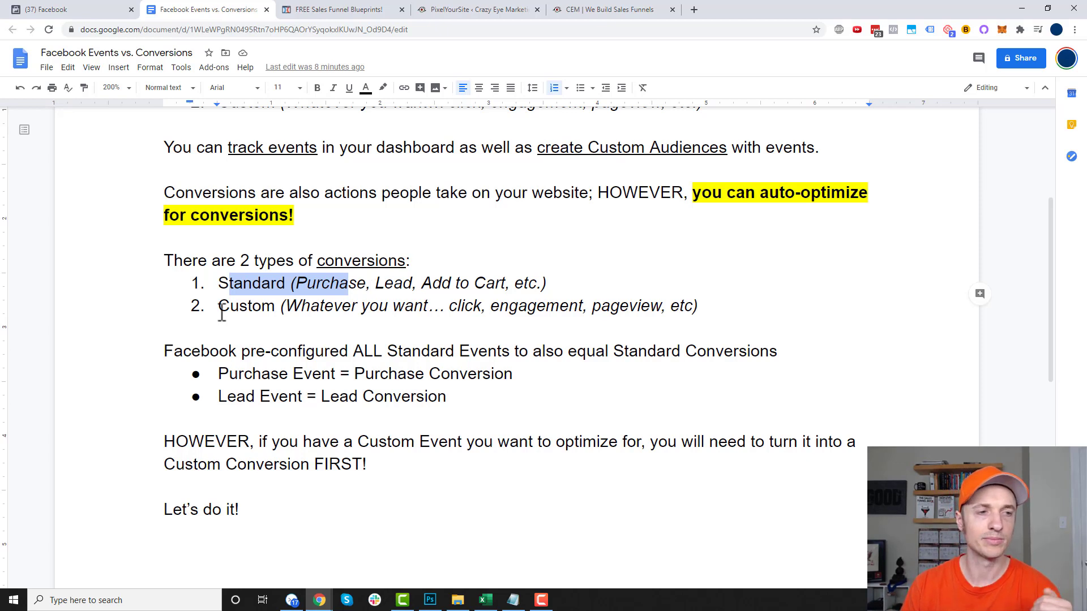
{"action": "left_click_drag", "start_coordinate": [220, 305], "coordinate": [414, 307]}
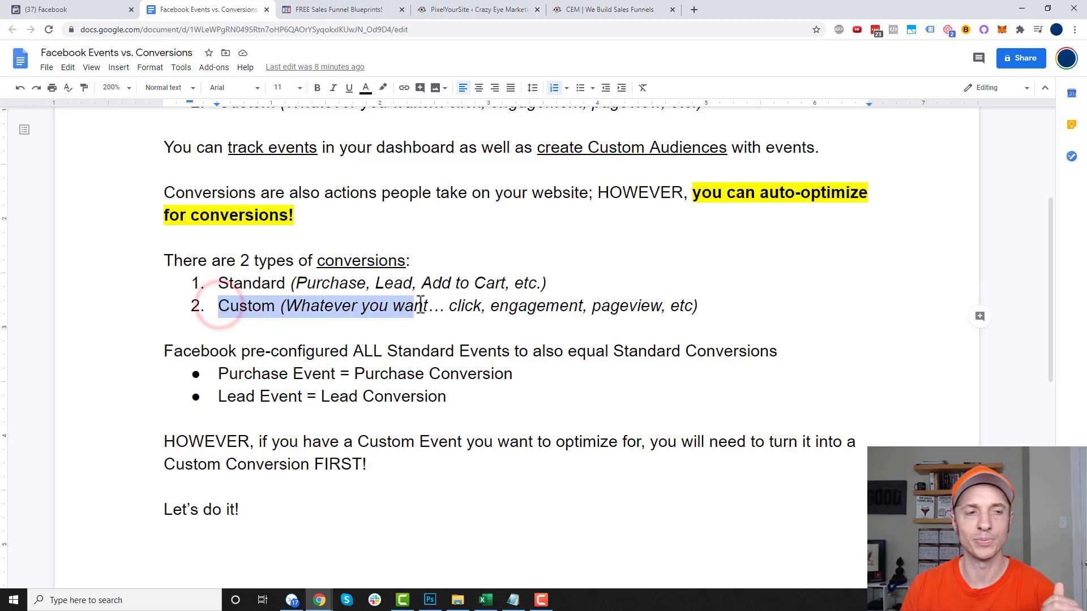
{"action": "left_click", "coordinate": [250, 306]}
{"action": "left_click_drag", "start_coordinate": [219, 306], "coordinate": [290, 313]}
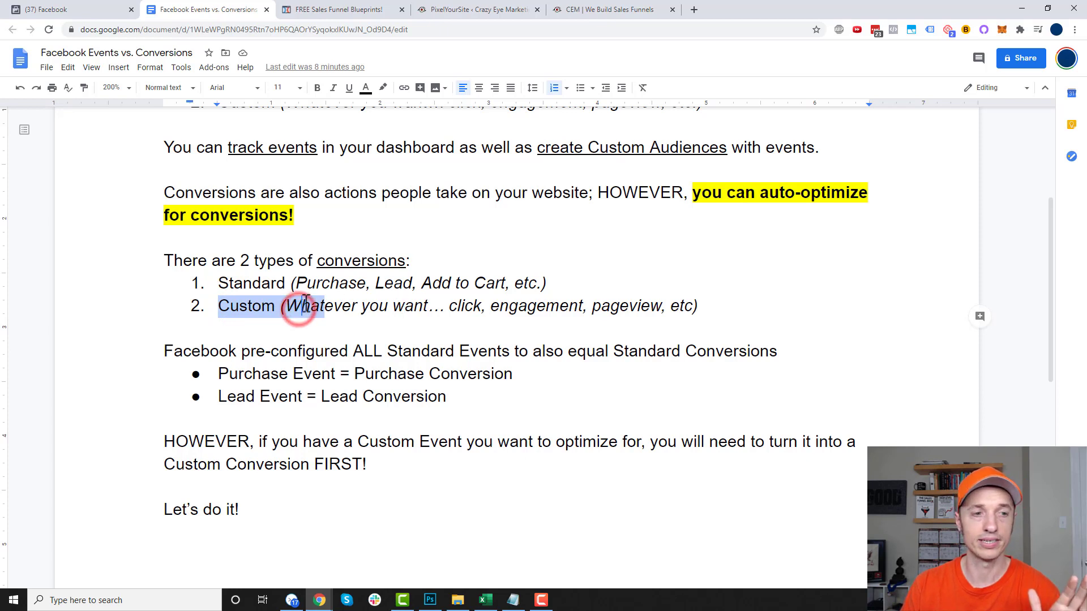
{"action": "left_click", "coordinate": [296, 307]}
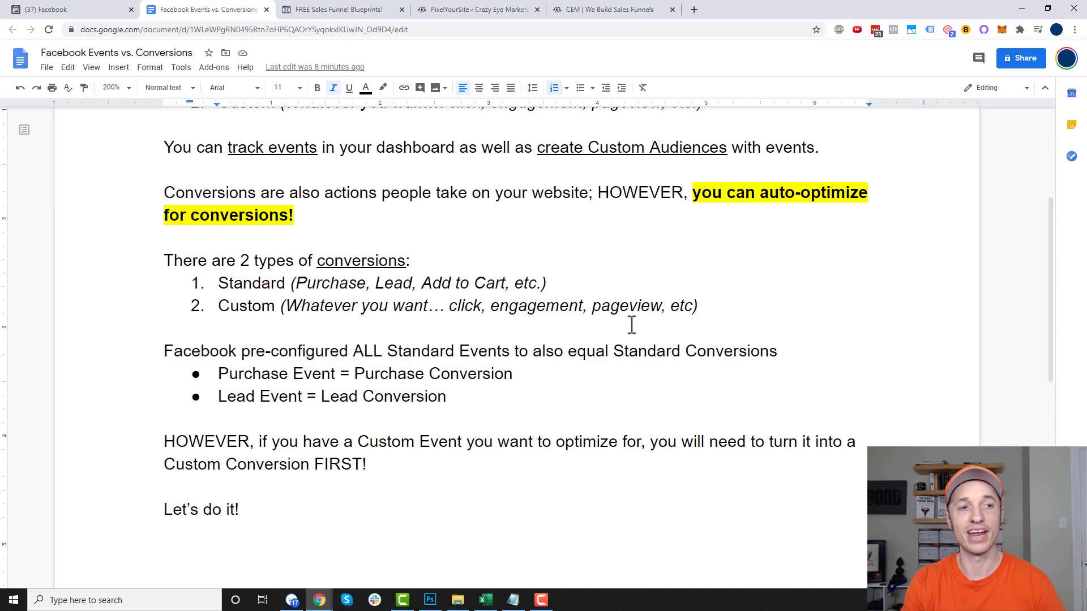
- Read the closing note on optimizing for a Custom Event, marking the phrases "Custom Event" and "Conversion"
{"action": "scroll", "coordinate": [630, 229], "scroll_direction": "down", "scroll_amount": 2}
{"action": "left_click", "coordinate": [322, 308]}
{"action": "left_click_drag", "start_coordinate": [278, 335], "coordinate": [445, 330]}
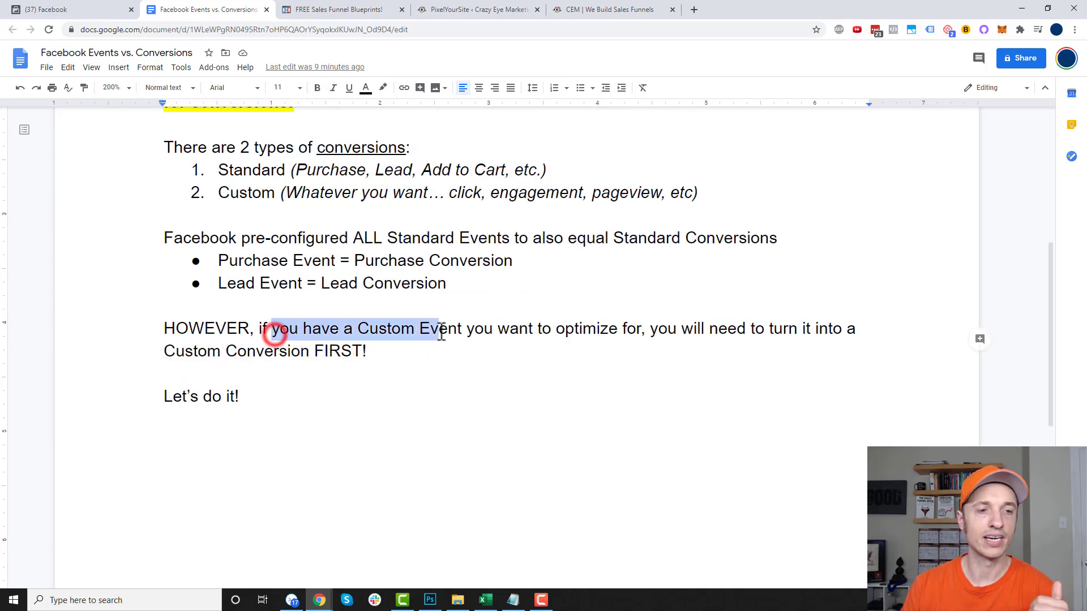
{"action": "left_click", "coordinate": [441, 330]}
{"action": "left_click_drag", "start_coordinate": [358, 329], "coordinate": [476, 327]}
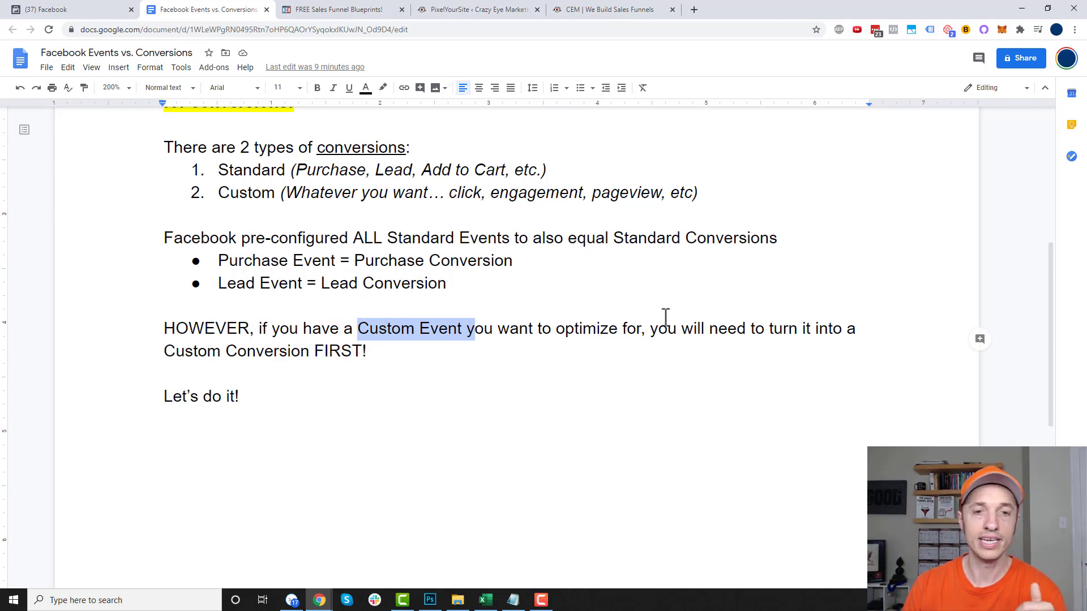
{"action": "left_click_drag", "start_coordinate": [671, 325], "coordinate": [883, 325]}
{"action": "double_click", "coordinate": [276, 351]}
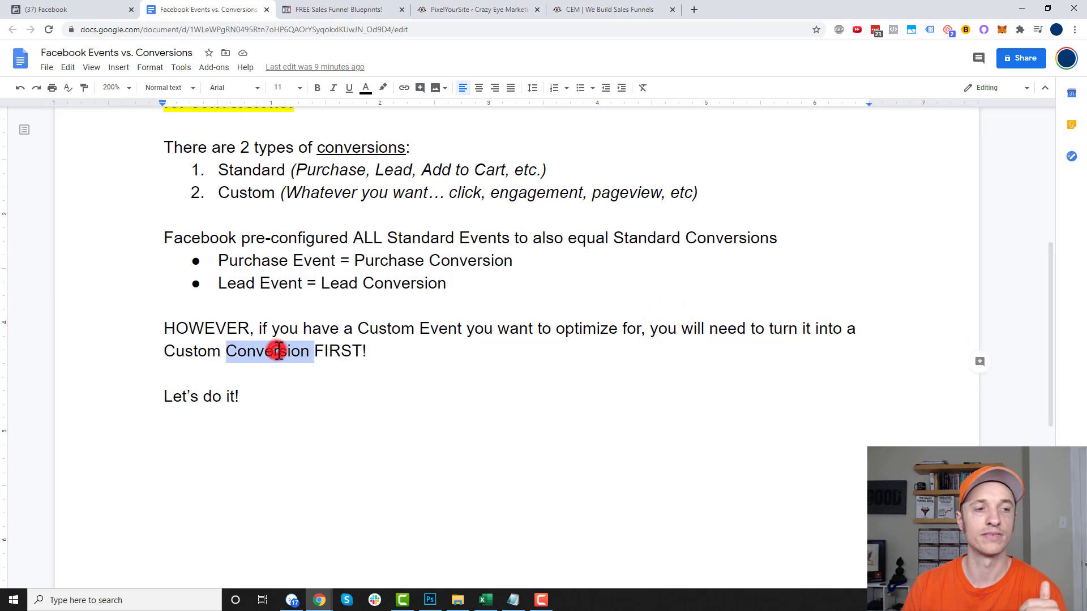
{"action": "left_click", "coordinate": [341, 351]}
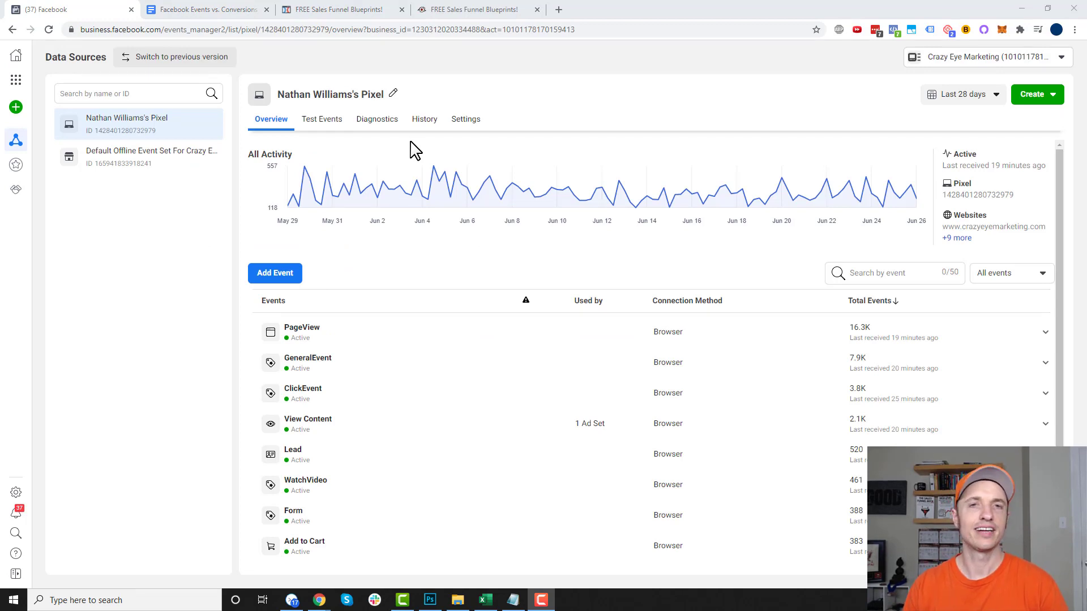
- Review the pixel's list of standard and custom events in the Events Manager overview, from PageView to Download
{"action": "left_click", "coordinate": [16, 80]}
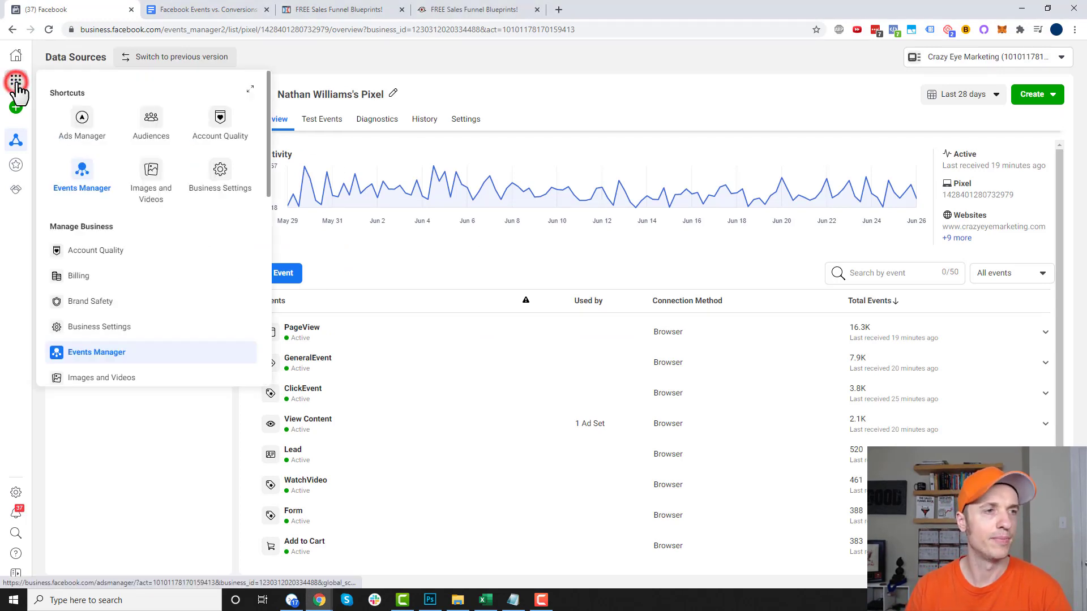
{"action": "left_click", "coordinate": [156, 470]}
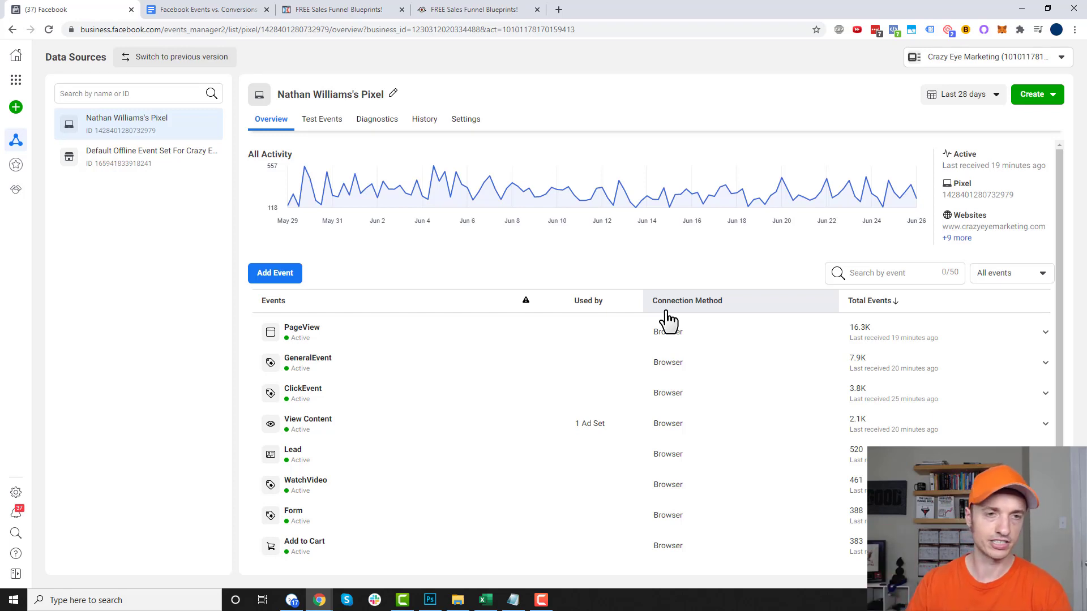
{"action": "scroll", "coordinate": [417, 219], "scroll_direction": "down", "scroll_amount": 2}
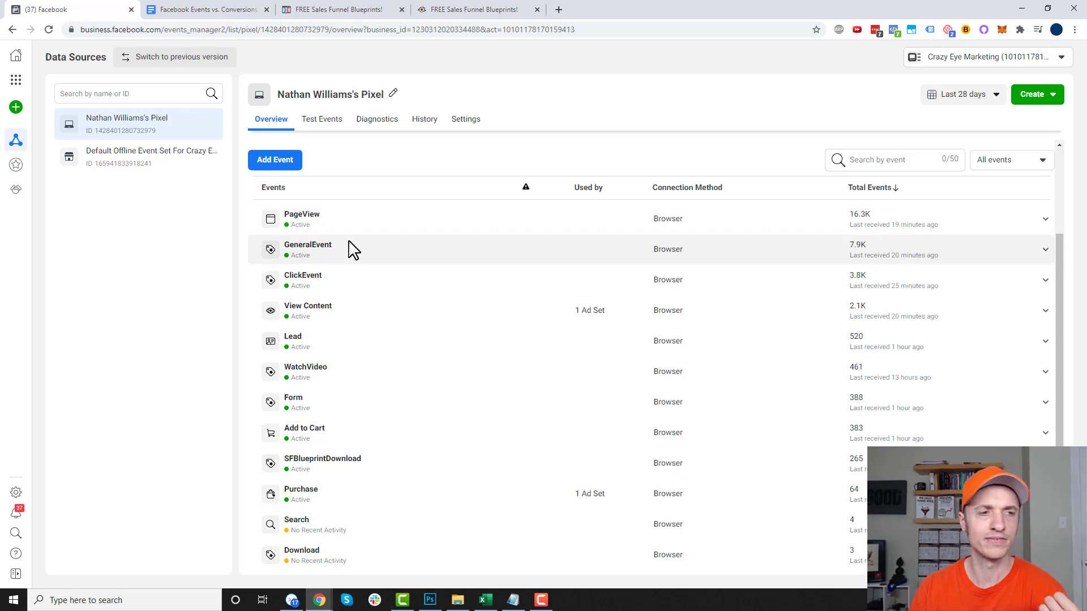
{"action": "scroll", "coordinate": [447, 317], "scroll_direction": "down", "scroll_amount": 1}
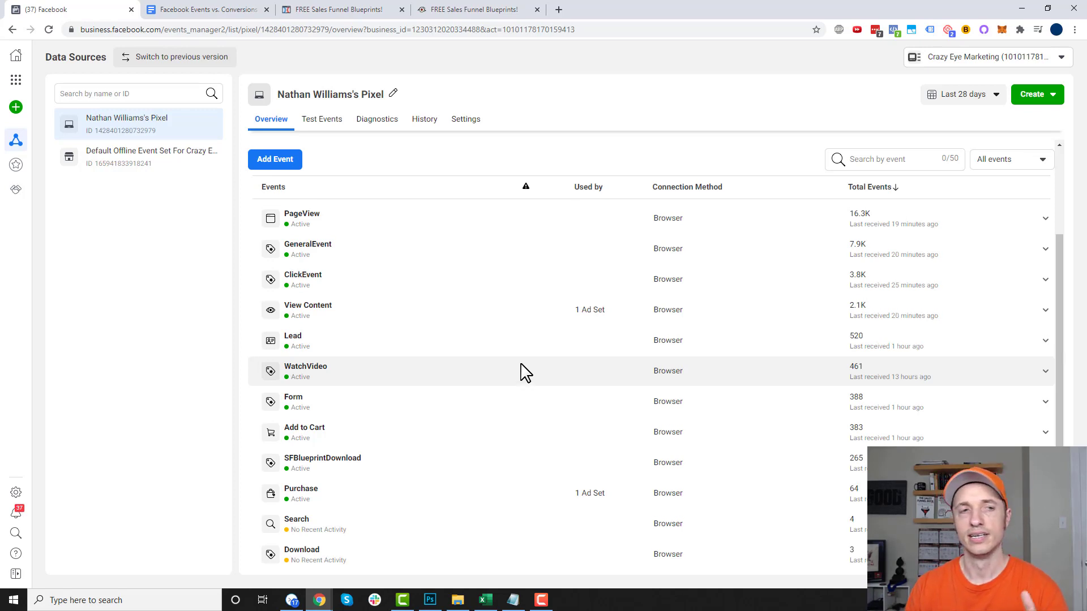
{"action": "scroll", "coordinate": [522, 371], "scroll_direction": "up", "scroll_amount": 2}
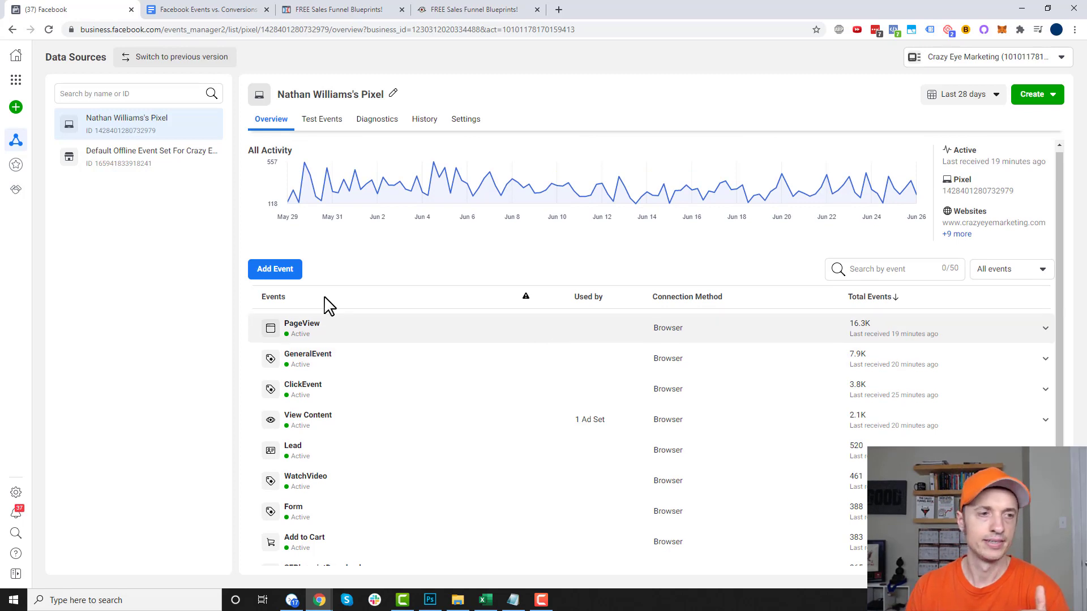
- Follow the manual code installation for adding an event through to the documentation on installing events using code
{"action": "left_click", "coordinate": [273, 271]}
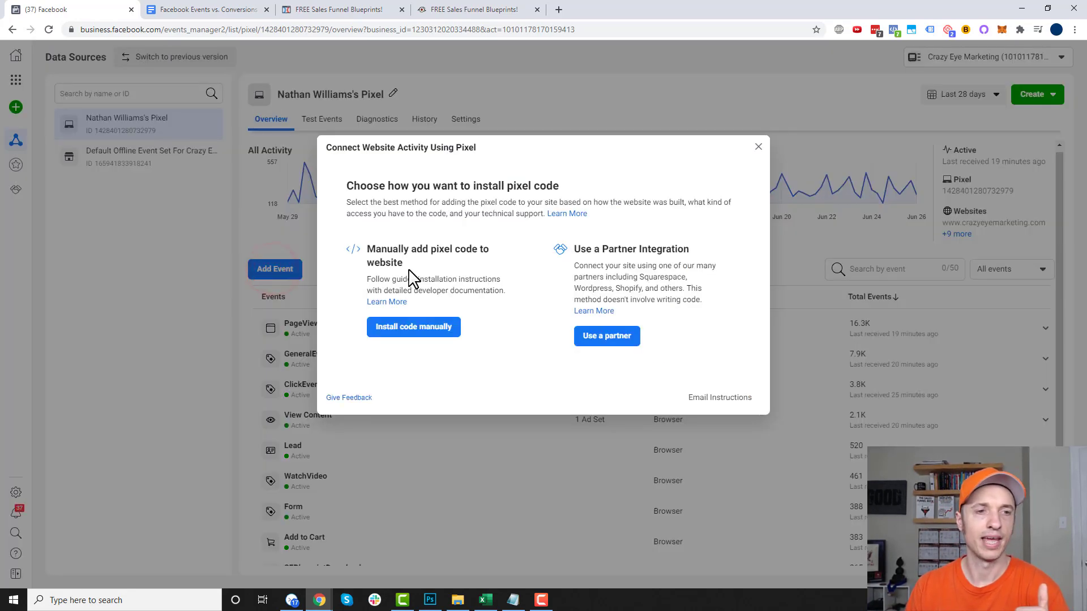
{"action": "left_click", "coordinate": [424, 331]}
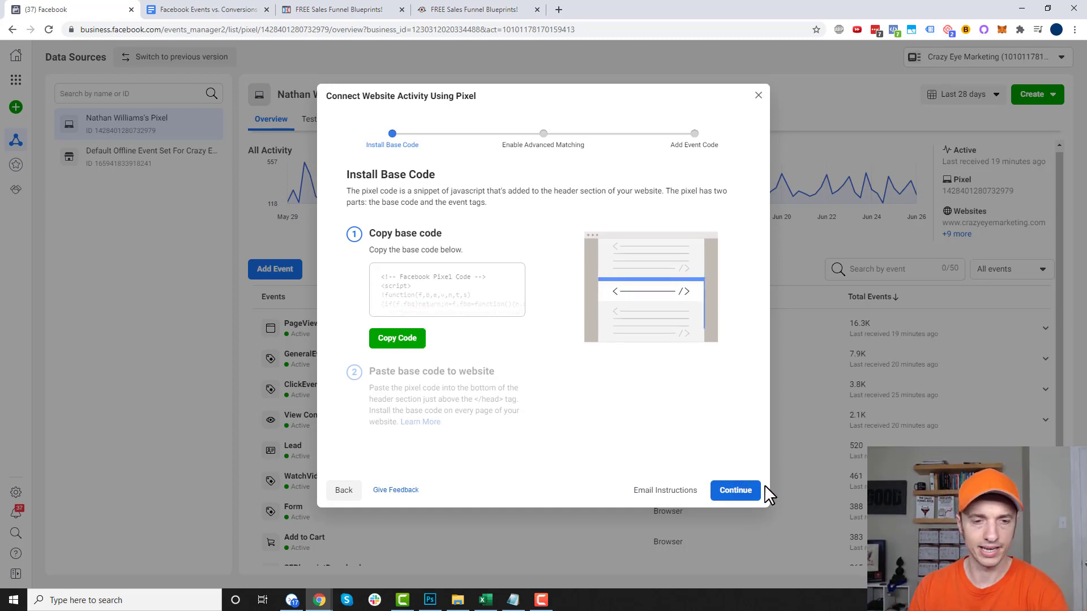
{"action": "left_click", "coordinate": [736, 491]}
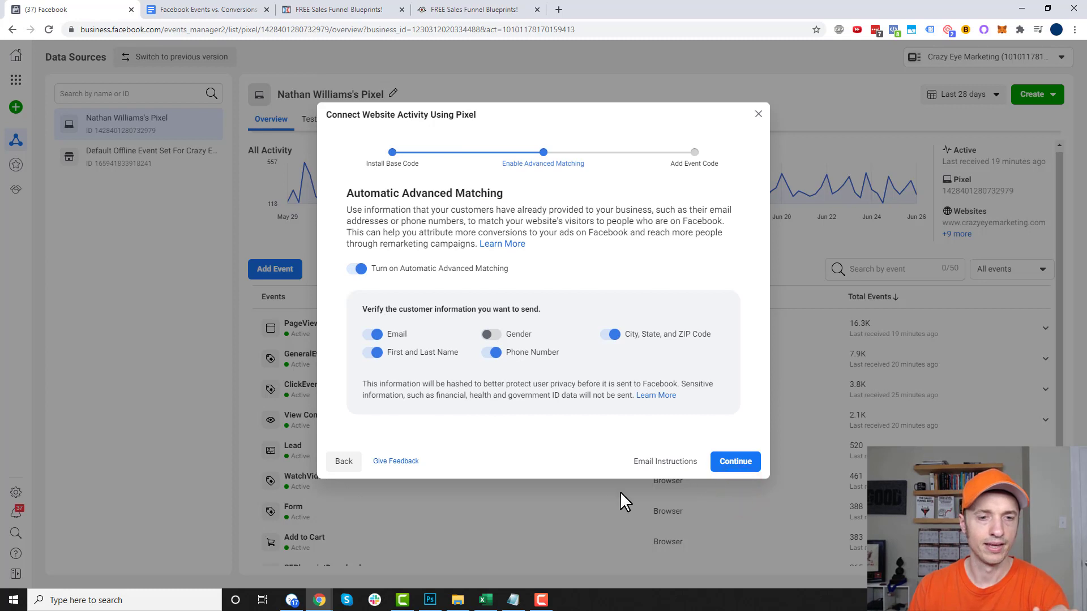
{"action": "left_click", "coordinate": [727, 463]}
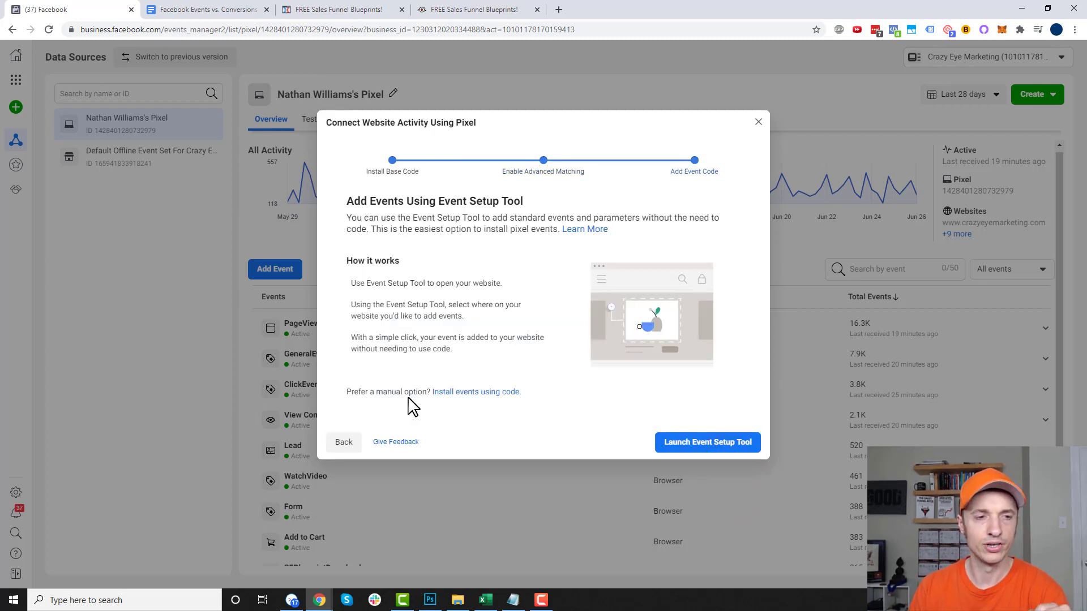
{"action": "left_click", "coordinate": [498, 395]}
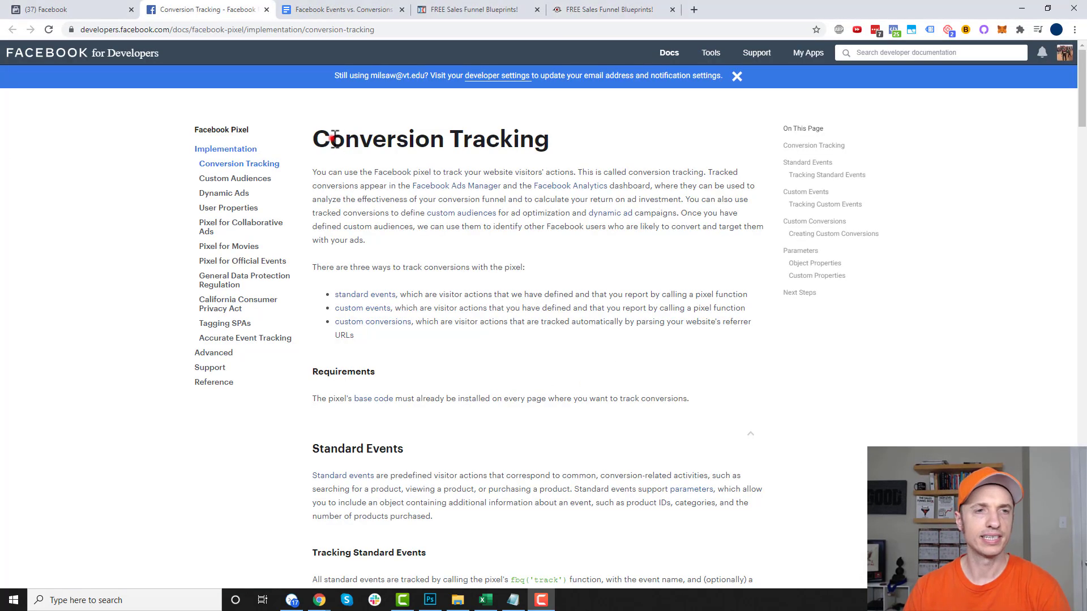
- Read the Conversion Tracking introduction and the Standard Events section, marking the headings
{"action": "left_click_drag", "start_coordinate": [334, 140], "coordinate": [611, 158]}
{"action": "left_click", "coordinate": [516, 196]}
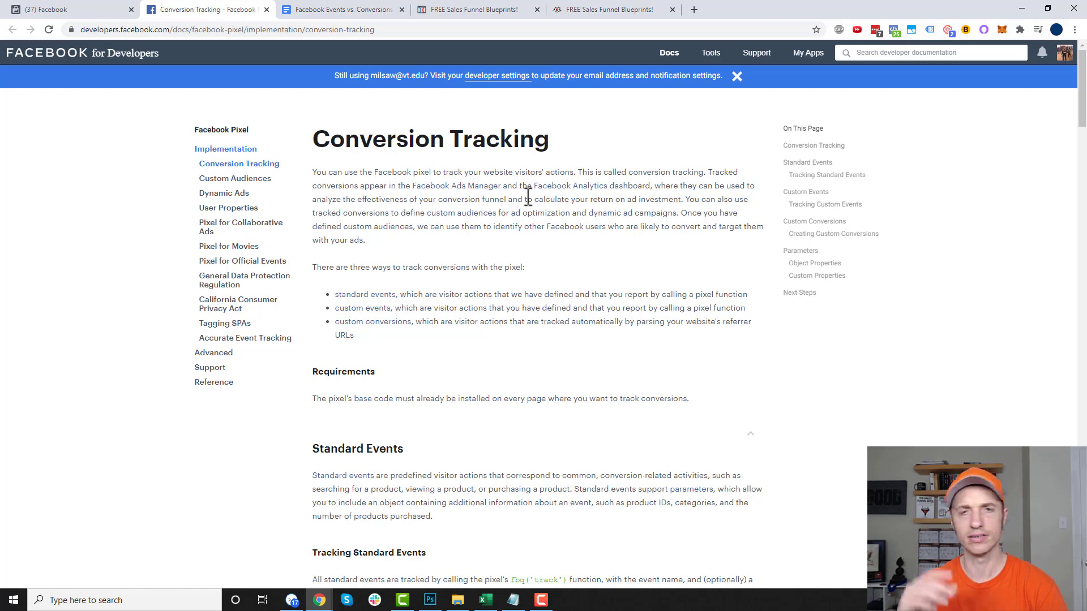
{"action": "scroll", "coordinate": [206, 366], "scroll_direction": "down", "scroll_amount": 2}
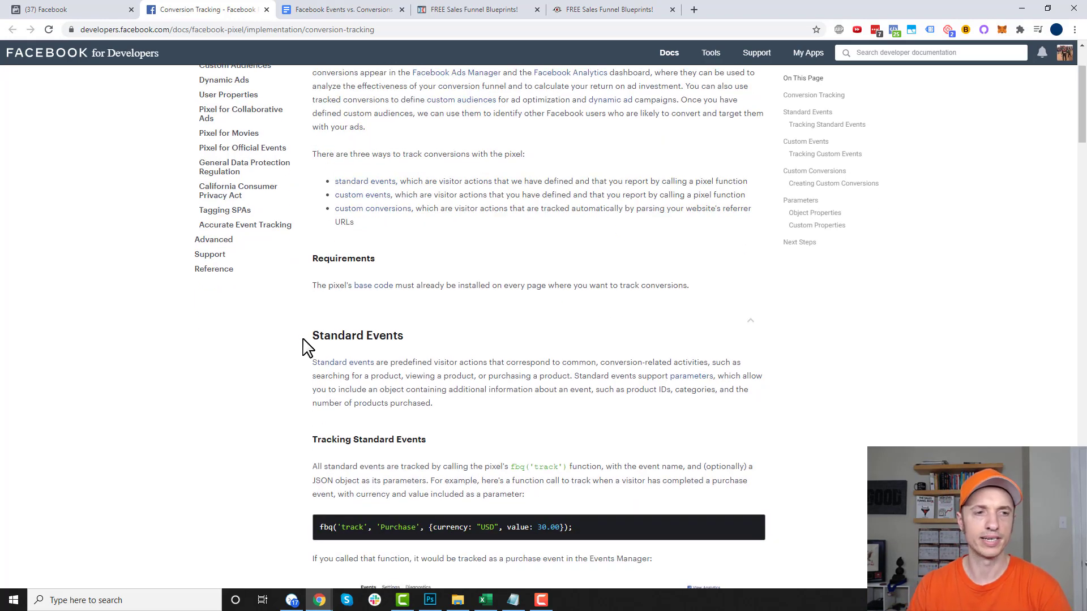
{"action": "left_click_drag", "start_coordinate": [305, 339], "coordinate": [427, 345]}
- Examine the Custom Events and Custom Conversions sections of the documentation, marking part of the Custom Conversions heading
{"action": "scroll", "coordinate": [427, 351], "scroll_direction": "down", "scroll_amount": 12}
{"action": "scroll", "coordinate": [424, 354], "scroll_direction": "down", "scroll_amount": 4}
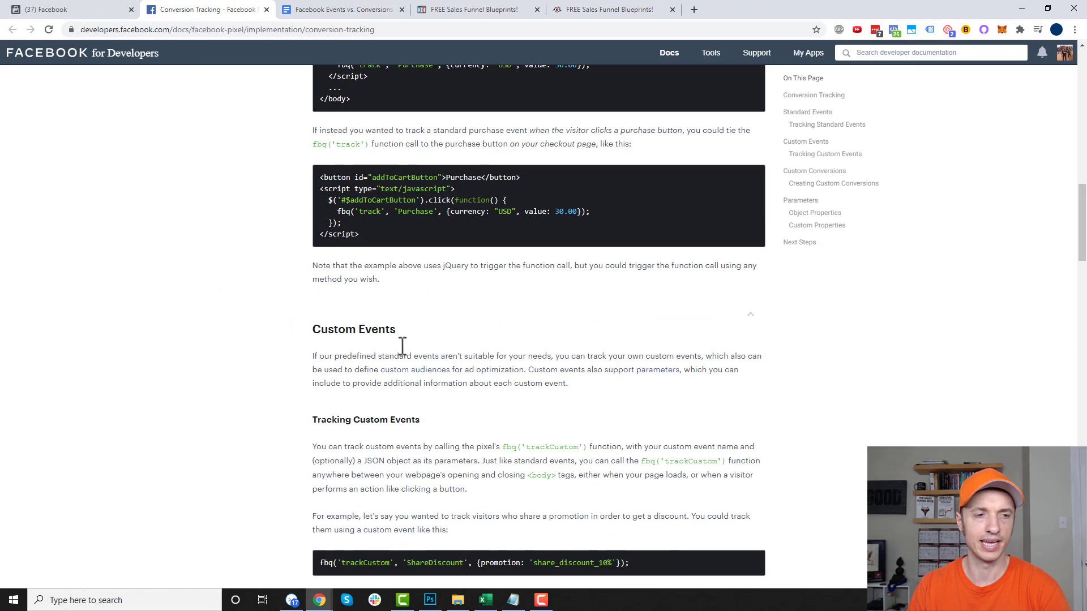
{"action": "left_click_drag", "start_coordinate": [311, 346], "coordinate": [367, 340]}
{"action": "scroll", "coordinate": [461, 333], "scroll_direction": "down", "scroll_amount": 8}
{"action": "left_click_drag", "start_coordinate": [428, 127], "coordinate": [388, 127]}
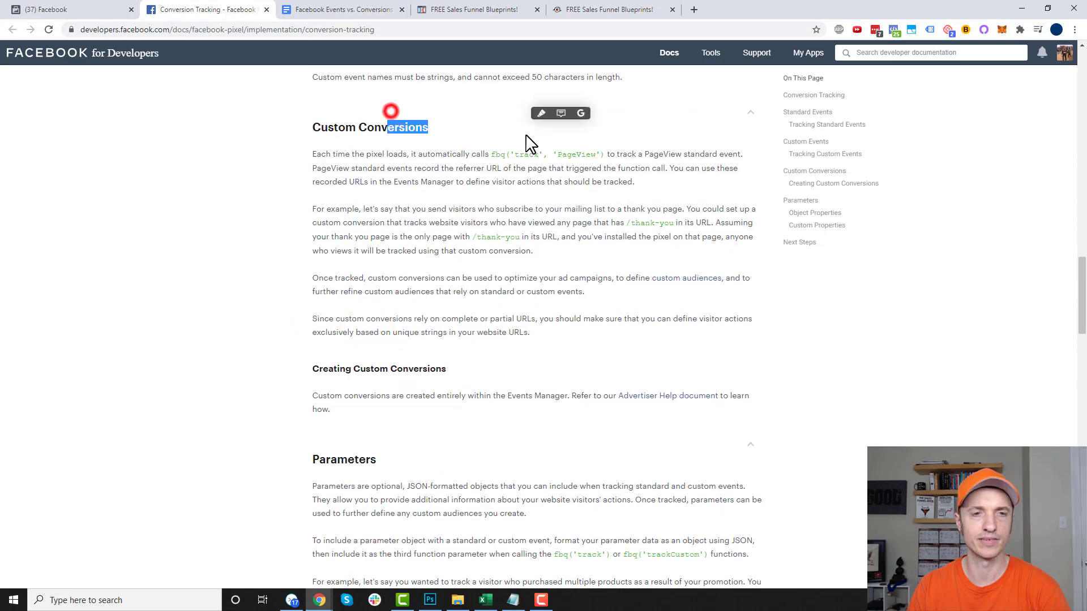
{"action": "scroll", "coordinate": [532, 368], "scroll_direction": "up", "scroll_amount": 1}
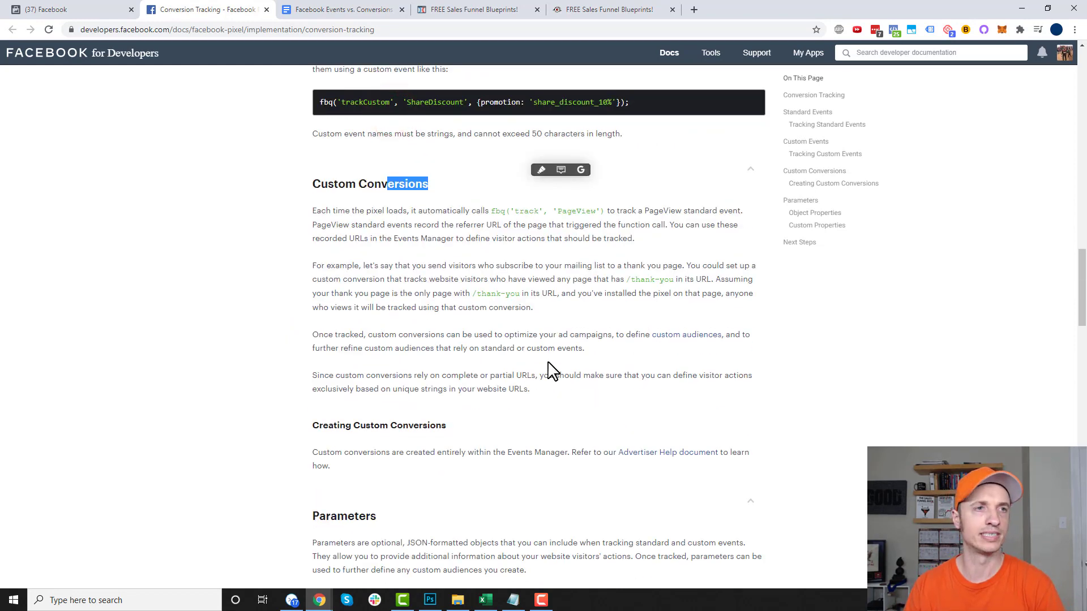
- Compare the documentation with the "Facebook Events vs. Conversions" notes, marking the passage on tracking events and conversion types
{"action": "left_click", "coordinate": [381, 12]}
{"action": "scroll", "coordinate": [559, 291], "scroll_direction": "up", "scroll_amount": 6}
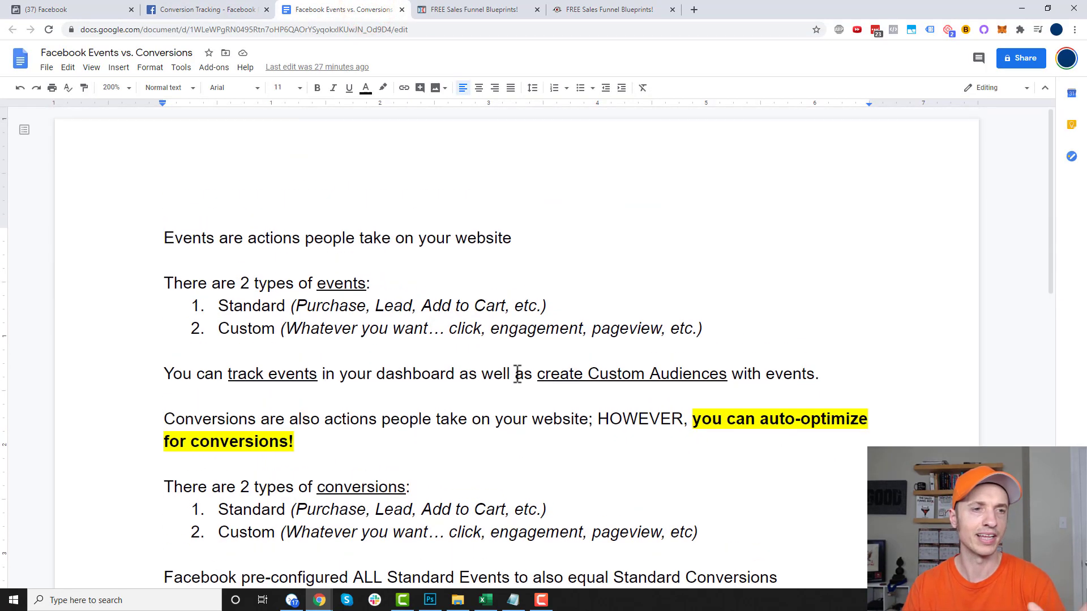
{"action": "scroll", "coordinate": [518, 374], "scroll_direction": "down", "scroll_amount": 3}
{"action": "left_click_drag", "start_coordinate": [568, 342], "coordinate": [373, 207]}
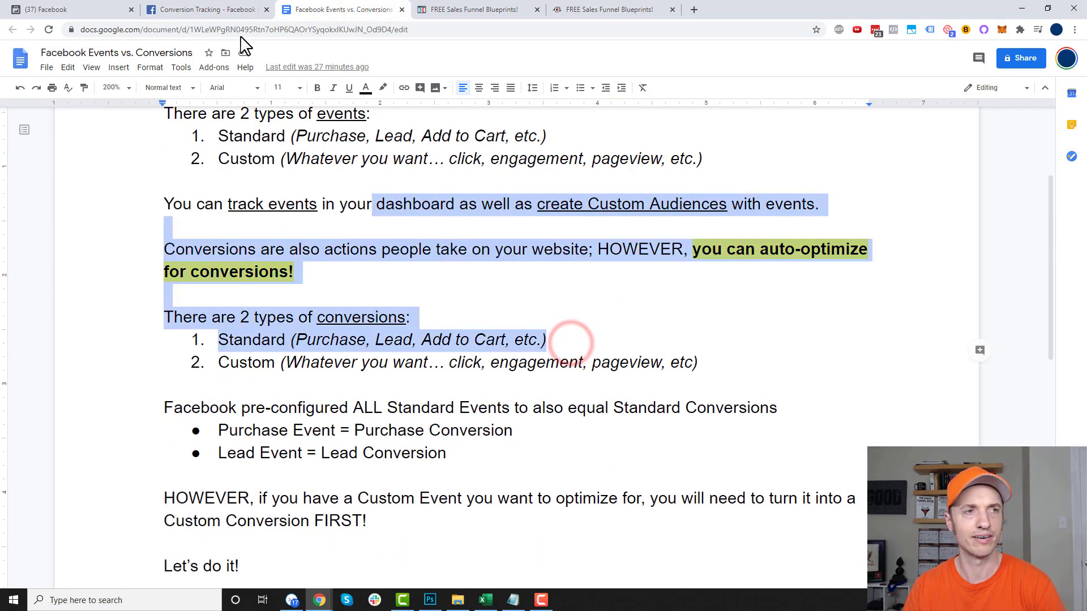
{"action": "left_click", "coordinate": [211, 10]}
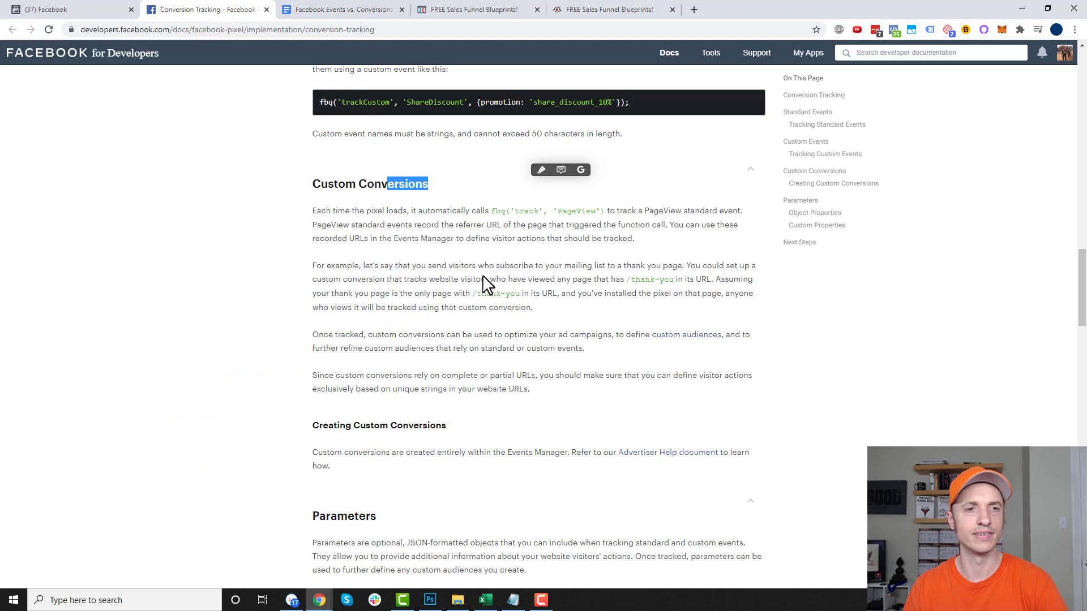
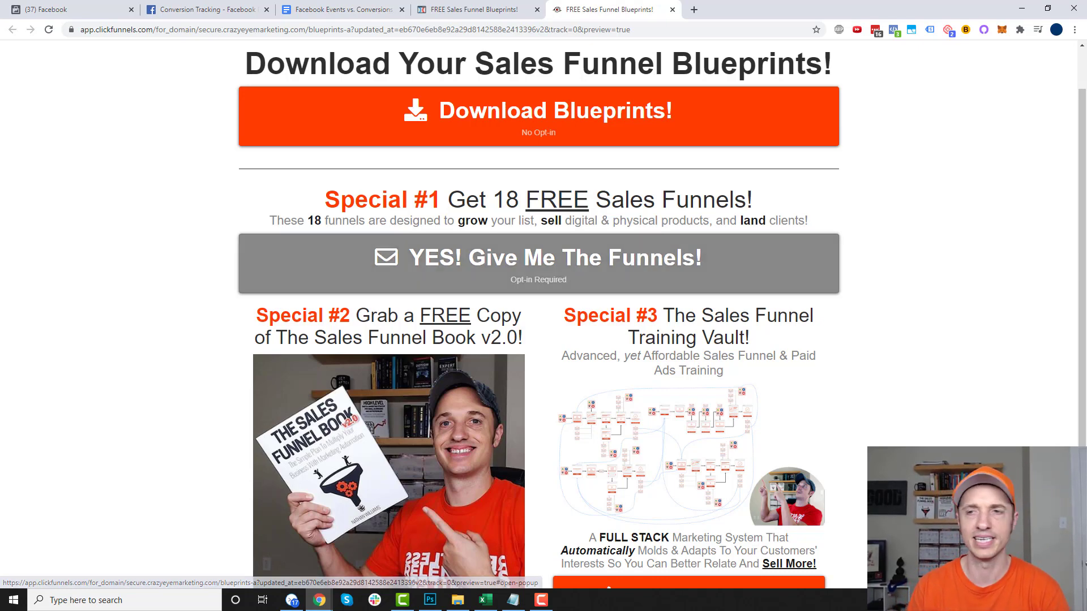
- Close the funnel page preview, switch to Notepad and copy the whole OpenPopUp tracking script
{"action": "key", "text": "ctrl+w"}
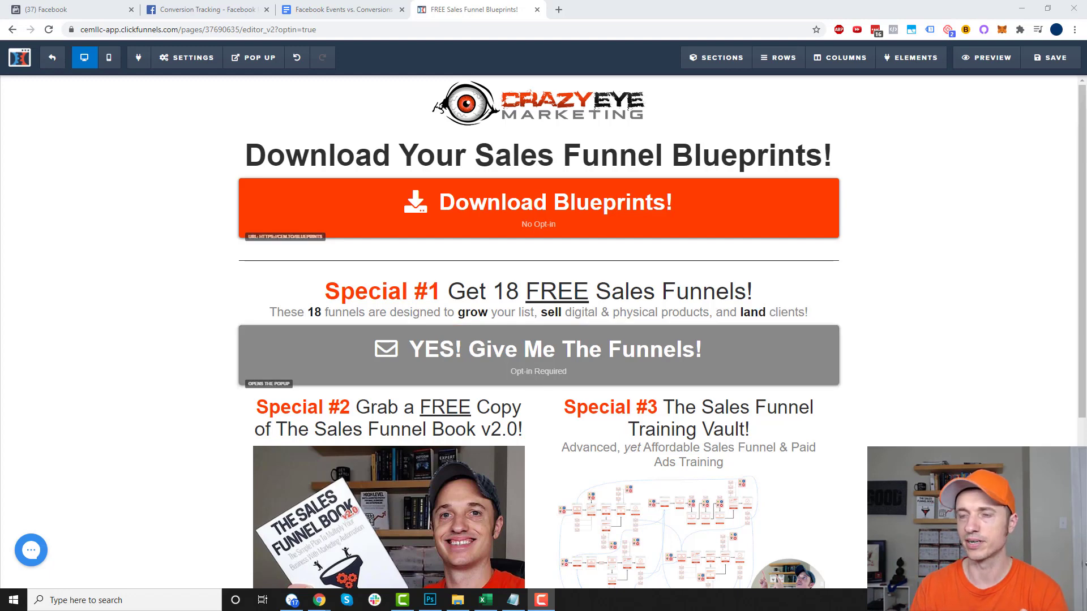
{"action": "key", "text": "alt+Tab"}
{"action": "left_click_drag", "start_coordinate": [941, 121], "coordinate": [813, 109]}
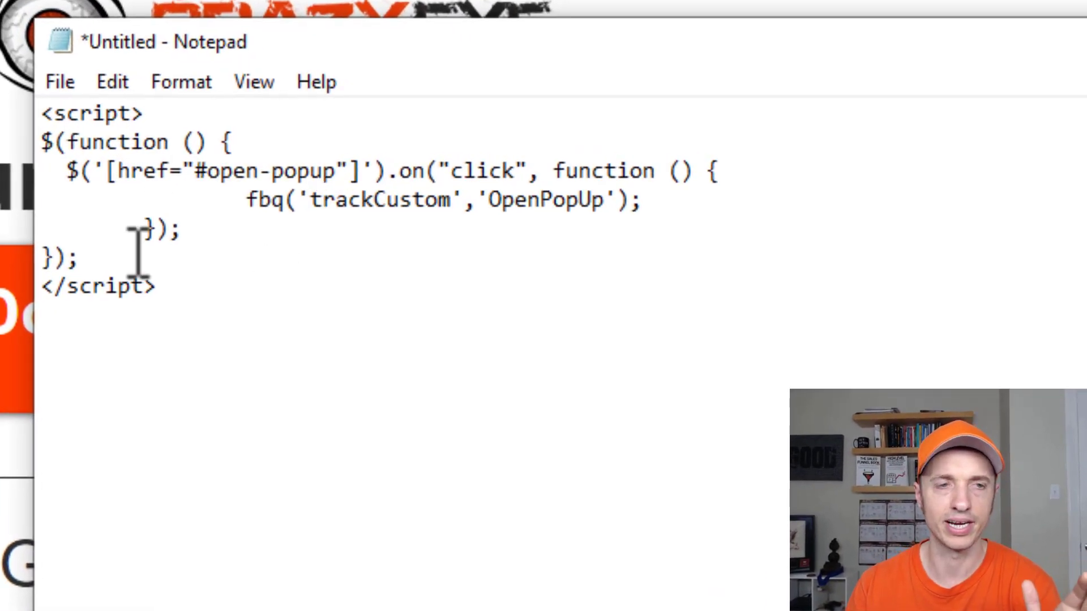
{"action": "left_click_drag", "start_coordinate": [185, 282], "coordinate": [61, 90]}
{"action": "key", "text": "ctrl+c"}
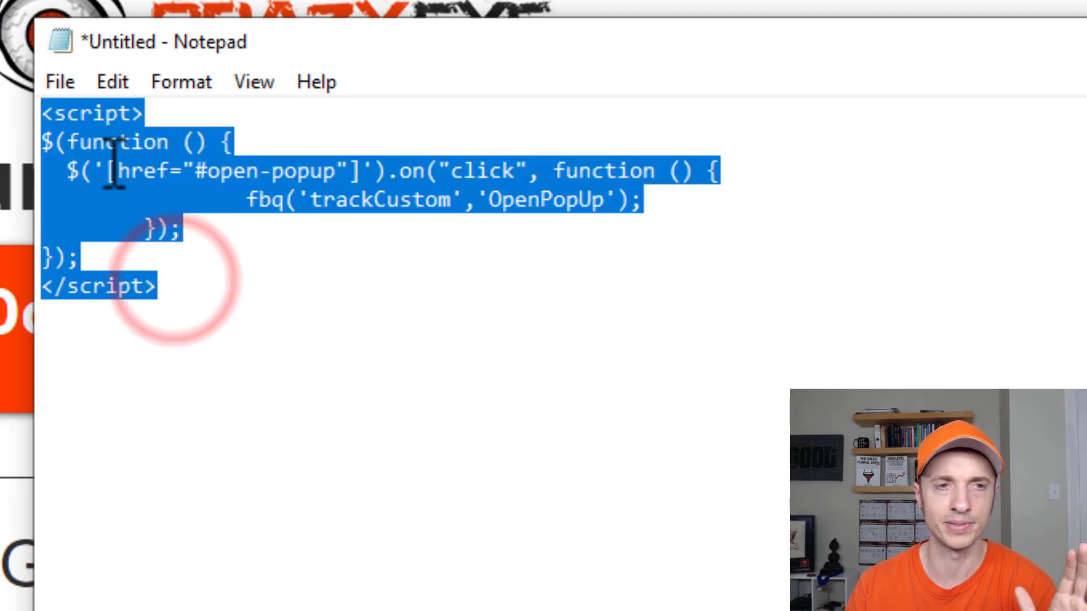
- Examine the script's click trigger, marking the "#open-popup" link target and the click function
{"action": "left_click", "coordinate": [115, 170]}
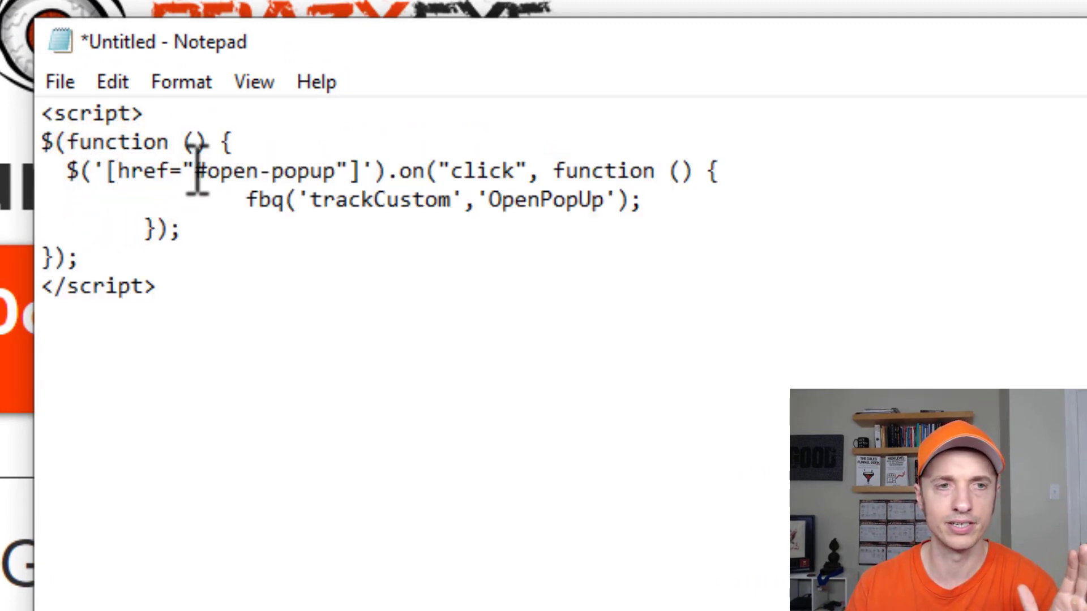
{"action": "left_click_drag", "start_coordinate": [196, 170], "coordinate": [339, 169]}
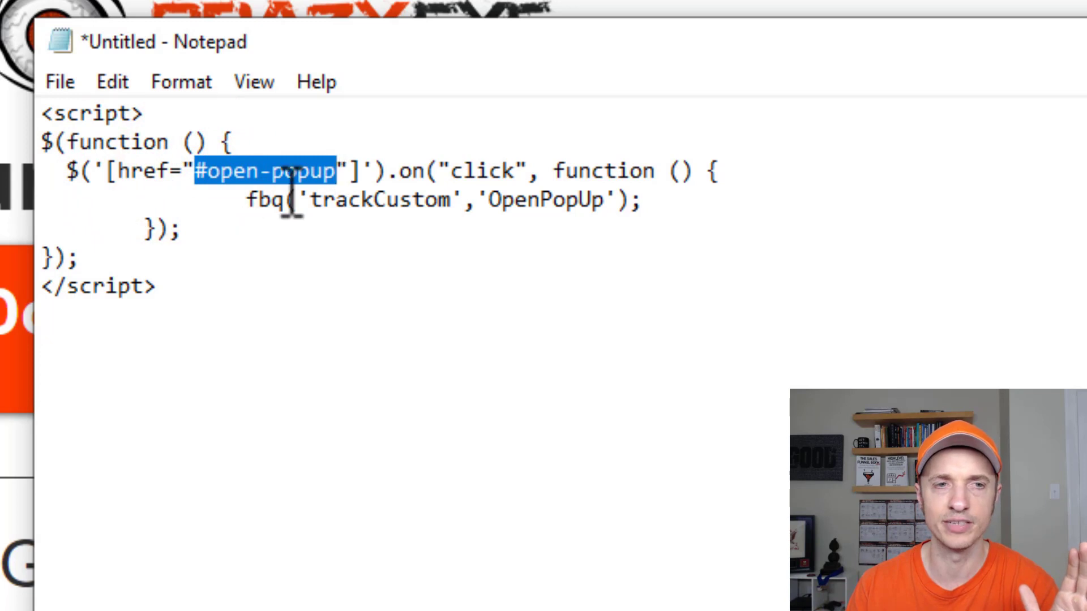
{"action": "double_click", "coordinate": [396, 63]}
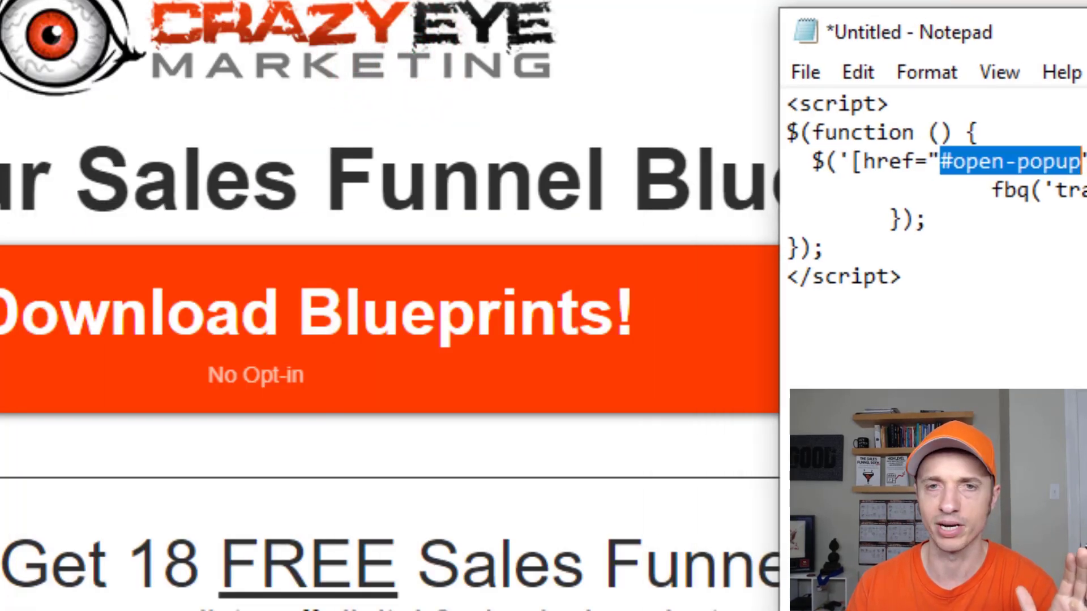
{"action": "left_click_drag", "start_coordinate": [1065, 31], "coordinate": [557, 14]}
{"action": "left_click_drag", "start_coordinate": [496, 136], "coordinate": [731, 136]}
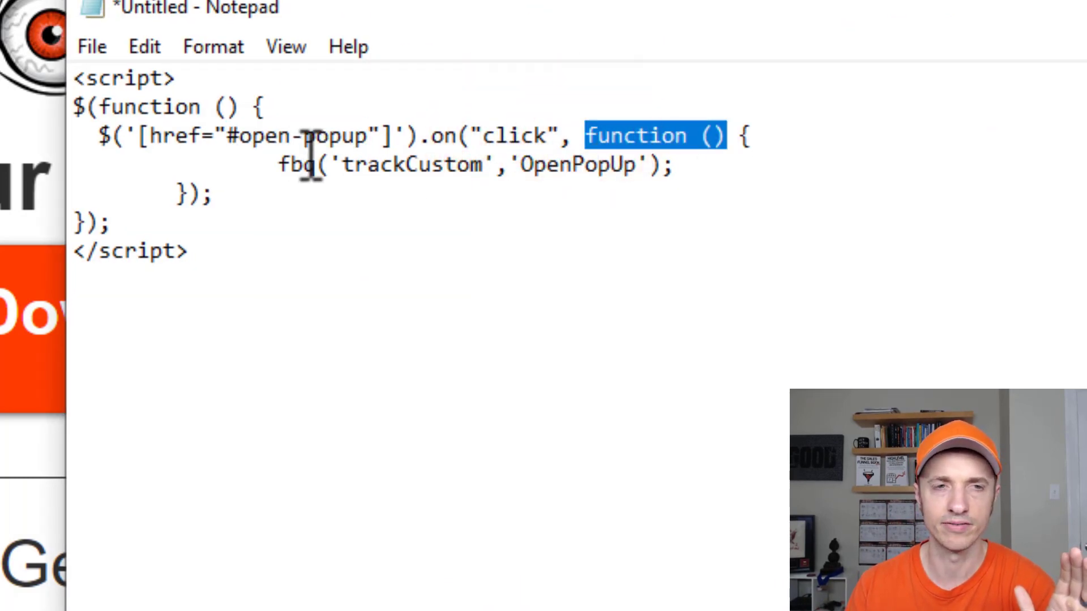
- Examine the script's fbq call, marking the "trackCustom" parameter and the custom event name "OpenPopUp"
{"action": "left_click", "coordinate": [286, 164]}
{"action": "left_click_drag", "start_coordinate": [294, 164], "coordinate": [468, 165]}
{"action": "left_click_drag", "start_coordinate": [351, 165], "coordinate": [651, 170]}
{"action": "double_click", "coordinate": [417, 170]}
{"action": "left_click", "coordinate": [436, 169]}
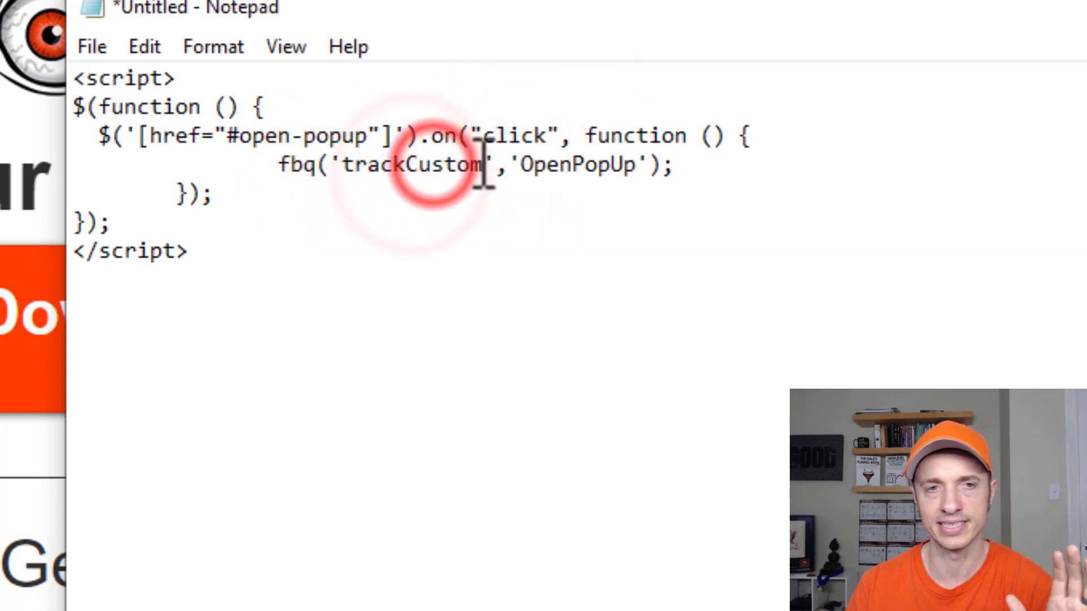
{"action": "left_click_drag", "start_coordinate": [485, 164], "coordinate": [355, 172]}
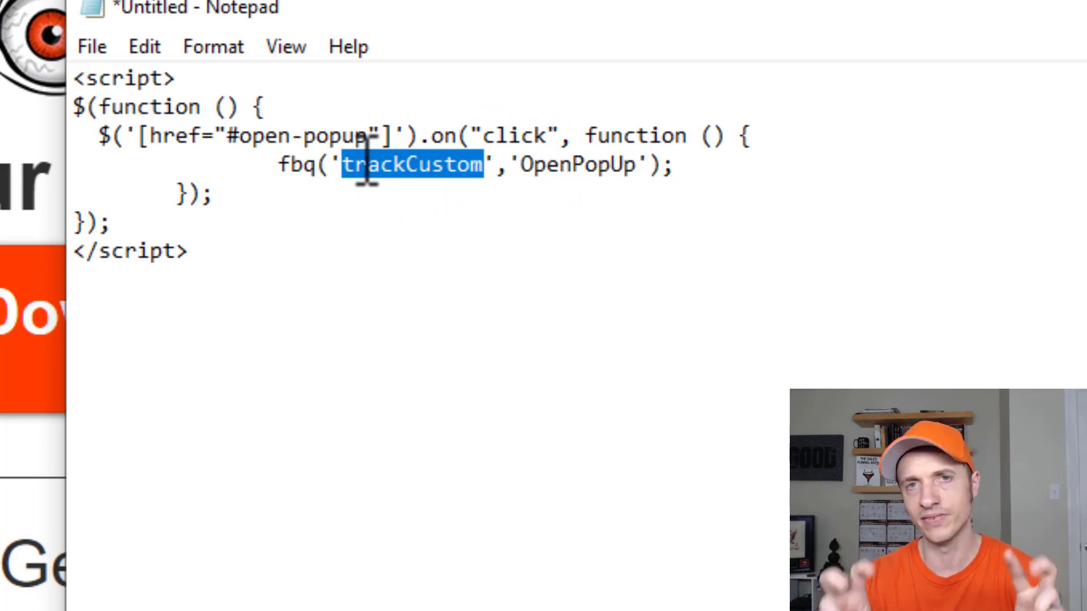
{"action": "double_click", "coordinate": [563, 165]}
{"action": "left_click", "coordinate": [555, 165]}
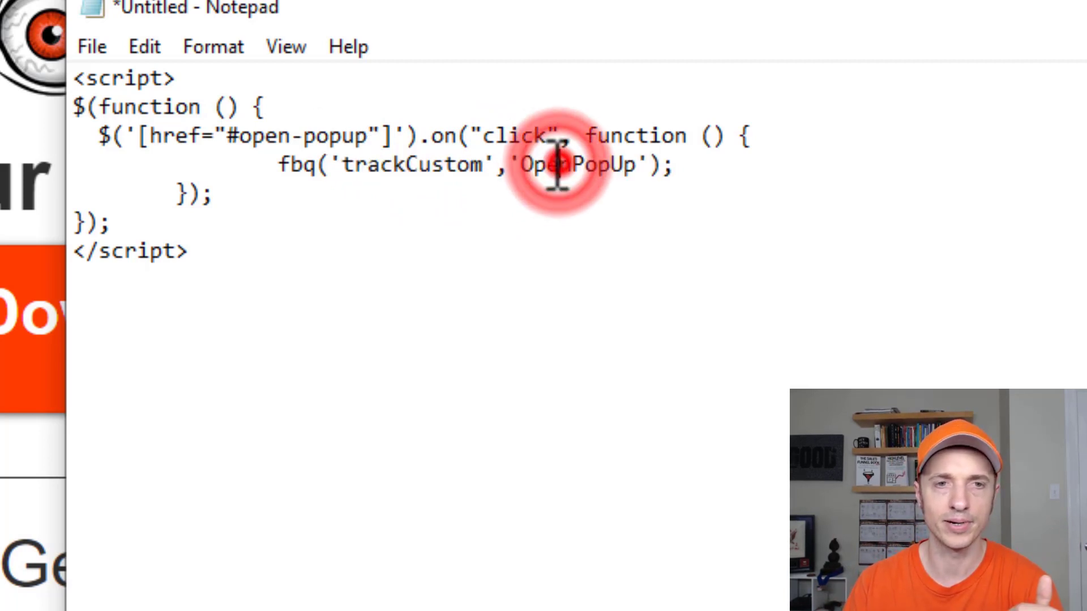
{"action": "left_click_drag", "start_coordinate": [519, 164], "coordinate": [639, 170]}
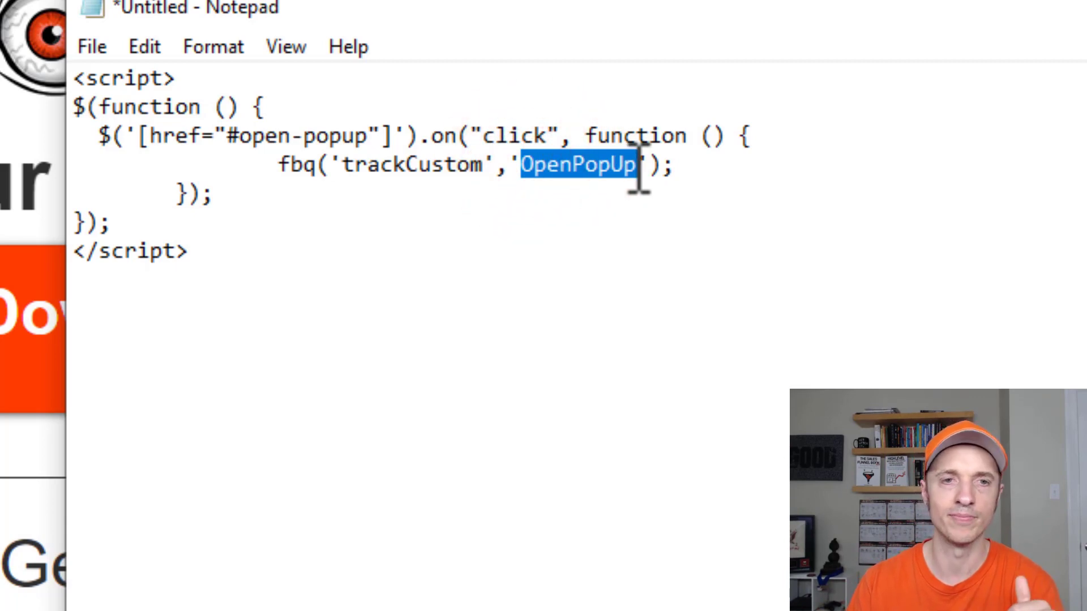
- Paste the OpenPopUp script below the existing script in the ClickFunnels page's footer tracking code and save the page
{"action": "left_click_drag", "start_coordinate": [196, 253], "coordinate": [133, 93]}
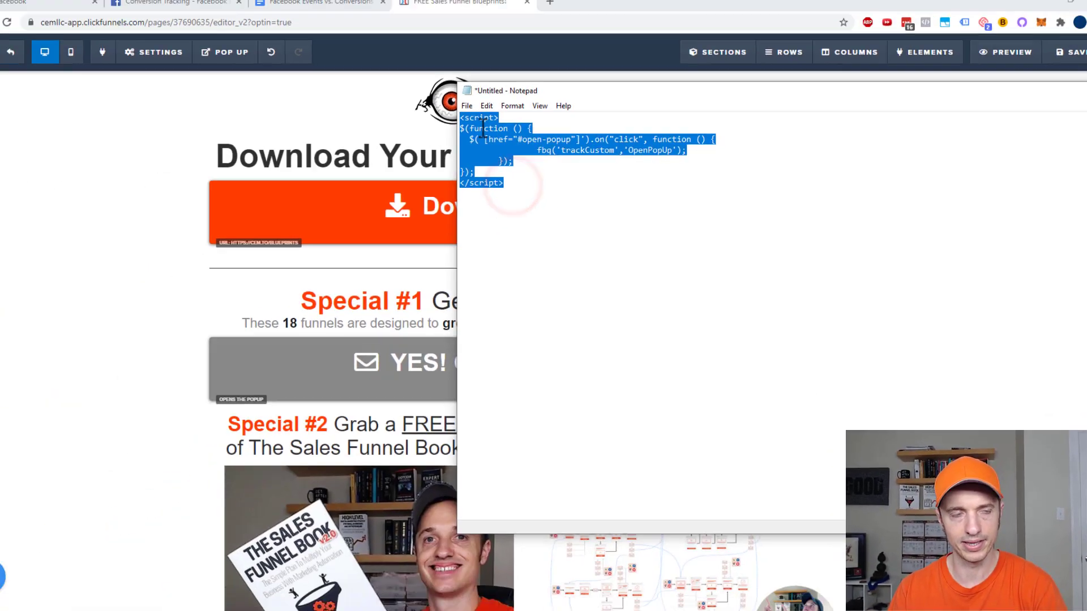
{"action": "left_click", "coordinate": [106, 169]}
{"action": "left_click", "coordinate": [154, 51]}
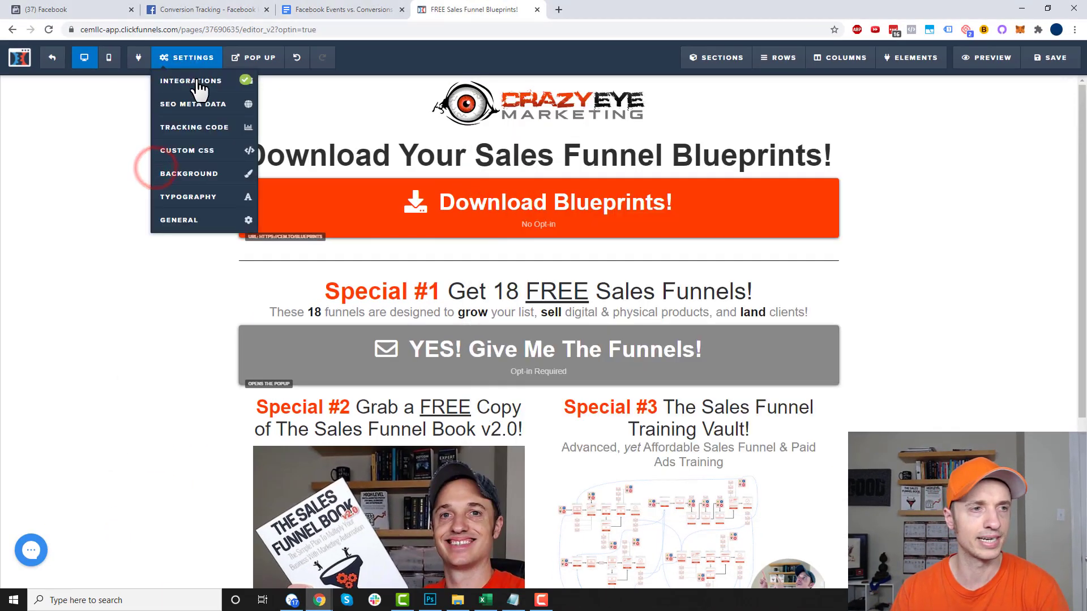
{"action": "left_click", "coordinate": [207, 128]}
{"action": "left_click", "coordinate": [630, 108]}
{"action": "left_click", "coordinate": [570, 233]}
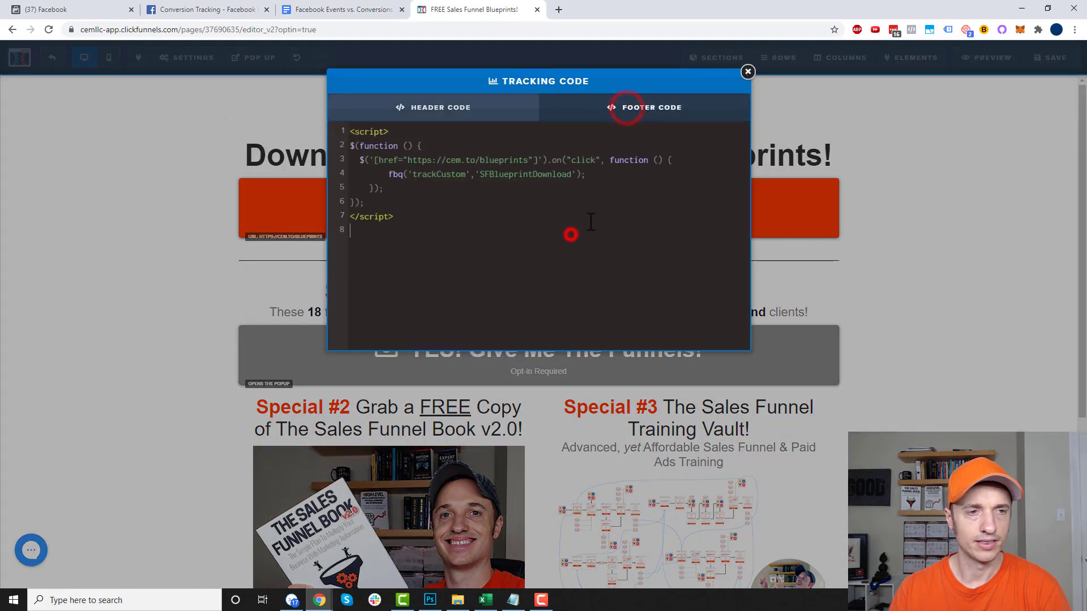
{"action": "key", "text": "ctrl+v"}
{"action": "left_click", "coordinate": [747, 71]}
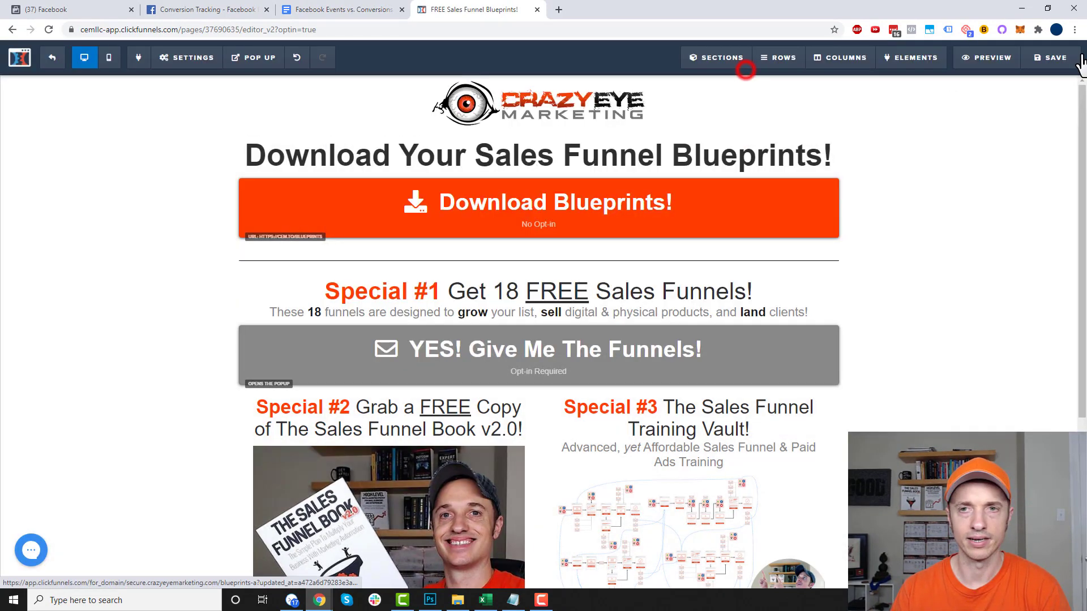
{"action": "left_click", "coordinate": [1053, 59]}
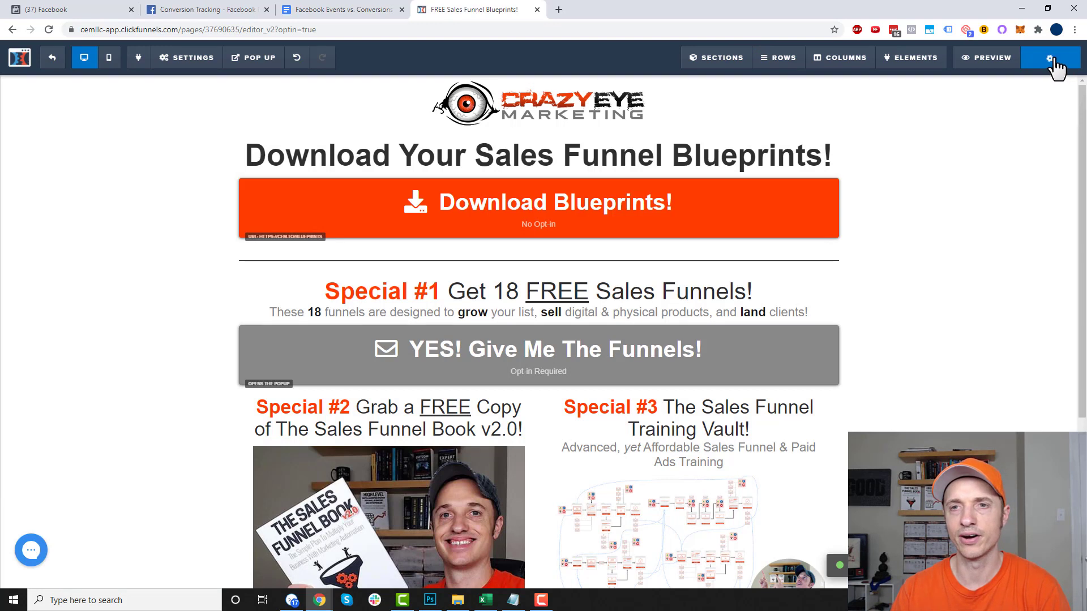
- Leave the page editor, open the live Sales Funnel Blueprints page and trigger the "YES! Give Me The Funnels!" popup
{"action": "left_click", "coordinate": [1050, 58]}
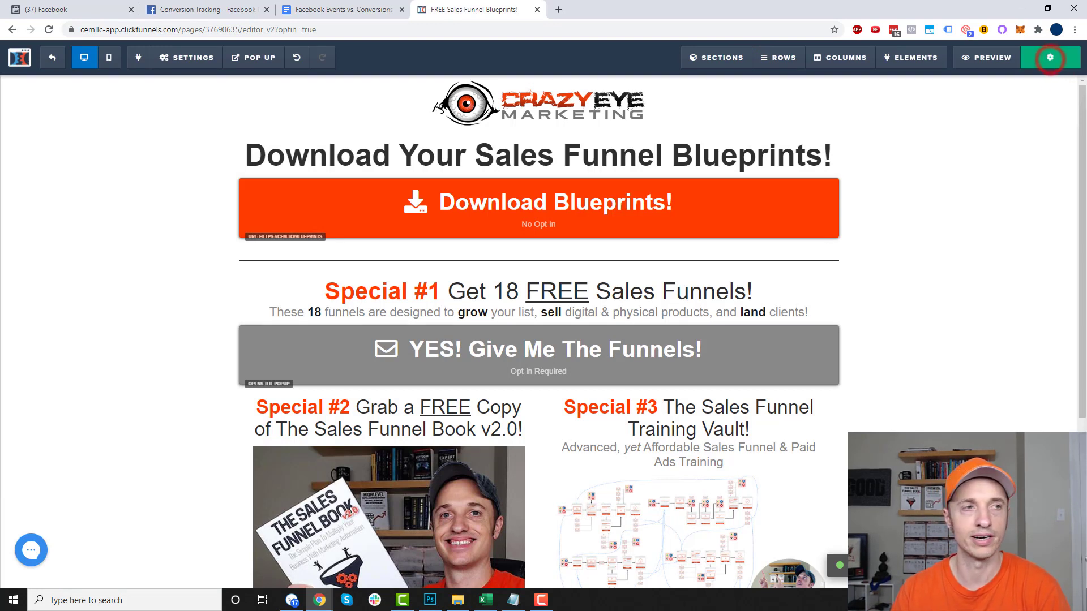
{"action": "left_click", "coordinate": [50, 59]}
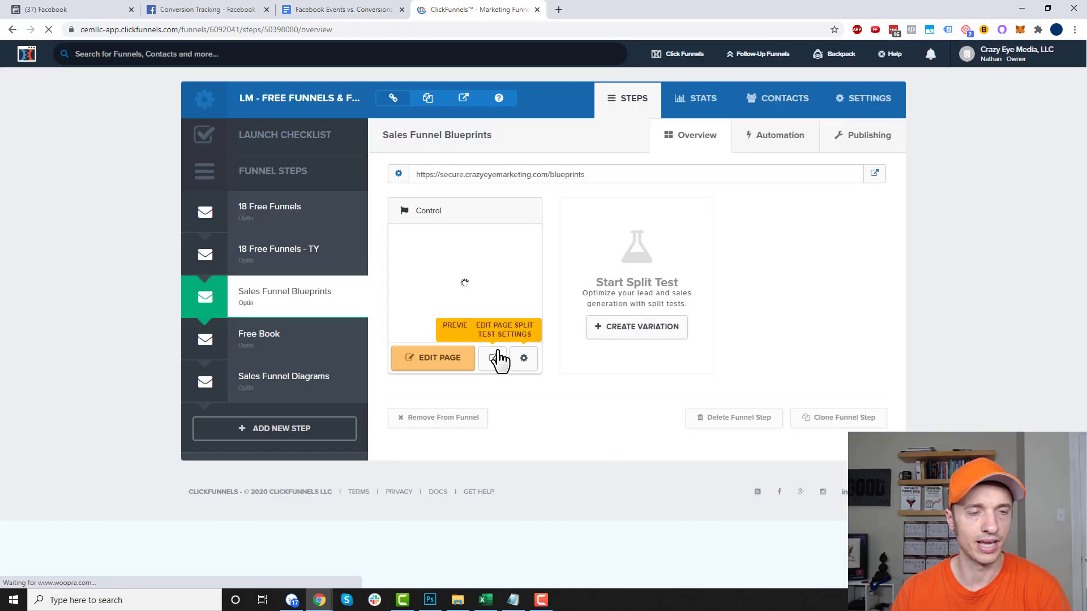
{"action": "left_click", "coordinate": [876, 175]}
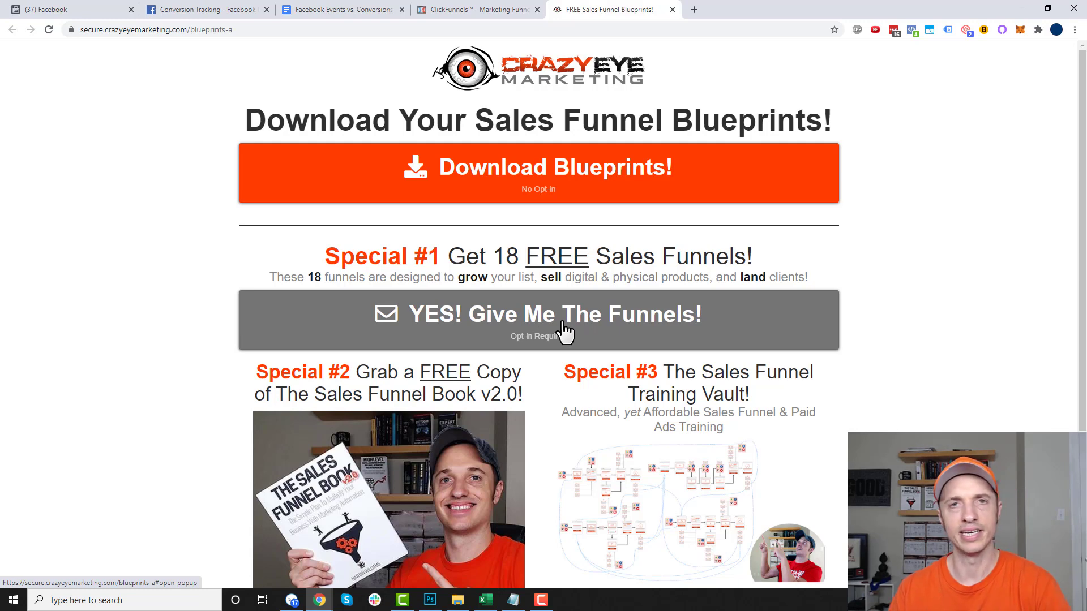
{"action": "left_click", "coordinate": [611, 328]}
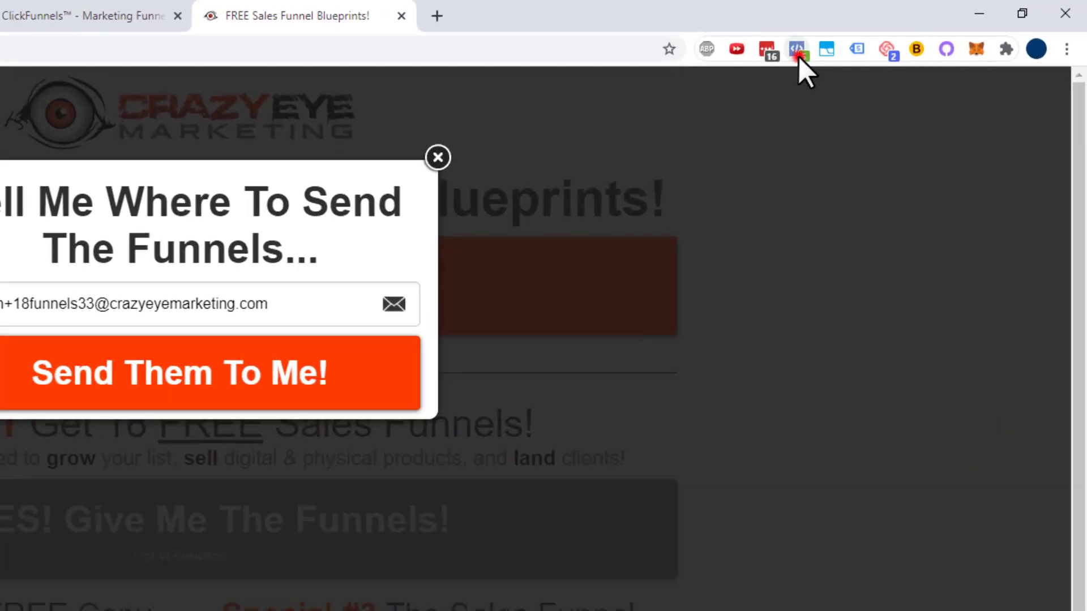
- Inspect the OpenPopUp event's details in Facebook Pixel Helper on the live page
{"action": "left_click", "coordinate": [798, 55]}
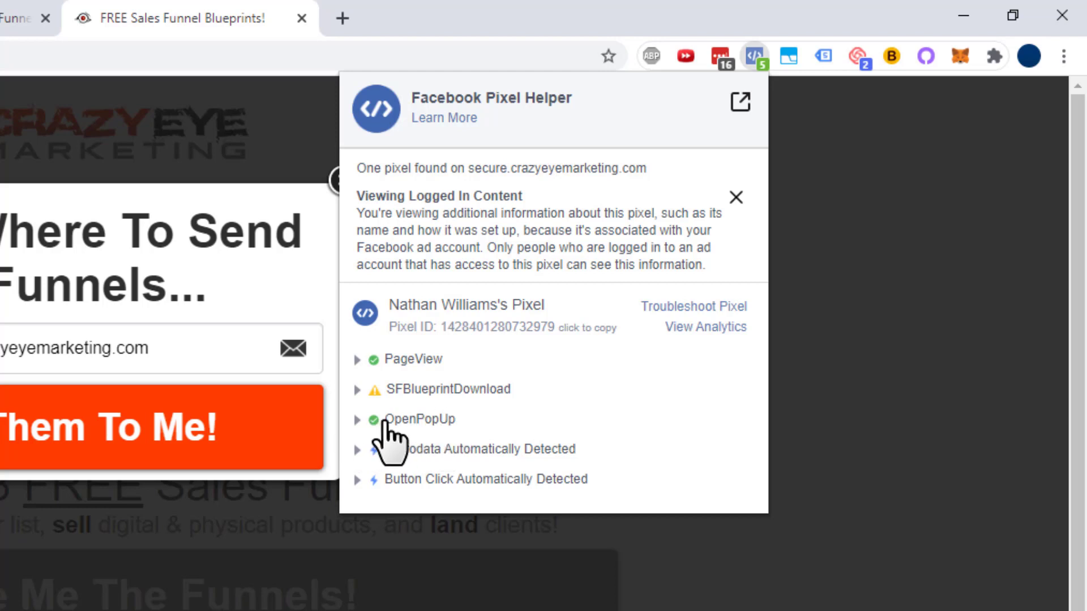
{"action": "left_click", "coordinate": [356, 420]}
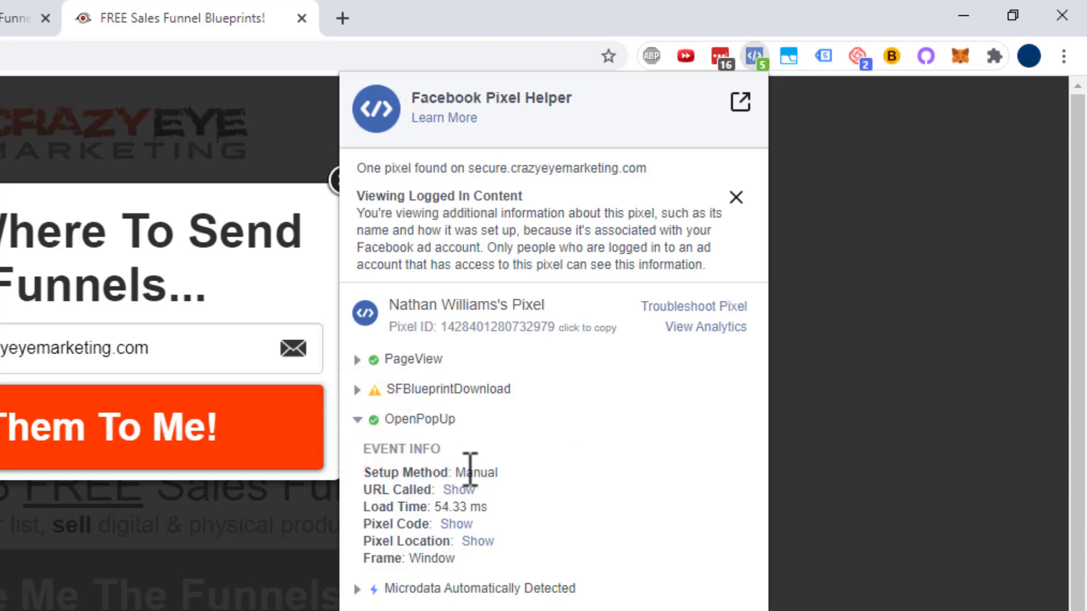
{"action": "left_click", "coordinate": [357, 420]}
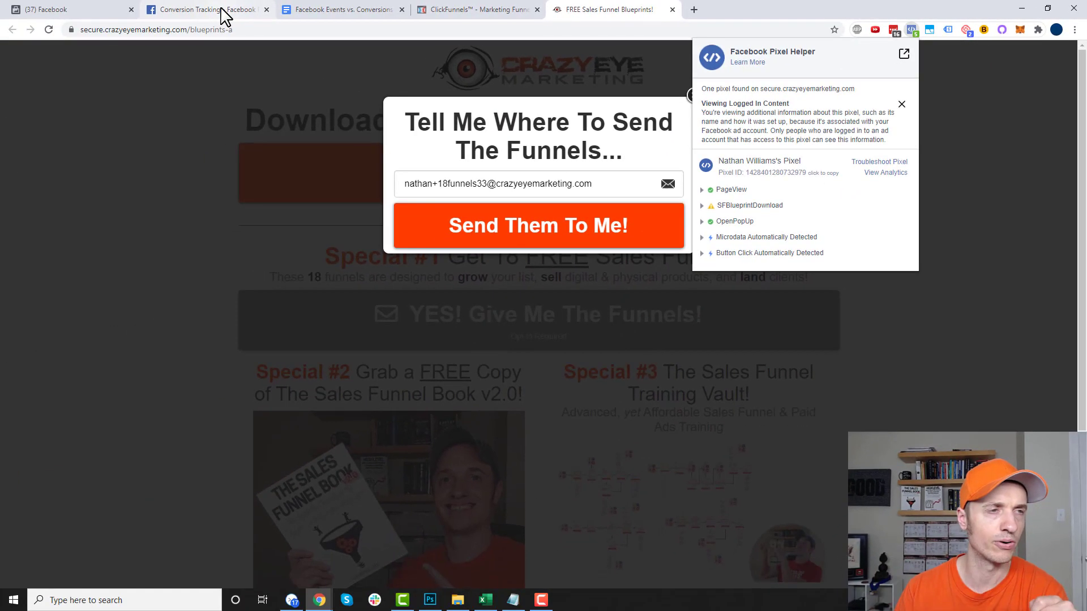
- Reload the pixel's overview in Facebook Events Manager and look for OpenPopUp in the events list
{"action": "left_click", "coordinate": [68, 10]}
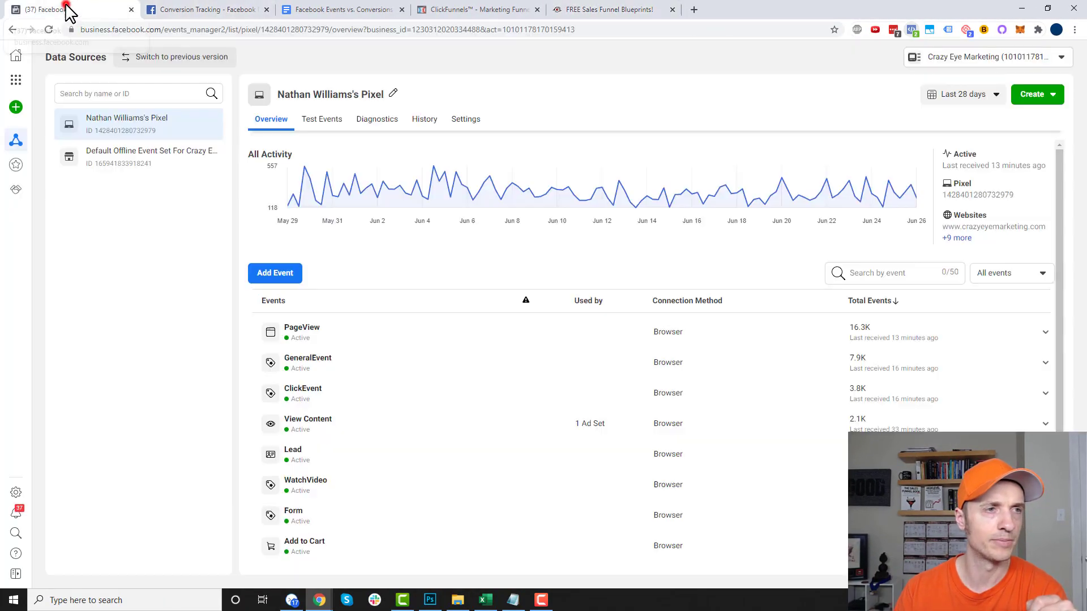
{"action": "left_click", "coordinate": [49, 29]}
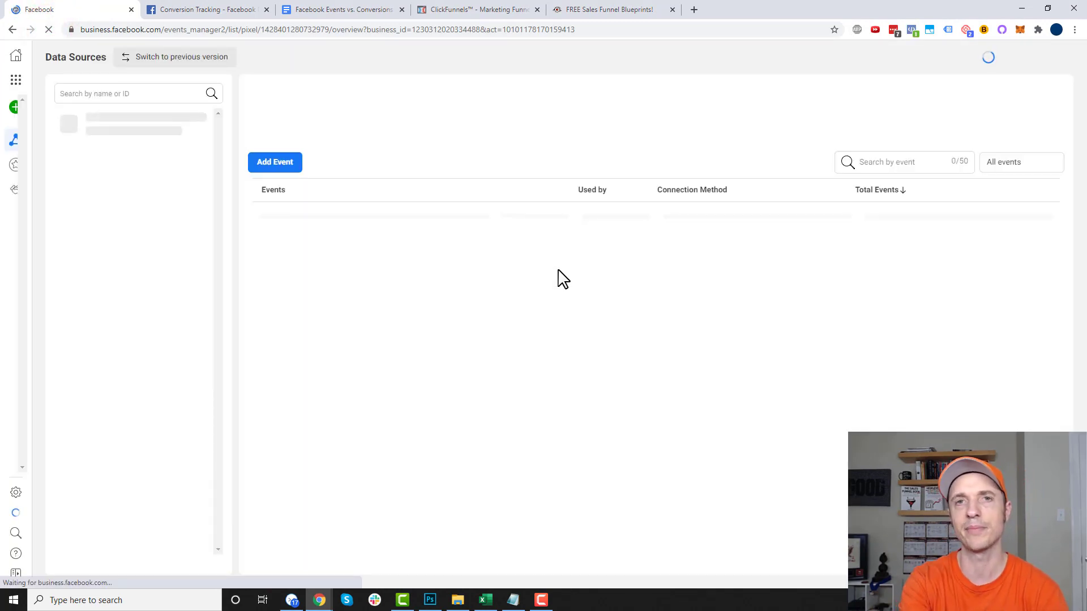
{"action": "scroll", "coordinate": [526, 230], "scroll_direction": "down", "scroll_amount": 4}
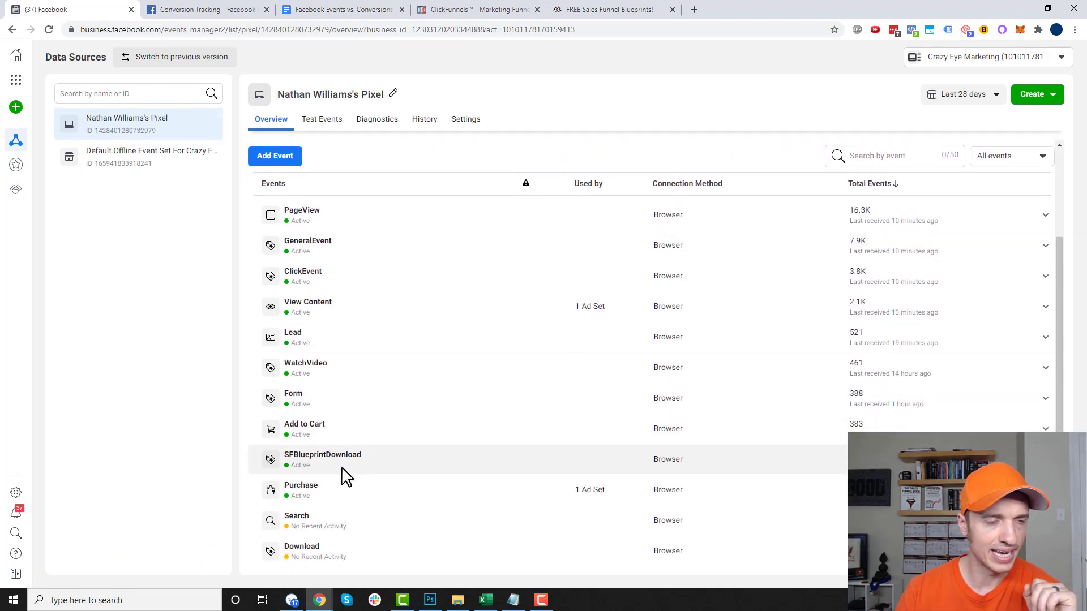
{"action": "scroll", "coordinate": [345, 476], "scroll_direction": "up", "scroll_amount": 4}
{"action": "scroll", "coordinate": [461, 470], "scroll_direction": "down", "scroll_amount": 4}
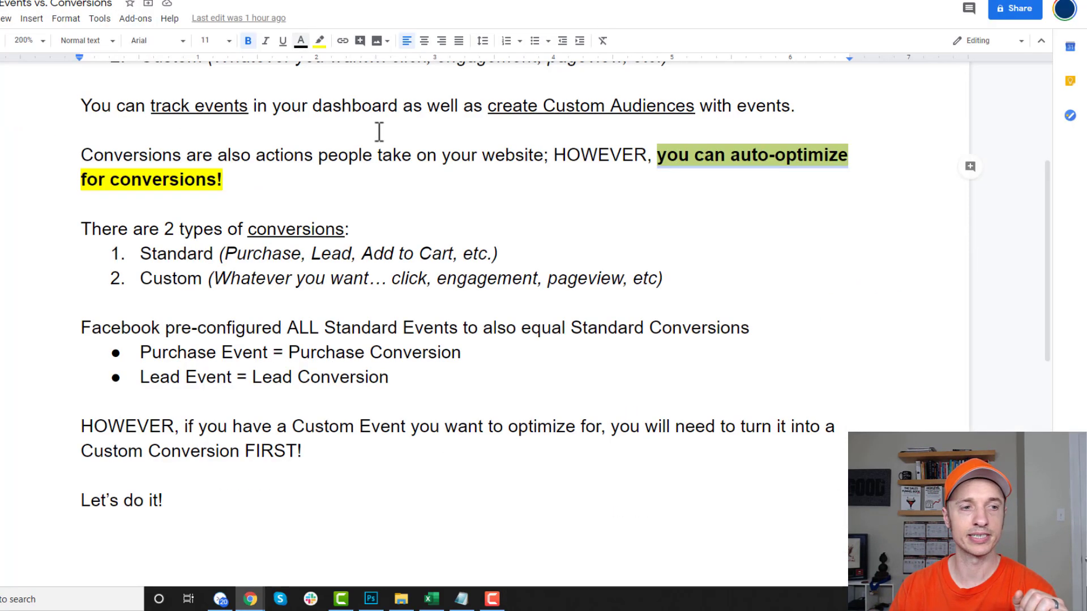
- Reread the Google Docs notes, marking the phrase "you can auto-optimize for conversions!"
{"action": "left_click", "coordinate": [650, 182]}
{"action": "left_click", "coordinate": [660, 151]}
{"action": "key", "text": "shift+Up"}
{"action": "left_click_drag", "start_coordinate": [846, 146], "coordinate": [853, 155]}
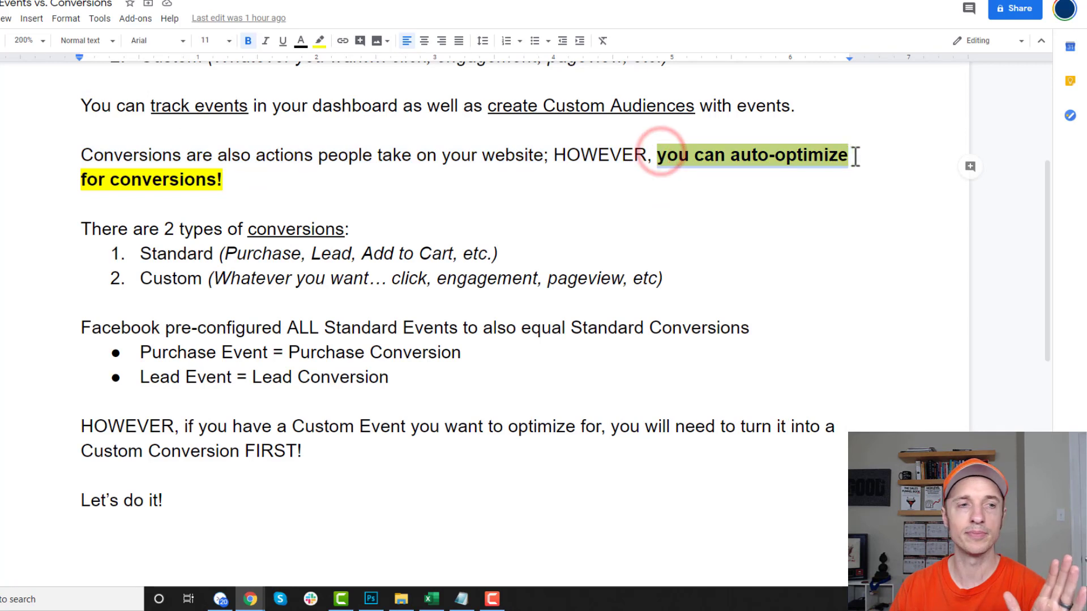
{"action": "double_click", "coordinate": [201, 180]}
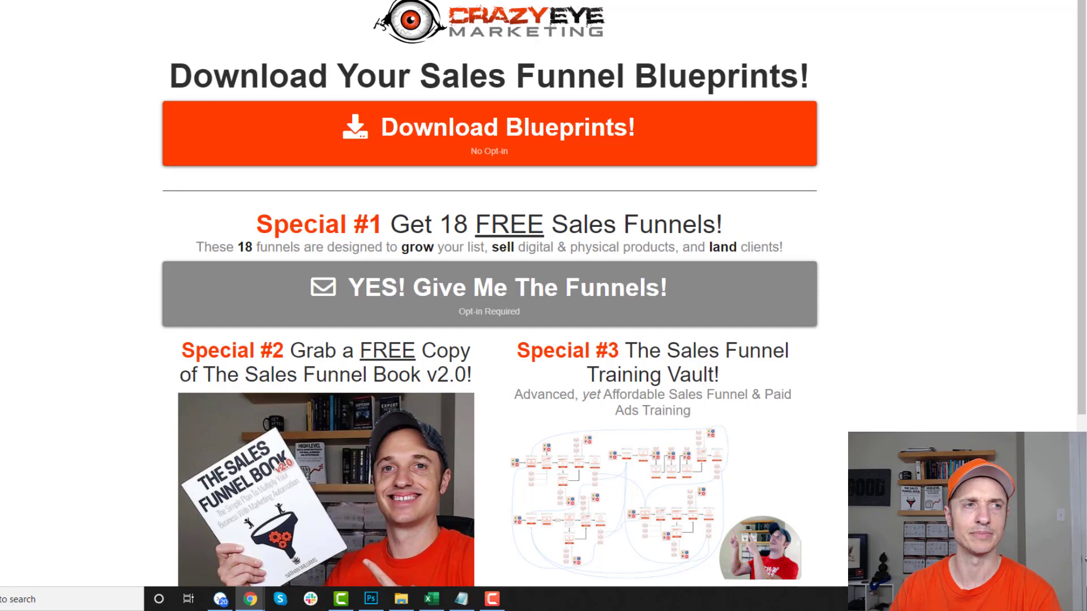
- Return to Events Manager, go to Custom Conversions and start creating a new custom conversion
{"action": "left_click", "coordinate": [102, 3]}
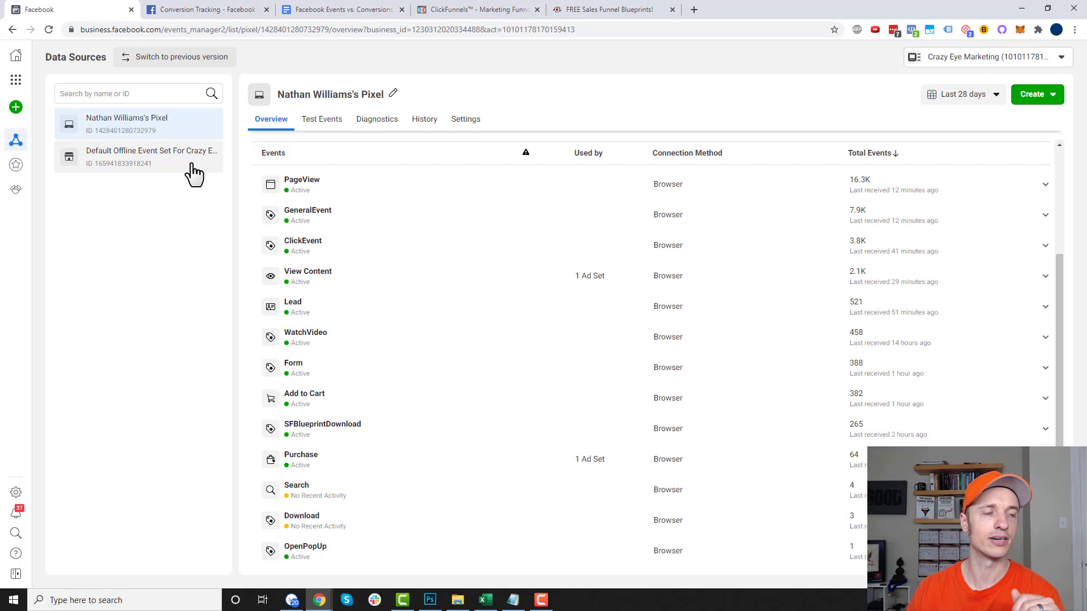
{"action": "mouse_move", "coordinate": [16, 165]}
{"action": "left_click", "coordinate": [72, 164]}
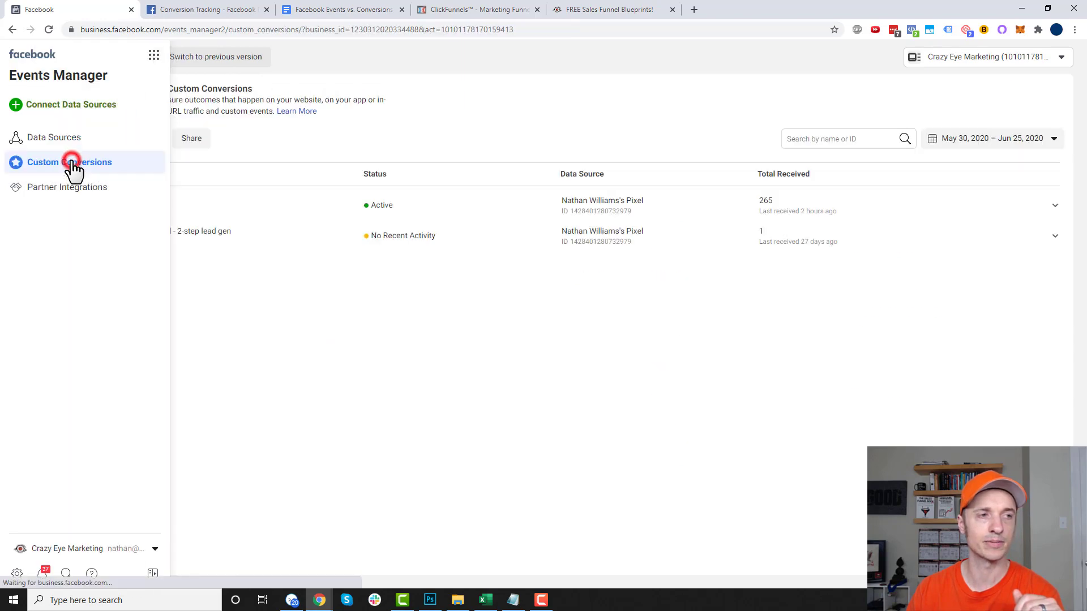
{"action": "left_click", "coordinate": [510, 380]}
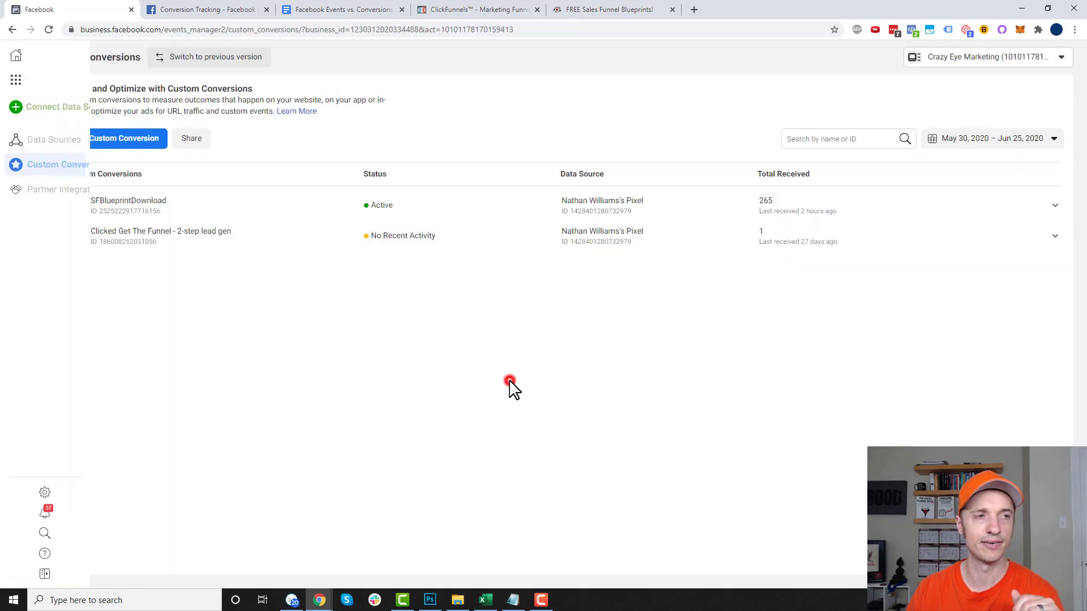
{"action": "left_click", "coordinate": [101, 146]}
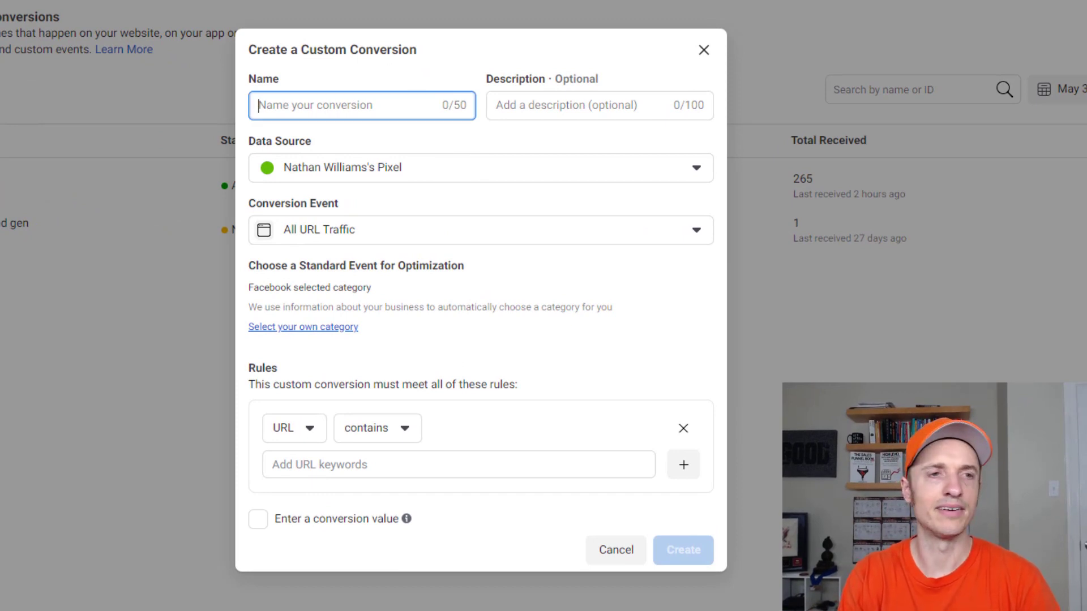
- Name the custom conversion OpenPopUp and describe it as "This is for button clicks on my squeeze page."
{"action": "type", "text": "OpenPopUp"}
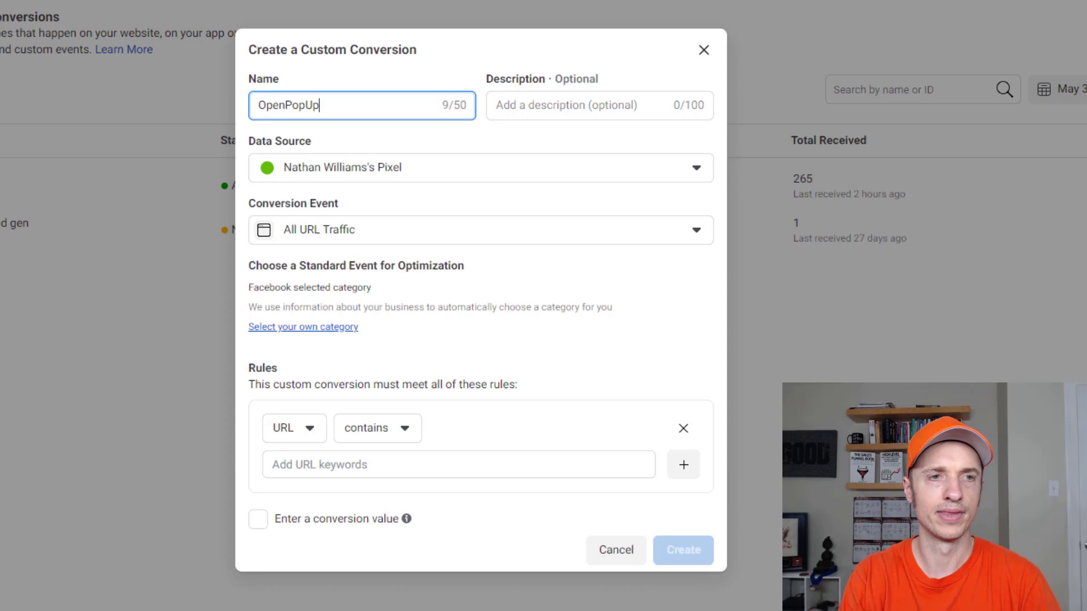
{"action": "key", "text": "Tab"}
{"action": "key", "text": "ctrl+v"}
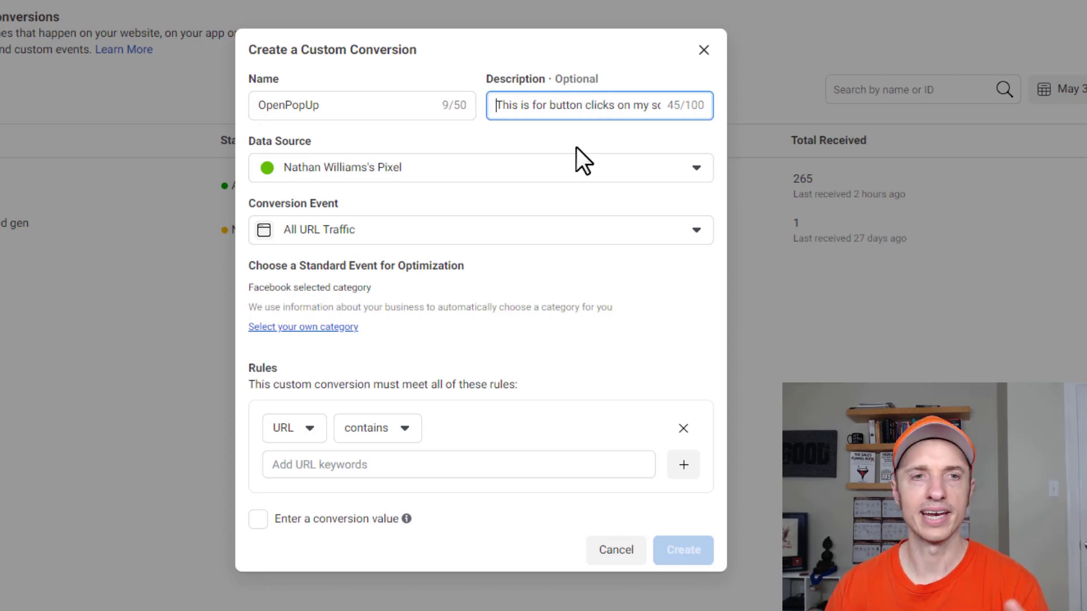
{"action": "left_click_drag", "start_coordinate": [510, 105], "coordinate": [695, 106]}
{"action": "left_click", "coordinate": [610, 104]}
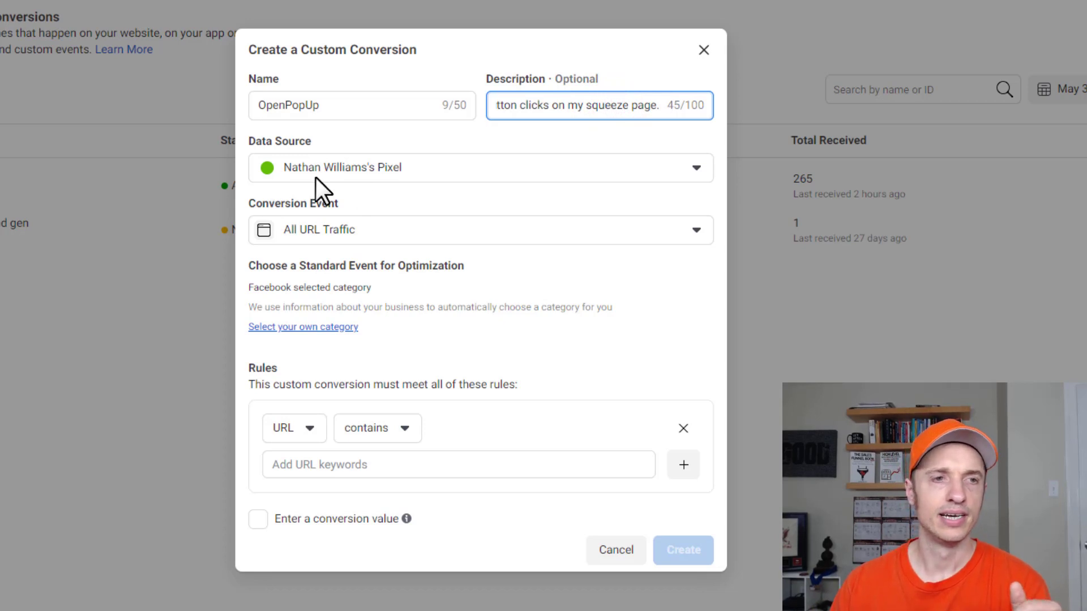
- Choose the website pixel as the data source, review the available conversion events and select All URL Traffic
{"action": "left_click", "coordinate": [358, 170]}
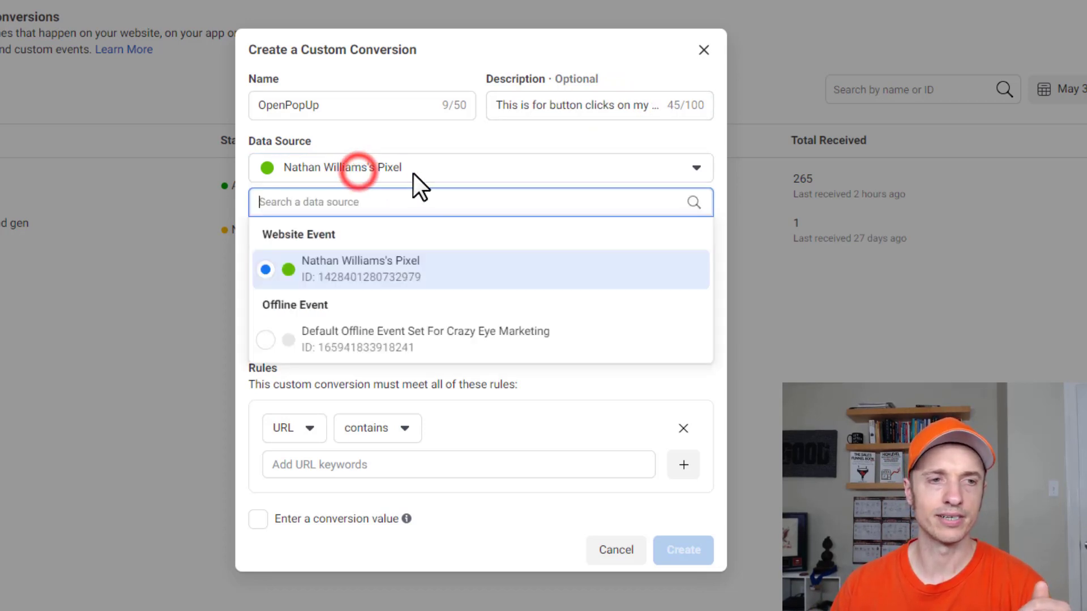
{"action": "left_click", "coordinate": [360, 277]}
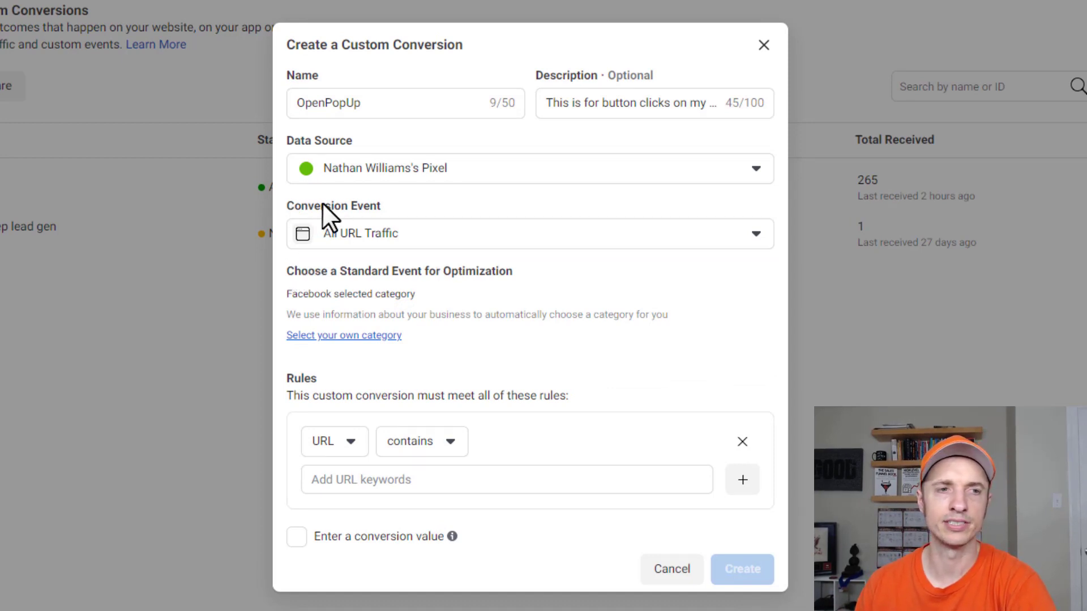
{"action": "left_click", "coordinate": [386, 235]}
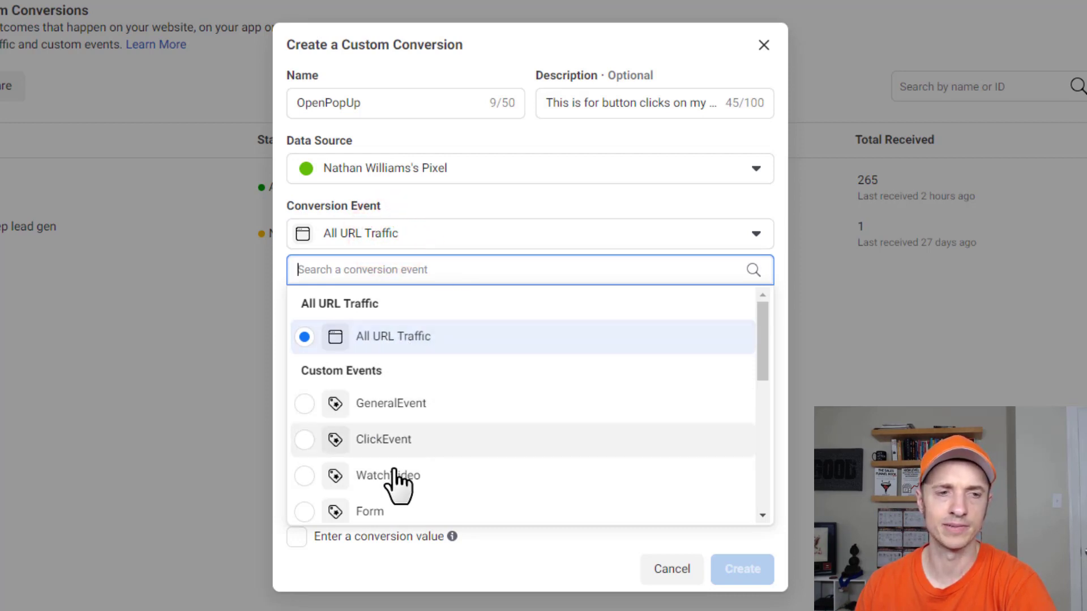
{"action": "scroll", "coordinate": [419, 475], "scroll_direction": "down", "scroll_amount": 3}
{"action": "scroll", "coordinate": [427, 462], "scroll_direction": "down", "scroll_amount": 2}
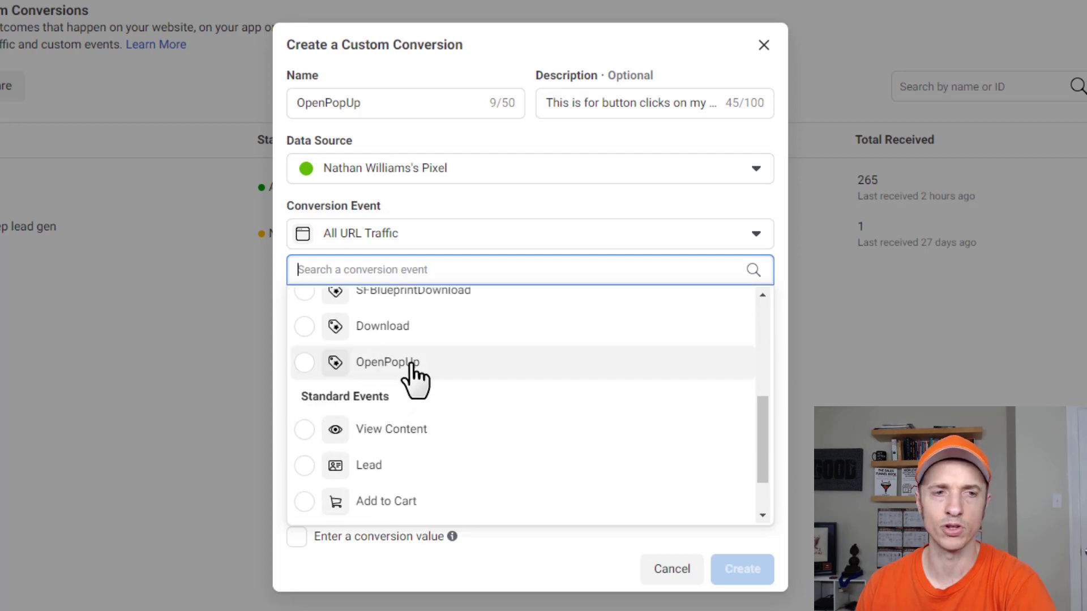
{"action": "scroll", "coordinate": [439, 405], "scroll_direction": "down", "scroll_amount": 2}
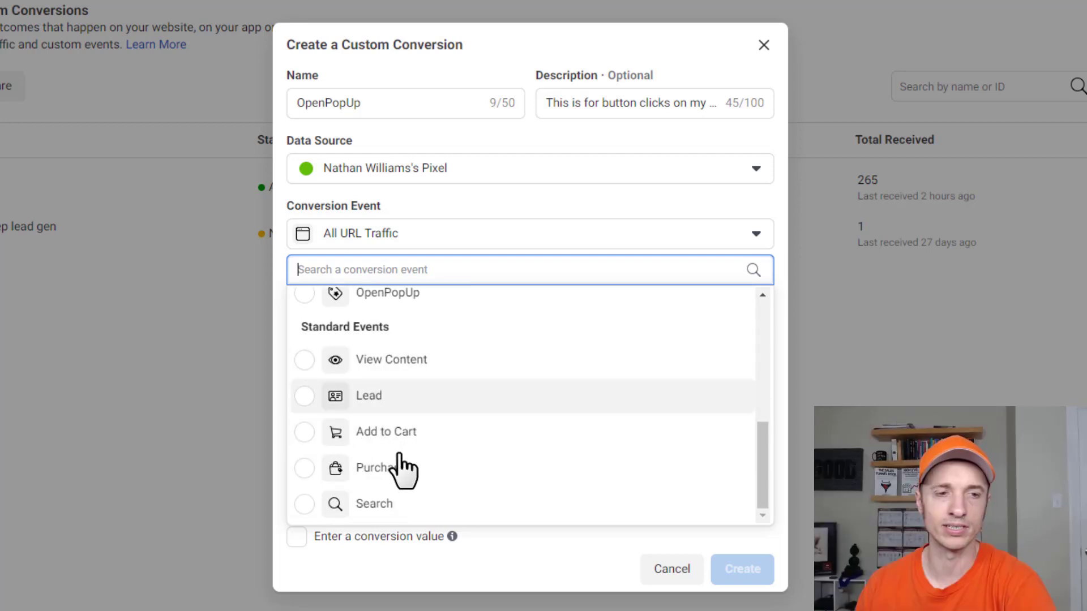
{"action": "scroll", "coordinate": [397, 469], "scroll_direction": "up", "scroll_amount": 4}
{"action": "scroll", "coordinate": [393, 457], "scroll_direction": "up", "scroll_amount": 2}
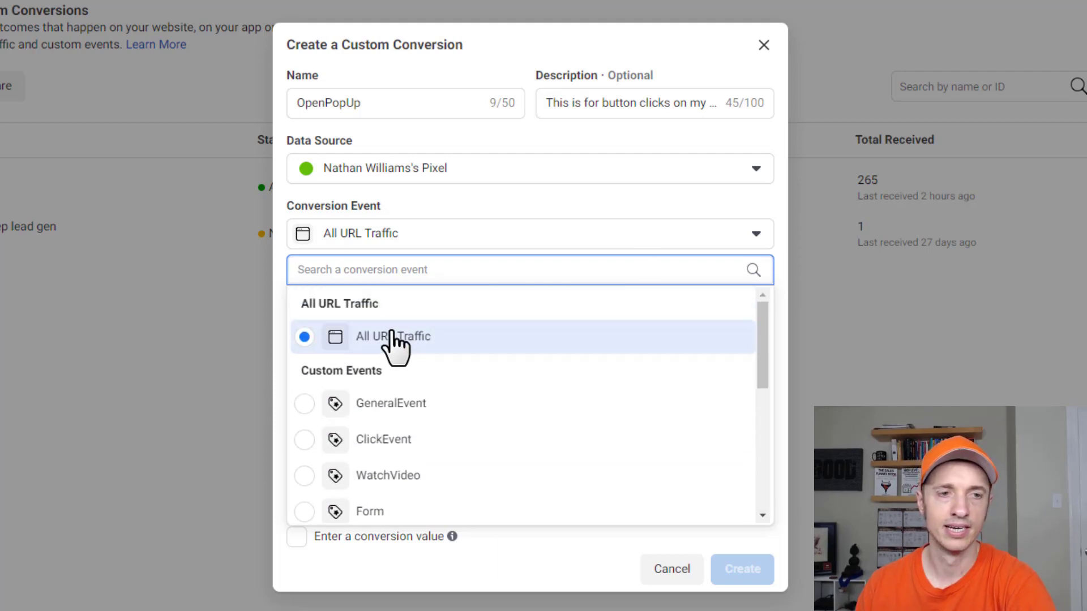
{"action": "left_click", "coordinate": [407, 338]}
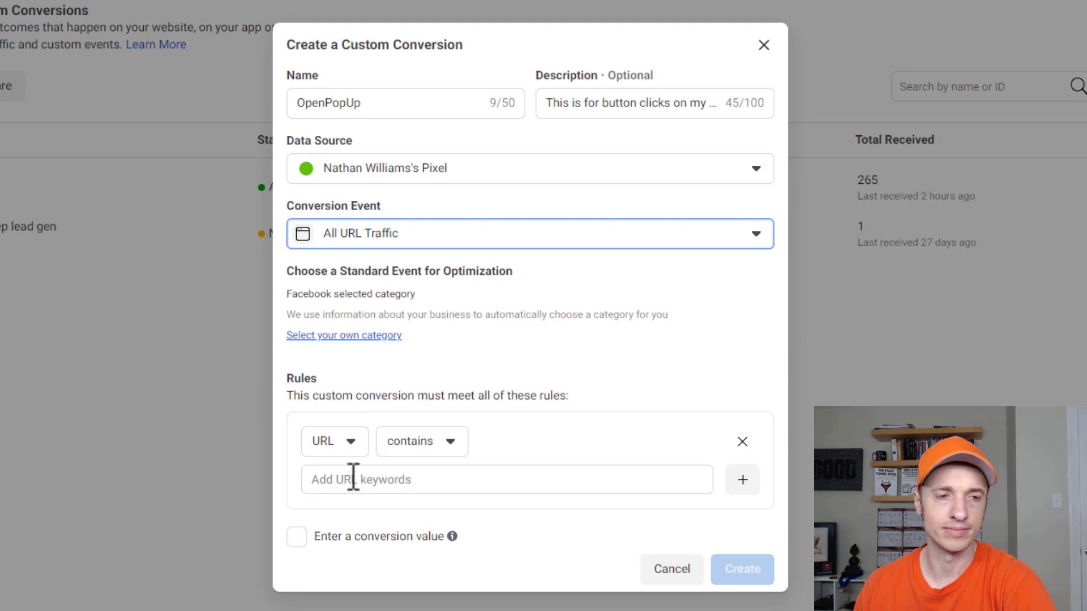
- Review the URL rule's type and match options, and try adding a second rule
{"action": "left_click", "coordinate": [345, 447]}
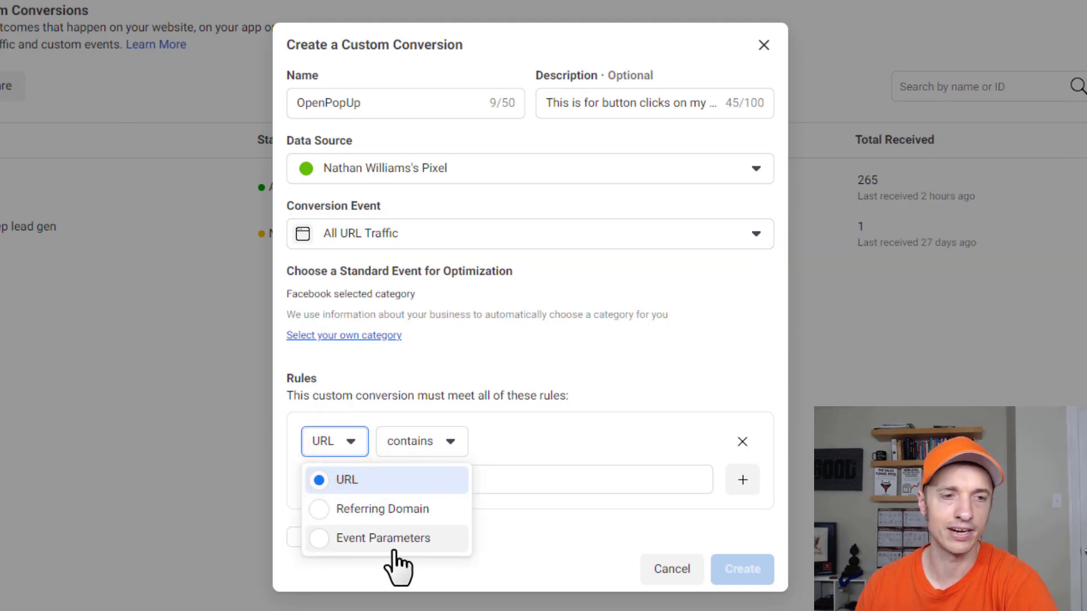
{"action": "left_click", "coordinate": [519, 444]}
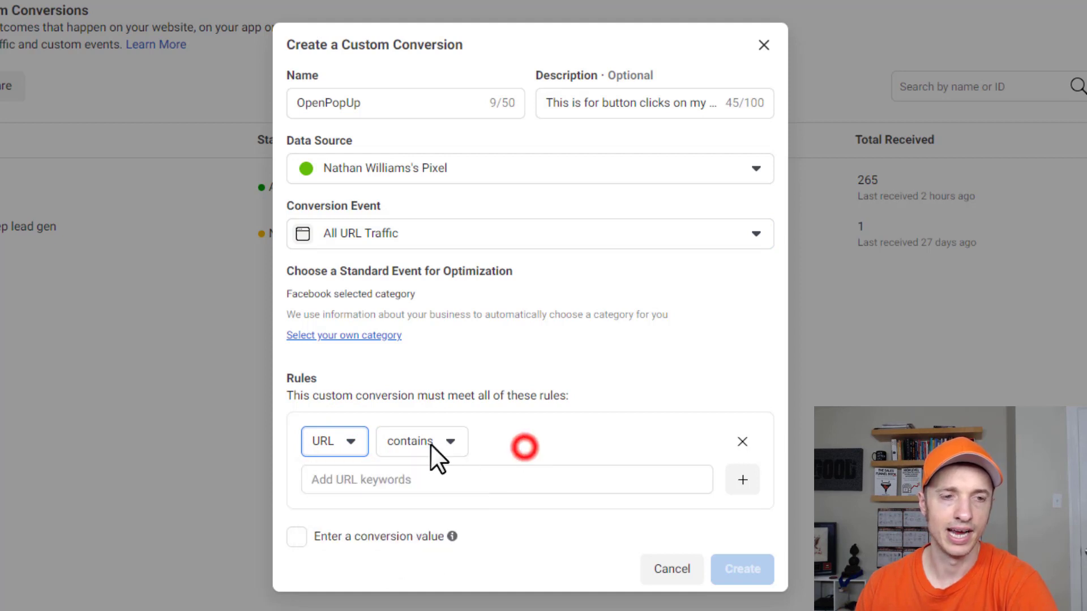
{"action": "left_click", "coordinate": [450, 441]}
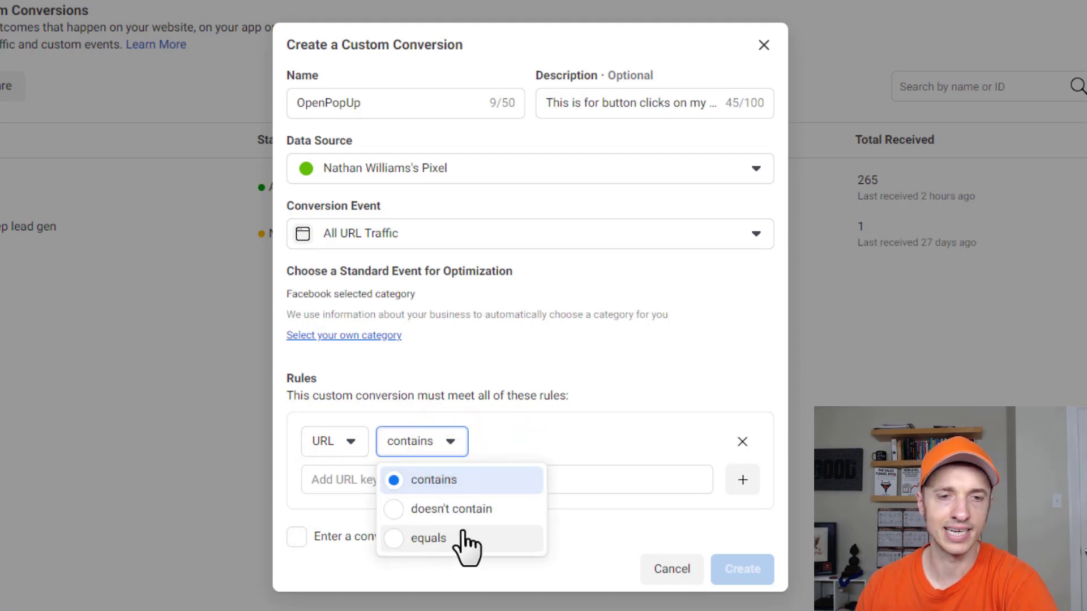
{"action": "left_click", "coordinate": [565, 419]}
{"action": "left_click", "coordinate": [742, 480]}
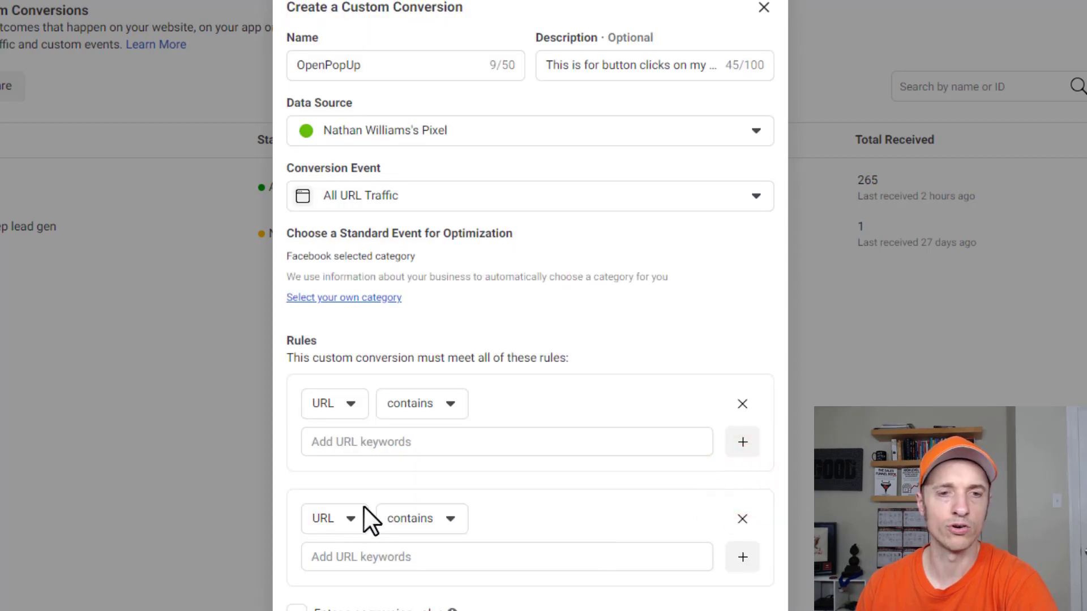
{"action": "left_click", "coordinate": [742, 518]}
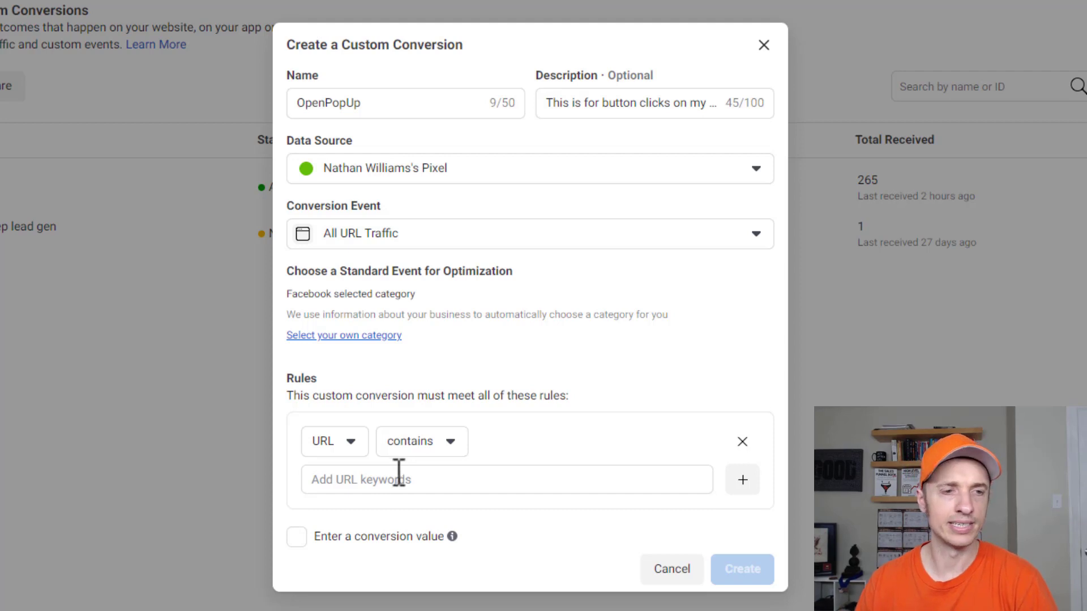
- Try an Event Parameters rule, review its available parameters and comparison options, and remove the rule
{"action": "left_click", "coordinate": [335, 442]}
{"action": "left_click", "coordinate": [374, 539]}
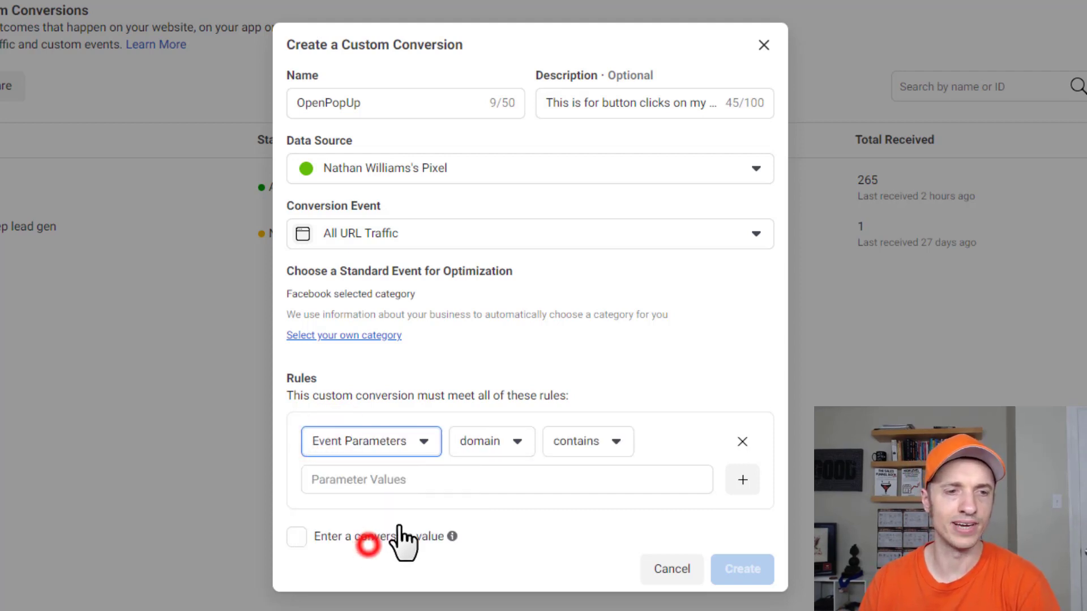
{"action": "left_click", "coordinate": [512, 441]}
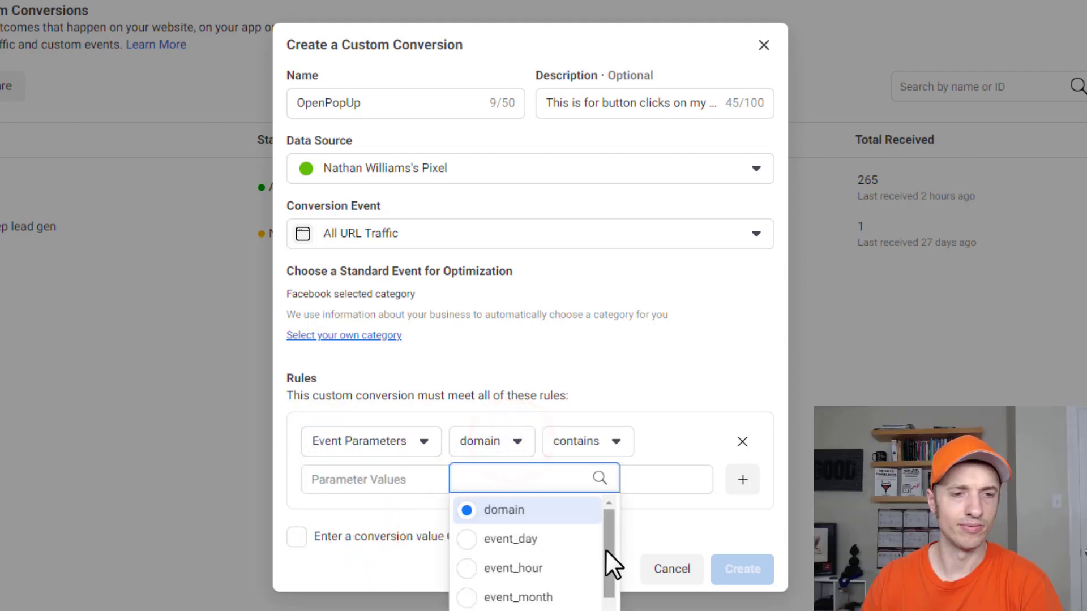
{"action": "left_click_drag", "start_coordinate": [606, 549], "coordinate": [606, 556]}
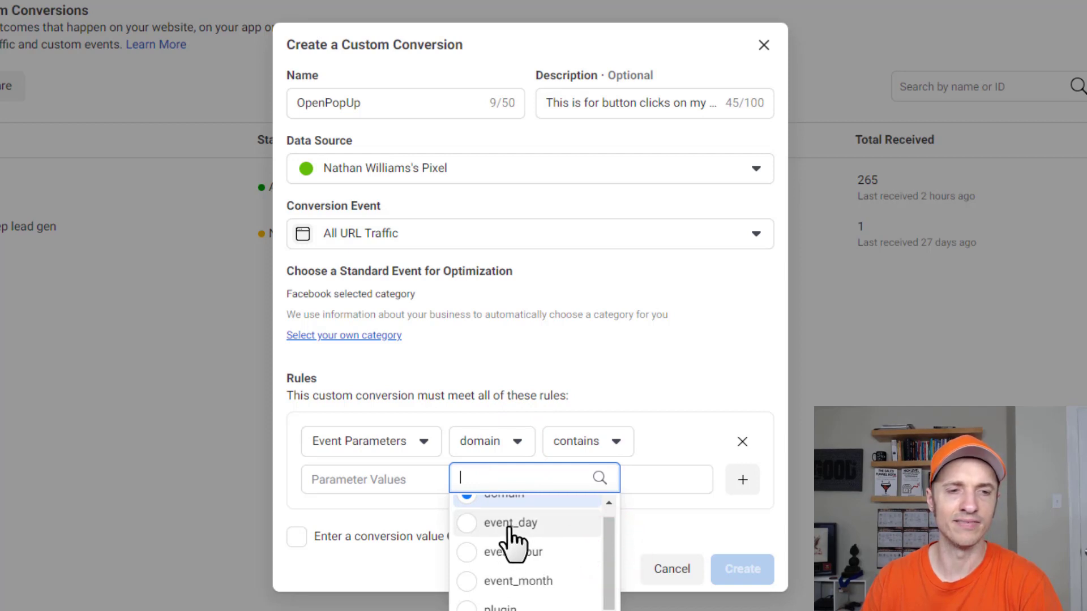
{"action": "left_click_drag", "start_coordinate": [614, 581], "coordinate": [606, 574]}
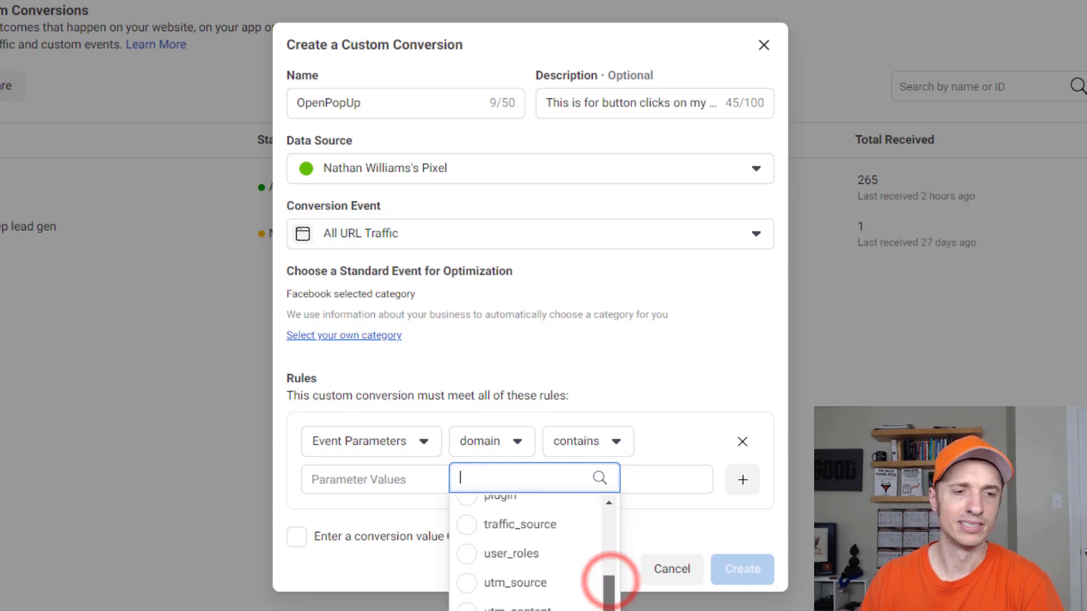
{"action": "scroll", "coordinate": [483, 566], "scroll_direction": "up", "scroll_amount": 3}
{"action": "left_click", "coordinate": [589, 447]}
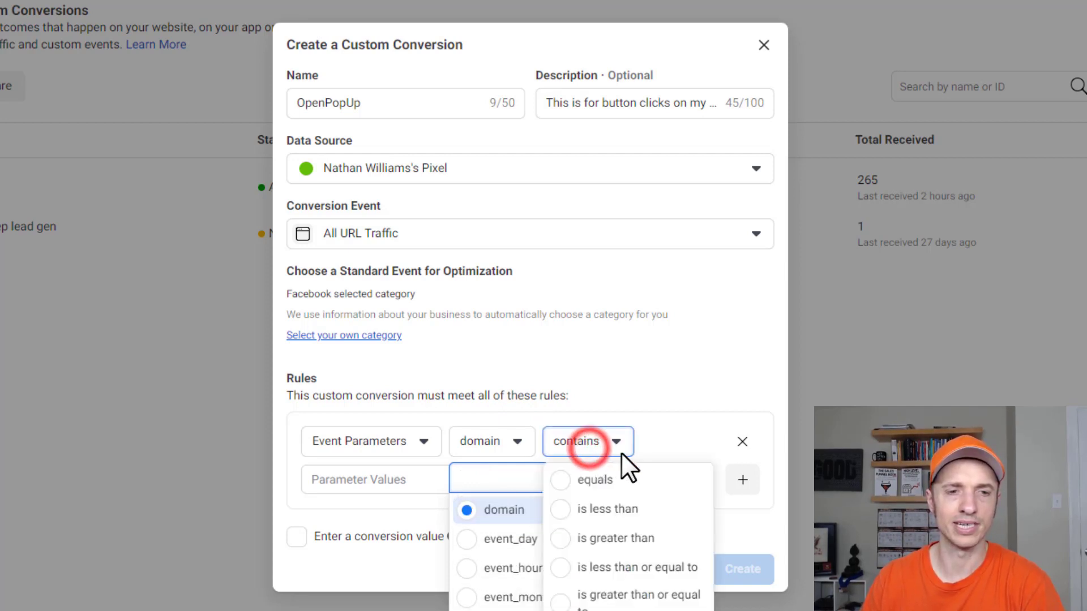
{"action": "left_click", "coordinate": [669, 407]}
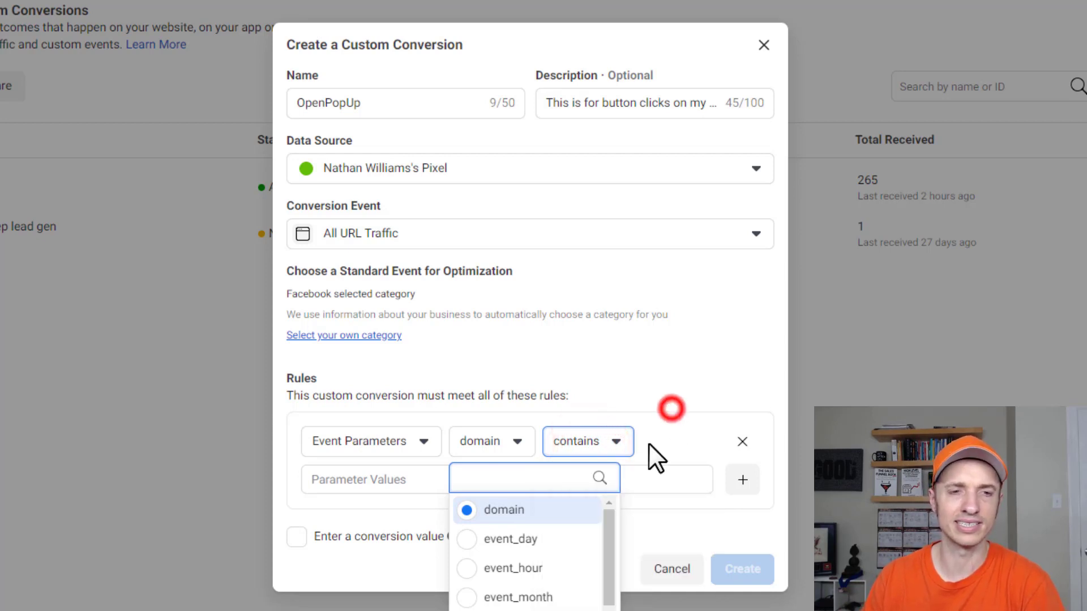
{"action": "left_click", "coordinate": [664, 397]}
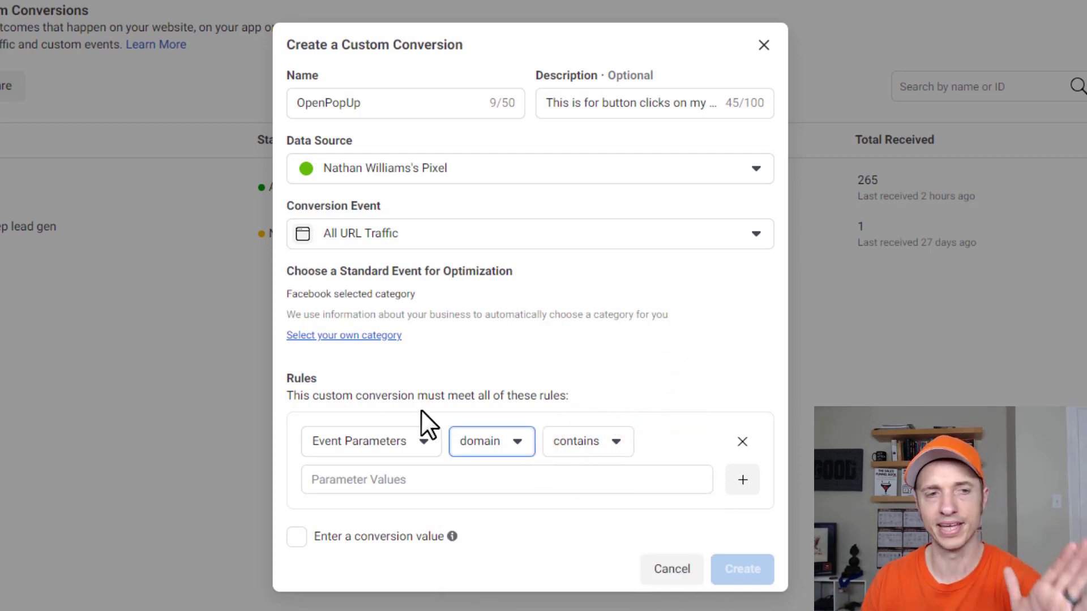
{"action": "left_click", "coordinate": [742, 441]}
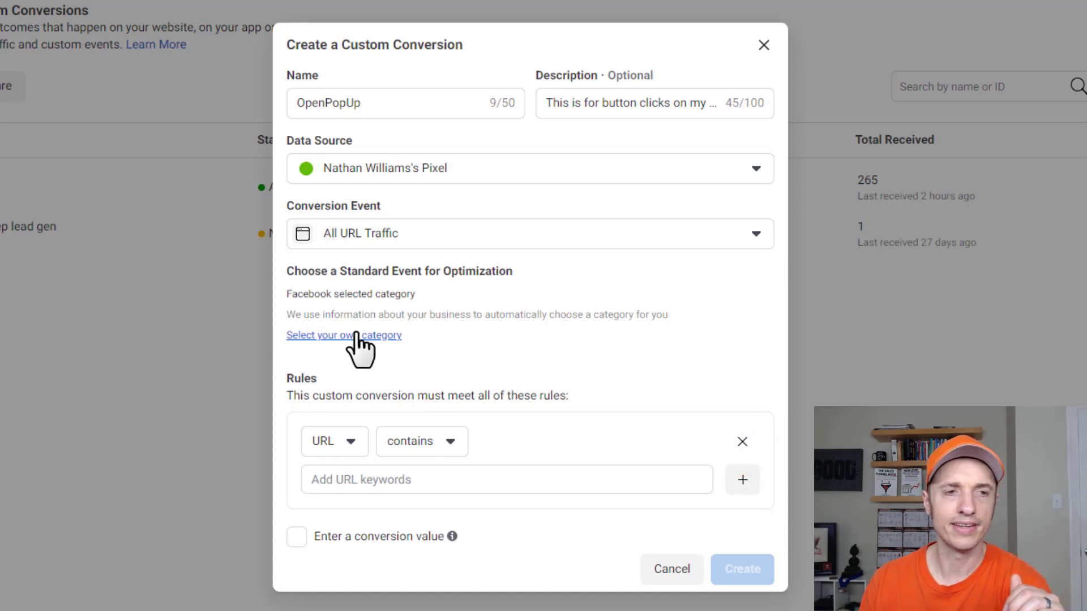
- Opt to select your own optimization category, review the standard events and choose View Content
{"action": "left_click_drag", "start_coordinate": [315, 272], "coordinate": [528, 274]}
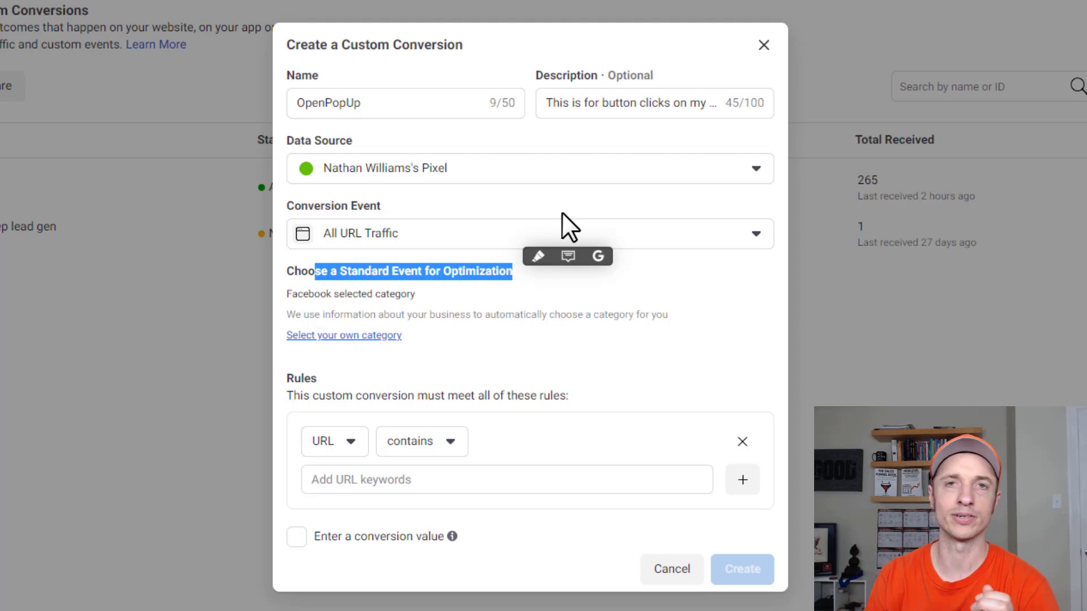
{"action": "left_click", "coordinate": [329, 337]}
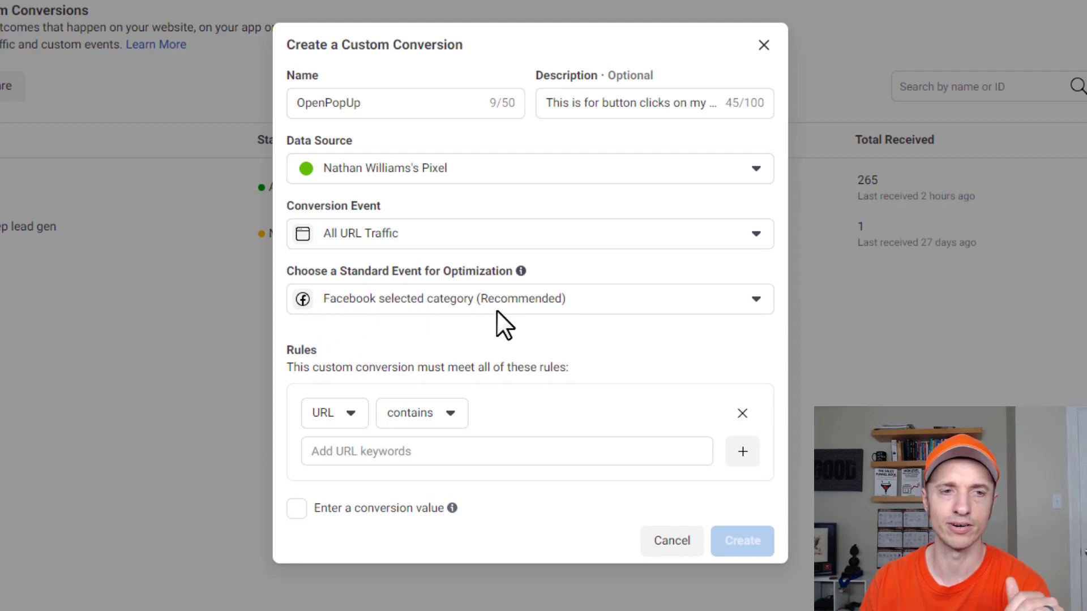
{"action": "left_click", "coordinate": [588, 298]}
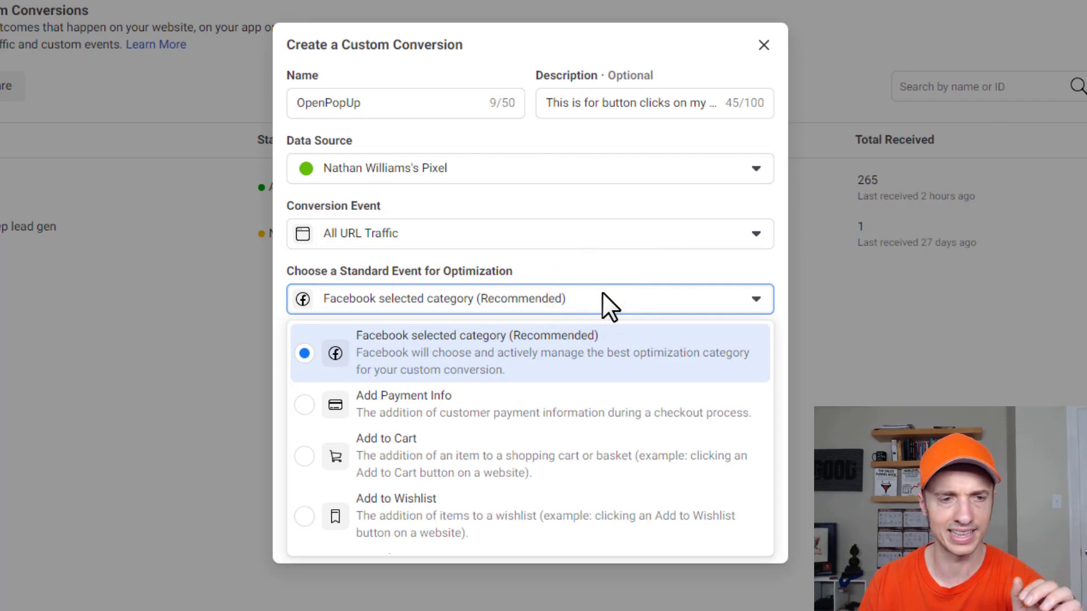
{"action": "scroll", "coordinate": [488, 378], "scroll_direction": "down", "scroll_amount": 2}
{"action": "scroll", "coordinate": [498, 391], "scroll_direction": "up", "scroll_amount": 2}
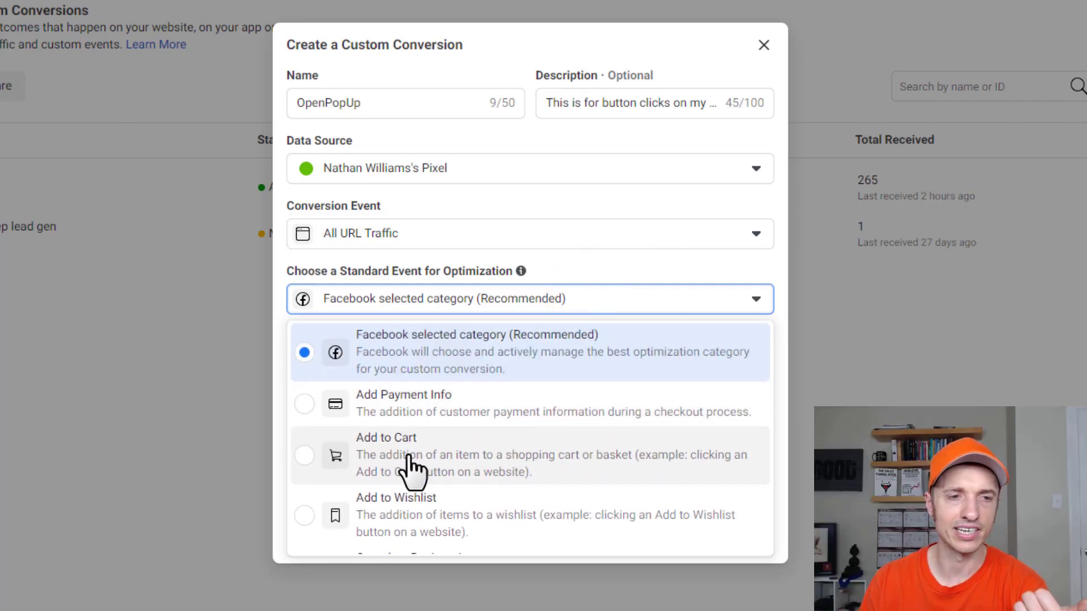
{"action": "scroll", "coordinate": [413, 467], "scroll_direction": "down", "scroll_amount": 1}
{"action": "scroll", "coordinate": [422, 450], "scroll_direction": "down", "scroll_amount": 2}
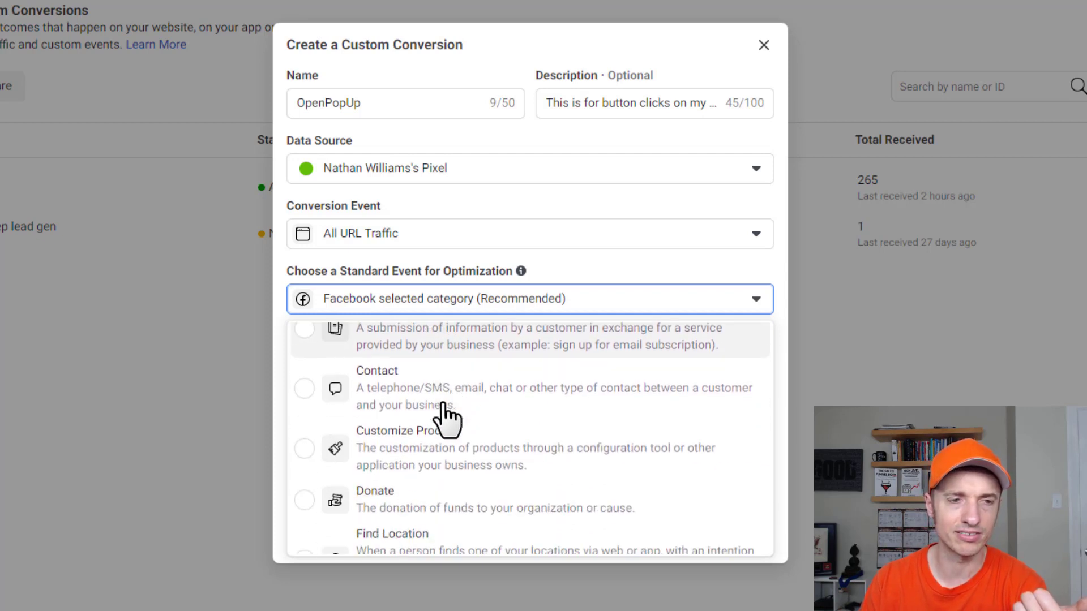
{"action": "scroll", "coordinate": [416, 396], "scroll_direction": "down", "scroll_amount": 2}
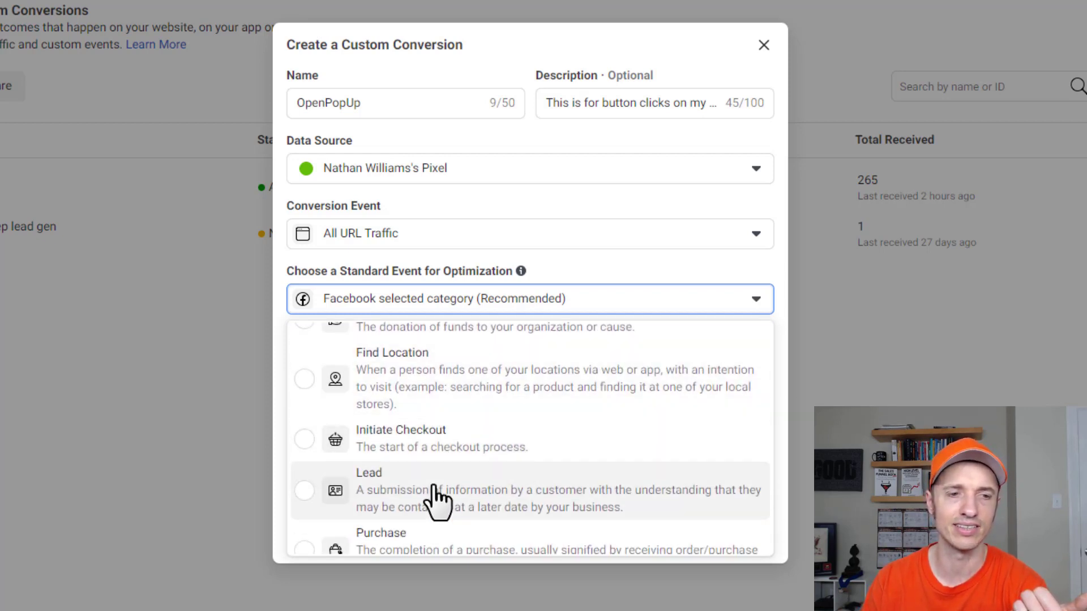
{"action": "scroll", "coordinate": [431, 490], "scroll_direction": "down", "scroll_amount": 1}
{"action": "scroll", "coordinate": [429, 488], "scroll_direction": "down", "scroll_amount": 2}
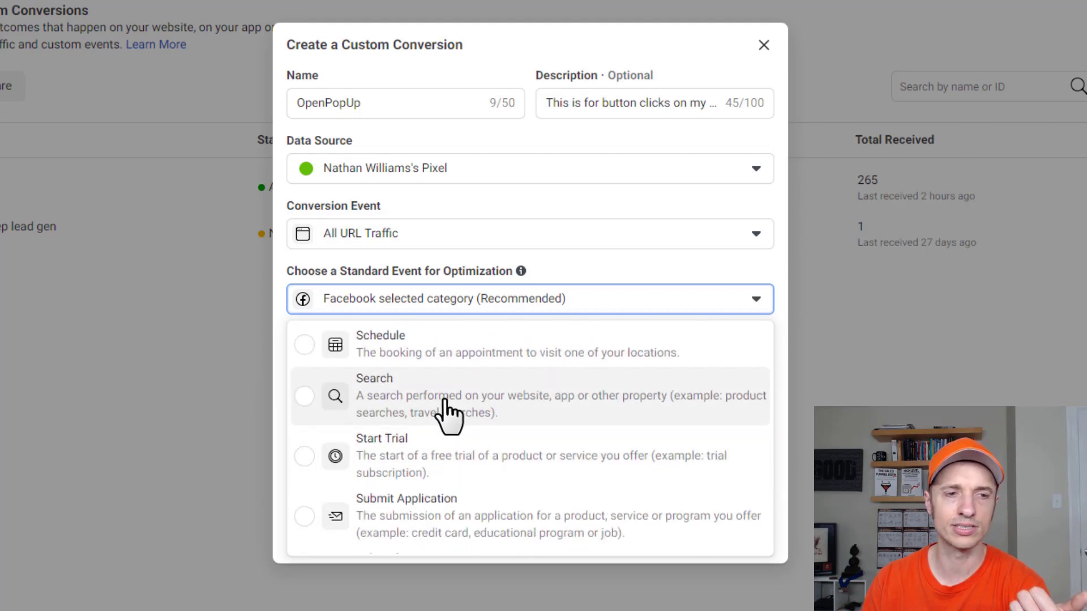
{"action": "scroll", "coordinate": [455, 447], "scroll_direction": "down", "scroll_amount": 2}
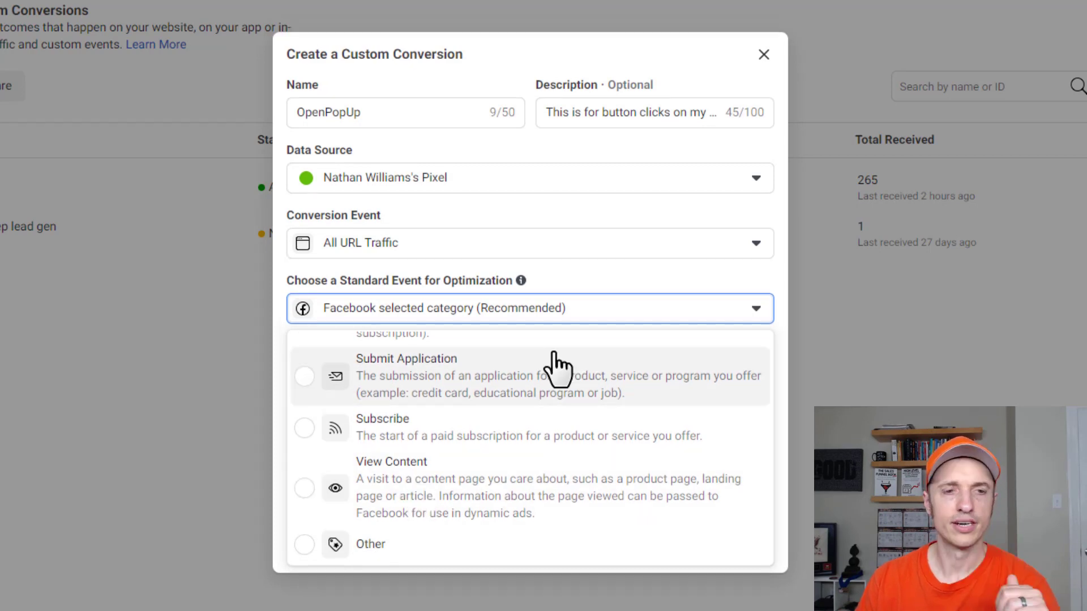
{"action": "left_click", "coordinate": [400, 494]}
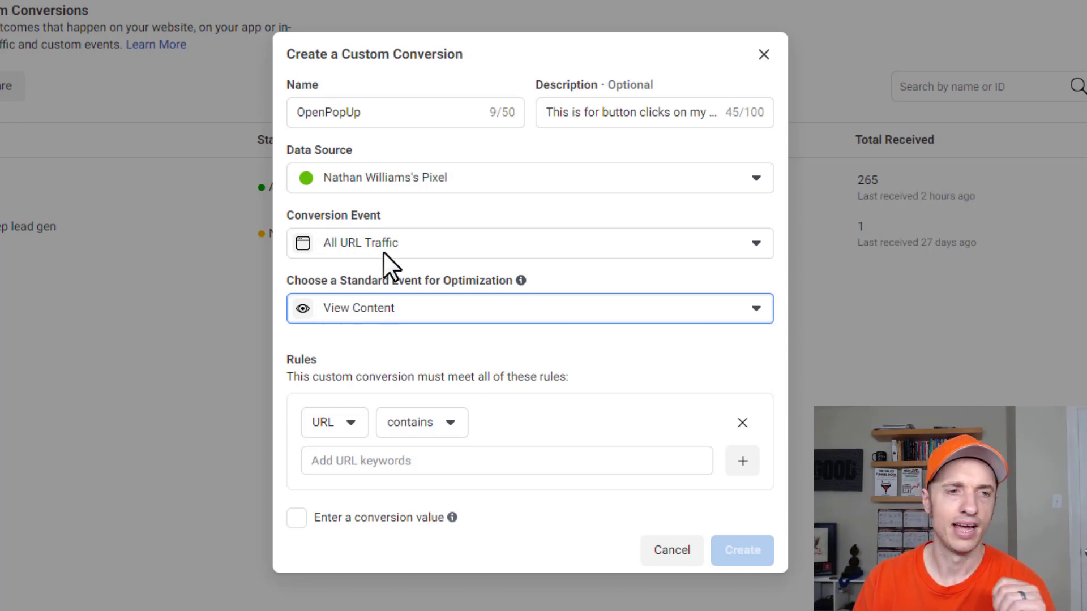
- Change the conversion event from All URL Traffic to the OpenPopUp custom event
{"action": "left_click", "coordinate": [427, 246]}
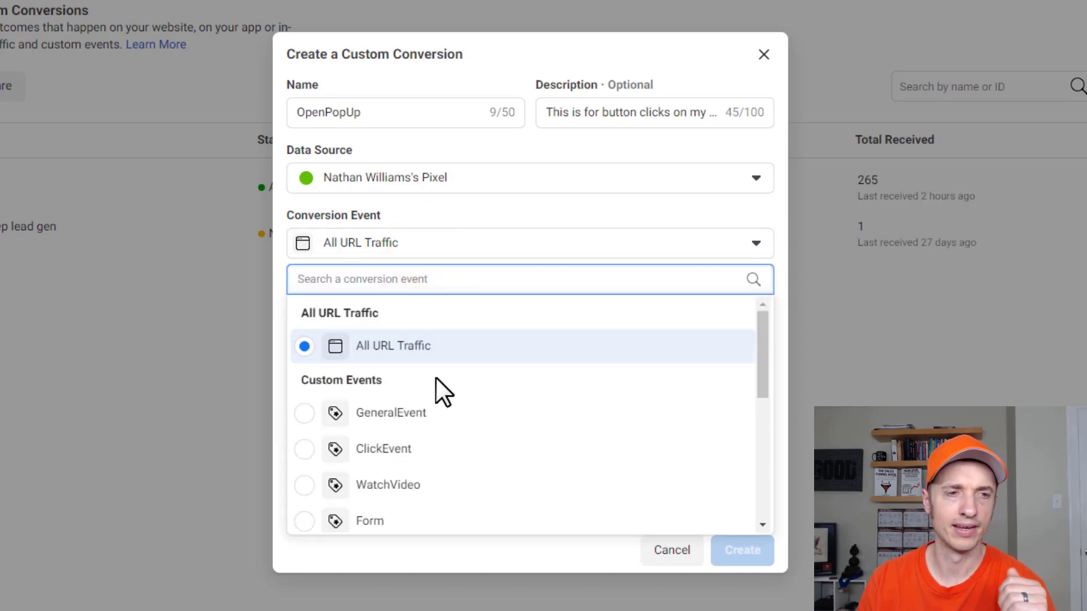
{"action": "scroll", "coordinate": [437, 396], "scroll_direction": "down", "scroll_amount": 2}
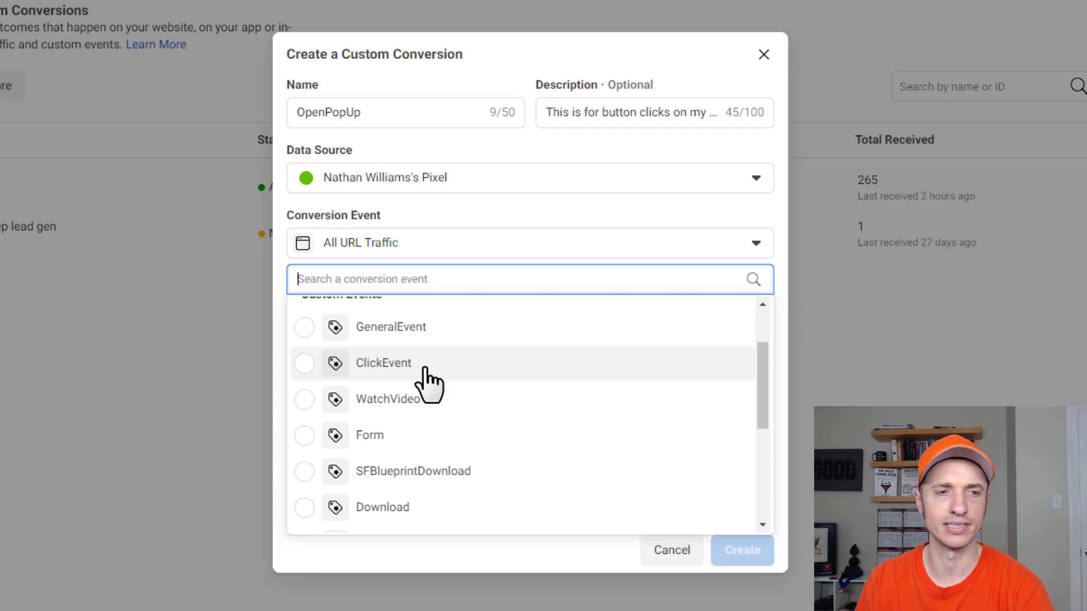
{"action": "scroll", "coordinate": [436, 396], "scroll_direction": "down", "scroll_amount": 2}
{"action": "left_click", "coordinate": [312, 463]}
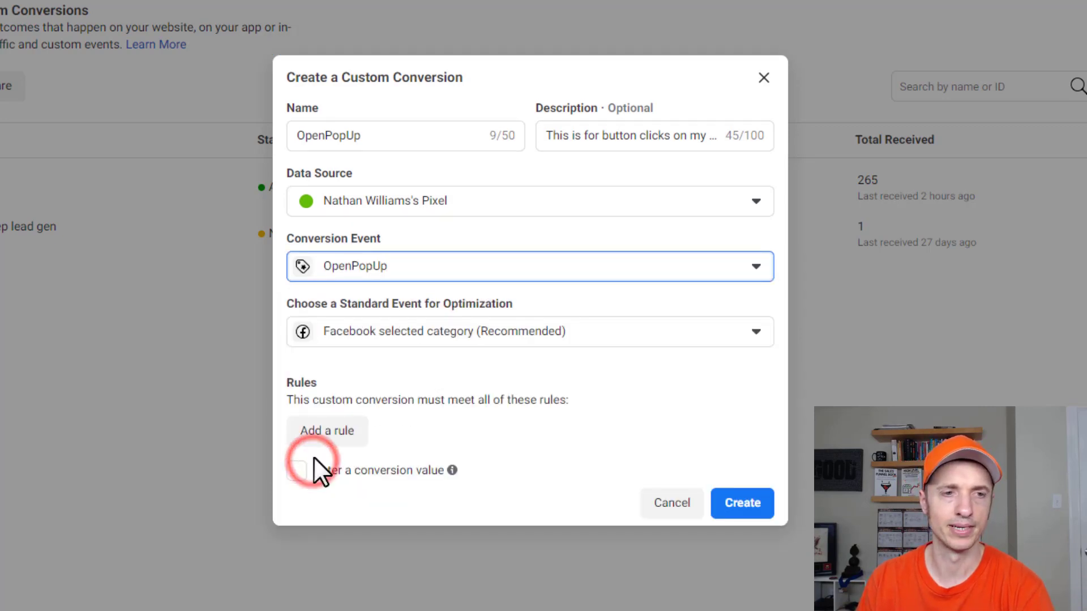
- Set the standard event for optimization to View Content for the OpenPopUp conversion event
{"action": "left_click", "coordinate": [527, 331]}
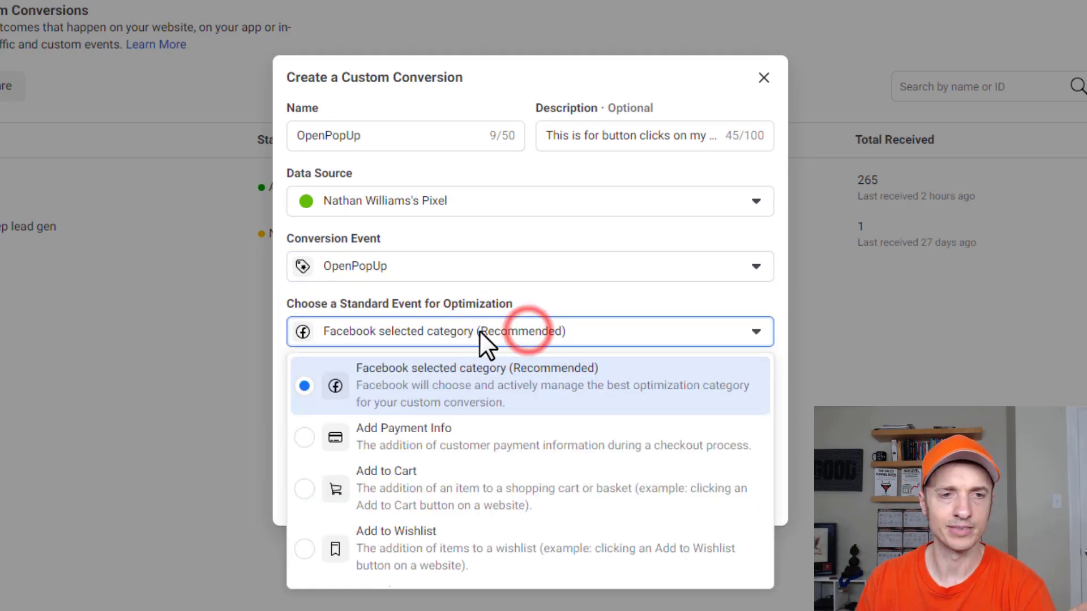
{"action": "scroll", "coordinate": [505, 416], "scroll_direction": "down", "scroll_amount": 2}
{"action": "scroll", "coordinate": [498, 418], "scroll_direction": "down", "scroll_amount": 10}
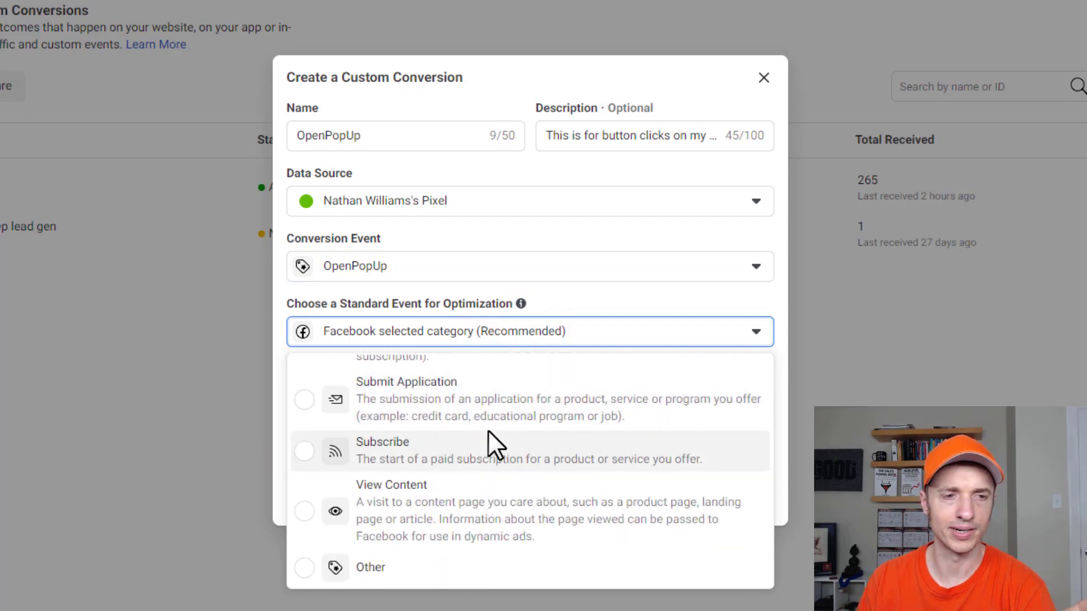
{"action": "left_click", "coordinate": [470, 498]}
{"action": "left_click", "coordinate": [655, 365]}
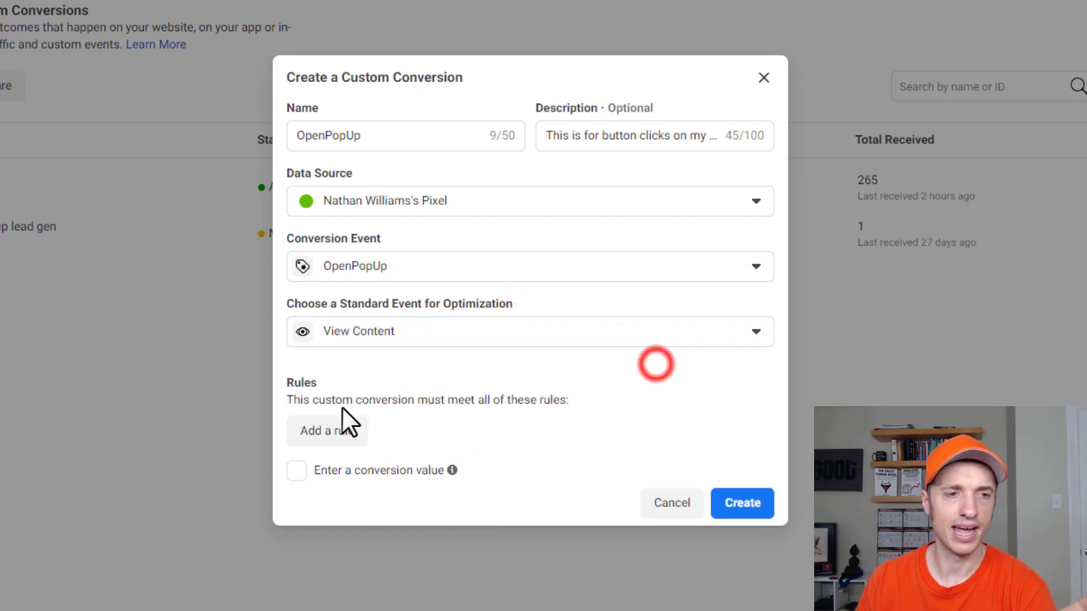
- Try adding a URL rule to the OpenPopUp event, review its match options and remove it
{"action": "left_click", "coordinate": [327, 440]}
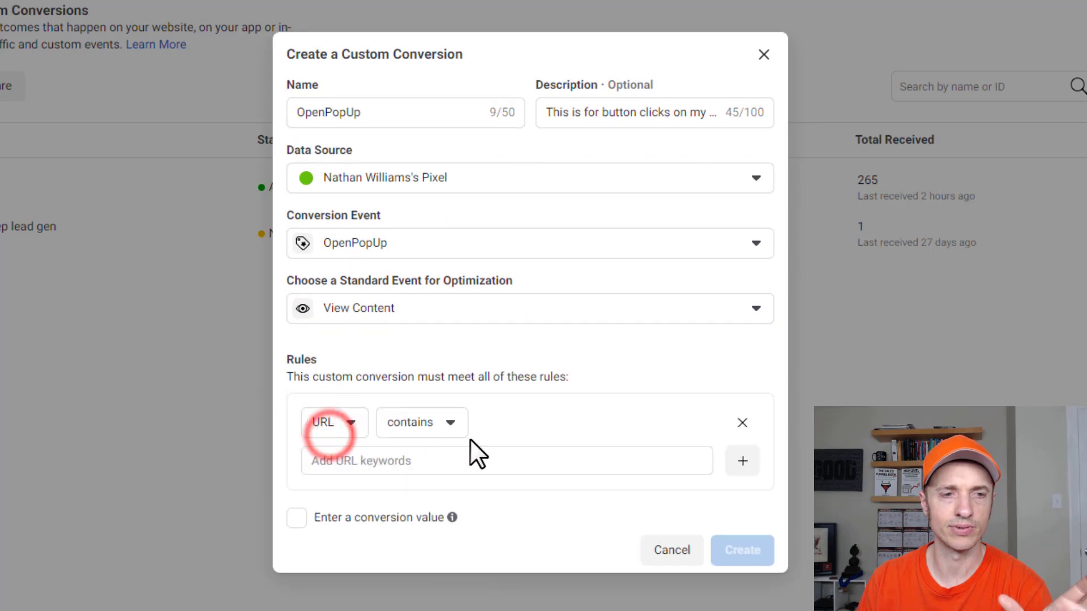
{"action": "left_click", "coordinate": [339, 421]}
{"action": "left_click", "coordinate": [437, 425]}
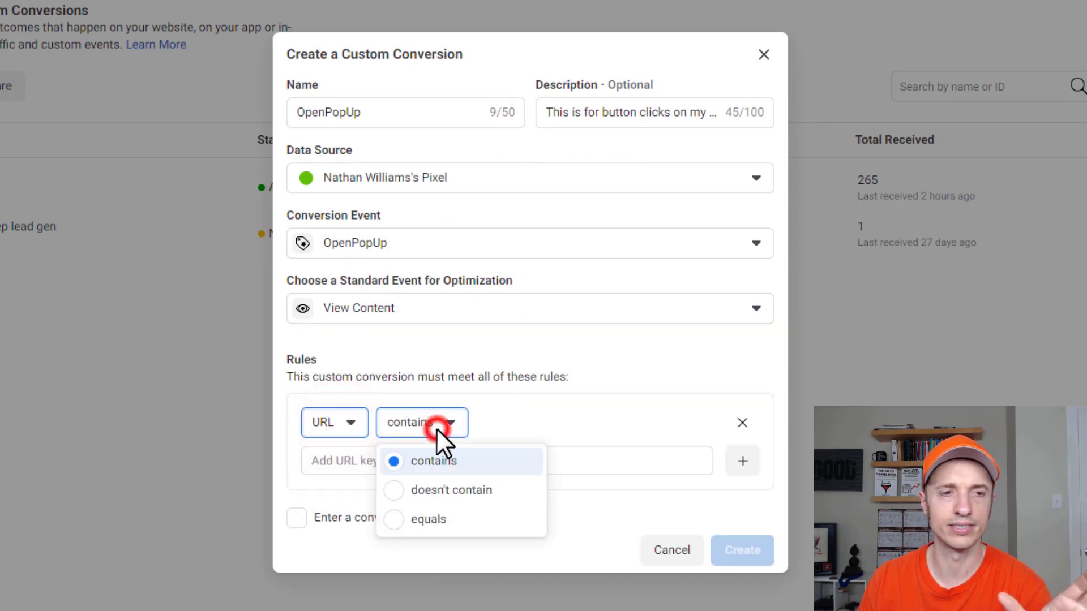
{"action": "left_click", "coordinate": [559, 413]}
{"action": "left_click", "coordinate": [742, 423]}
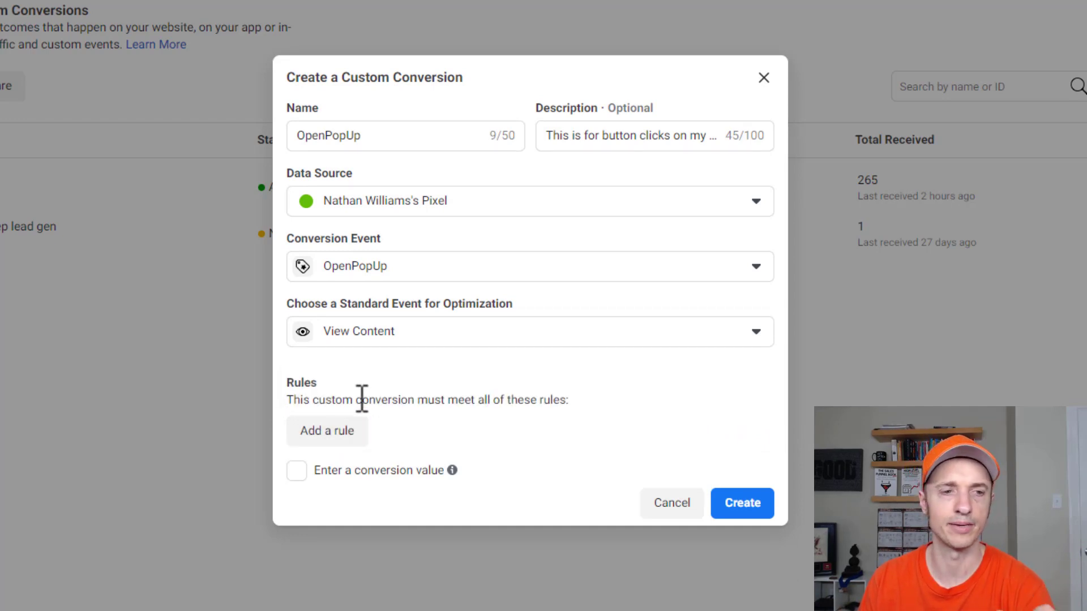
- Try a conversion value of 10, clear it and turn the conversion value option off again
{"action": "left_click", "coordinate": [295, 470]}
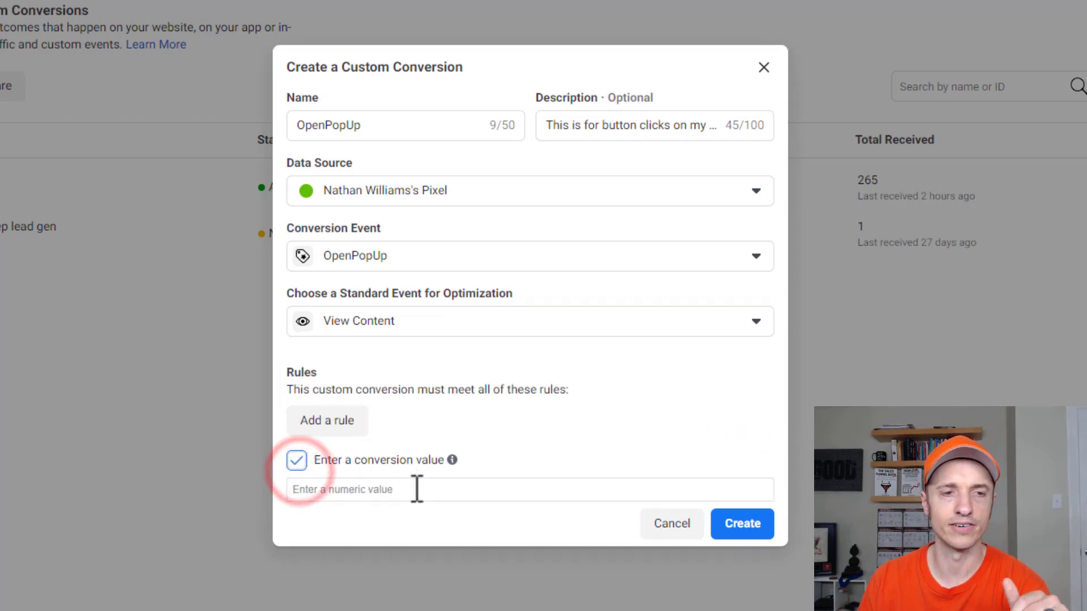
{"action": "left_click", "coordinate": [400, 493]}
{"action": "type", "text": "1"}
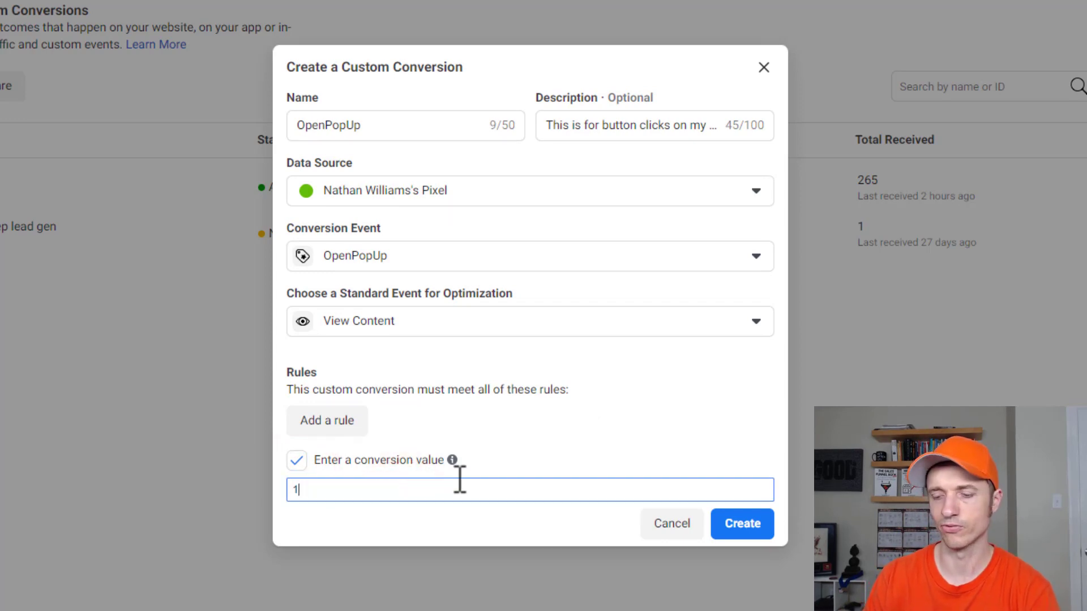
{"action": "key", "text": "BackSpace"}
{"action": "type", "text": "1"}
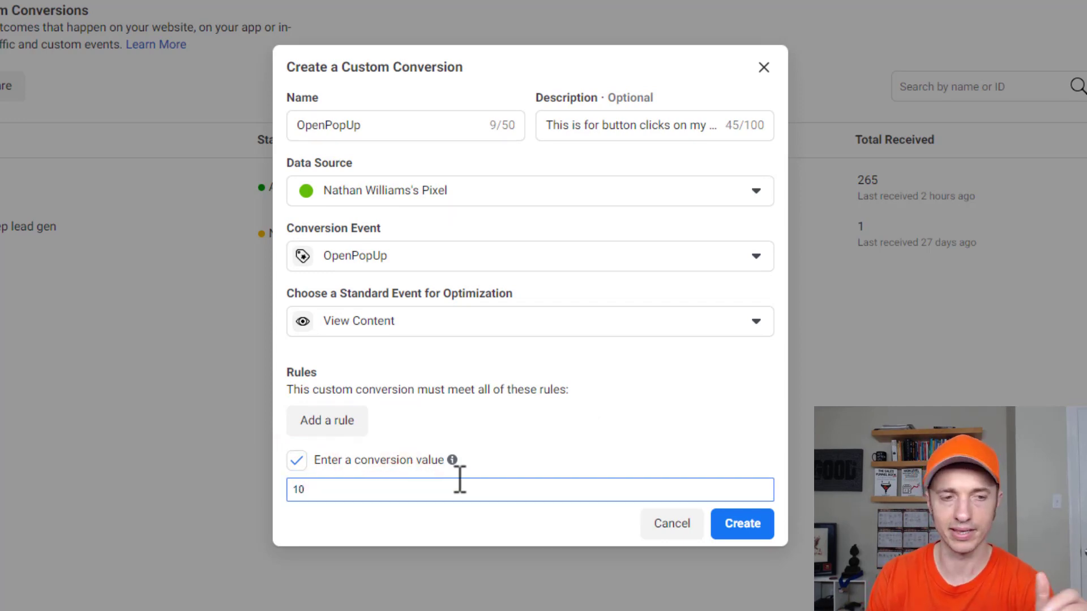
{"action": "key", "text": "BackSpace"}
{"action": "key", "text": "BackSpace"}
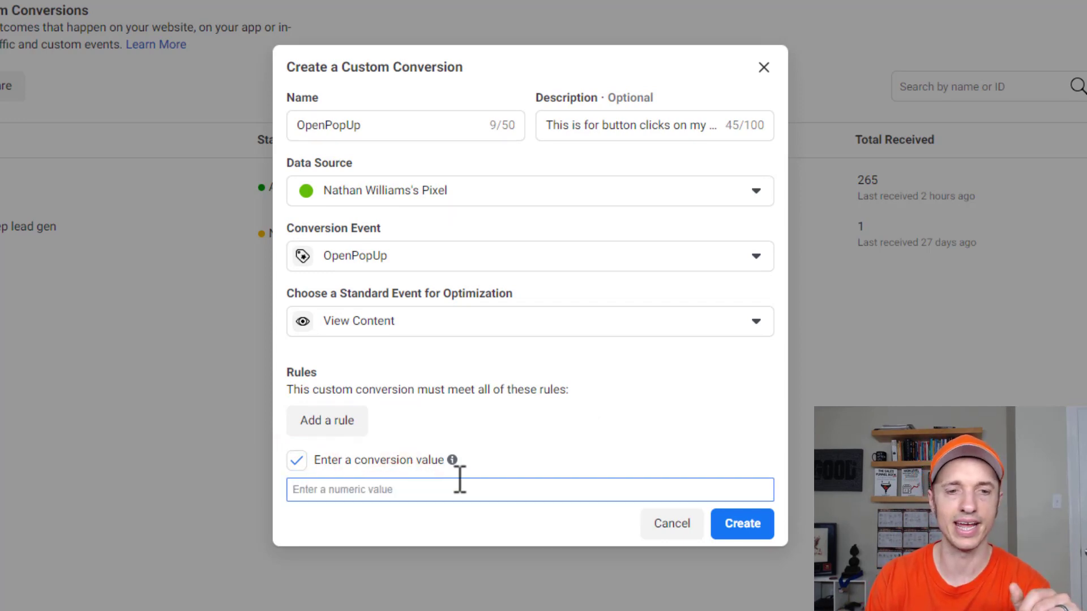
{"action": "left_click", "coordinate": [297, 461]}
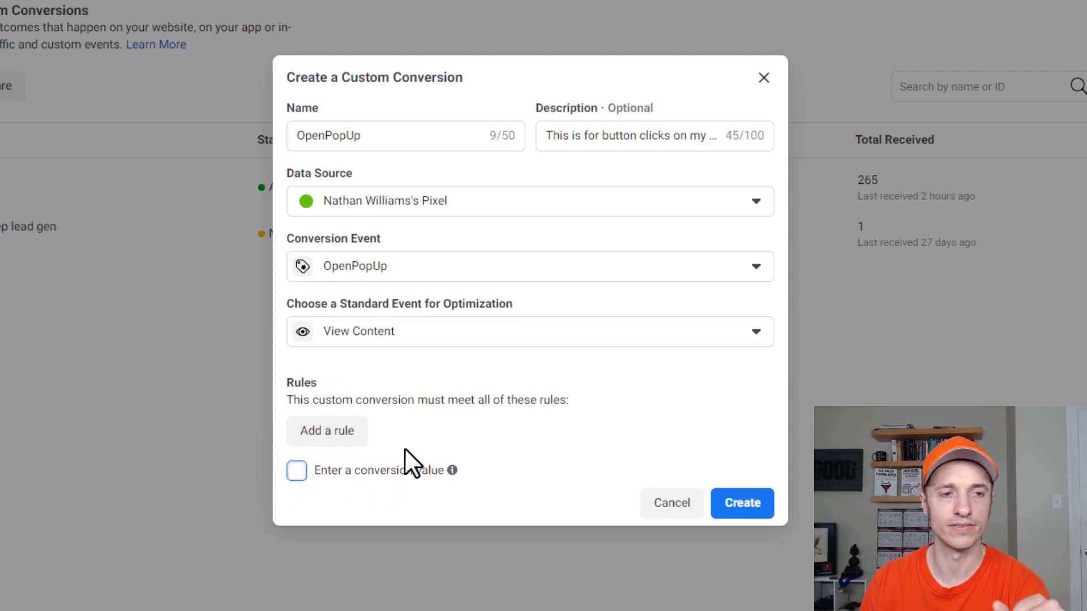
- Create the OpenPopUp custom conversion without rules or a conversion value and dismiss the confirmation
{"action": "mouse_move", "coordinate": [454, 462]}
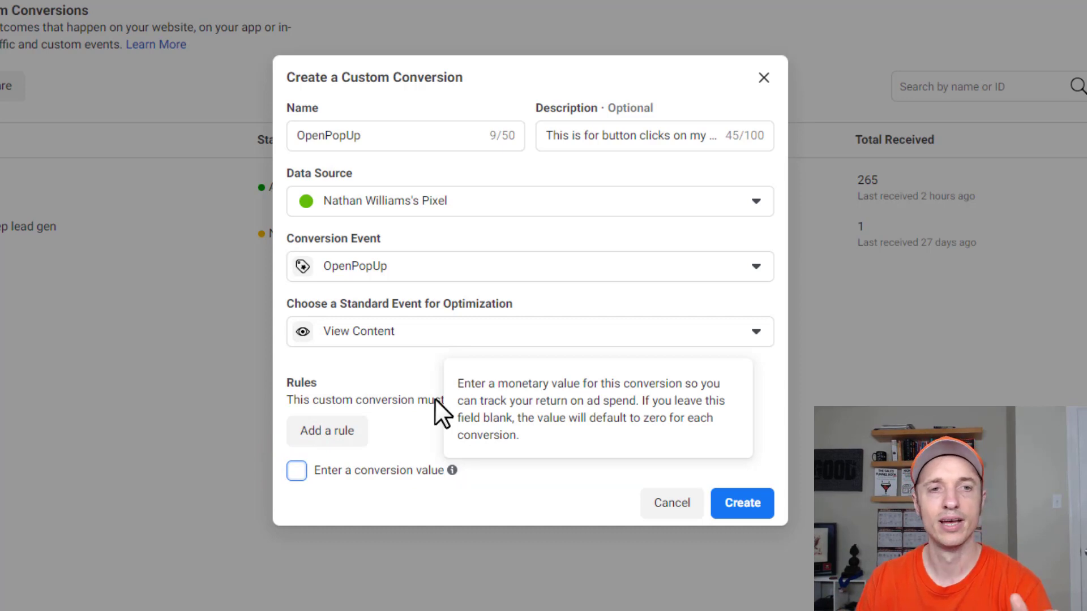
{"action": "left_click", "coordinate": [746, 505]}
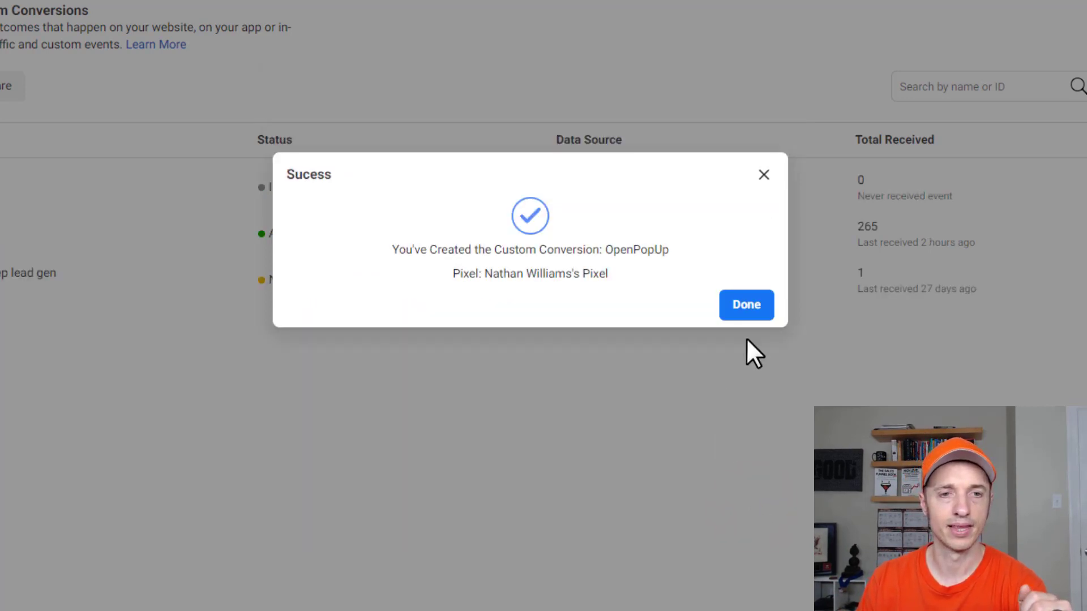
{"action": "left_click", "coordinate": [748, 308]}
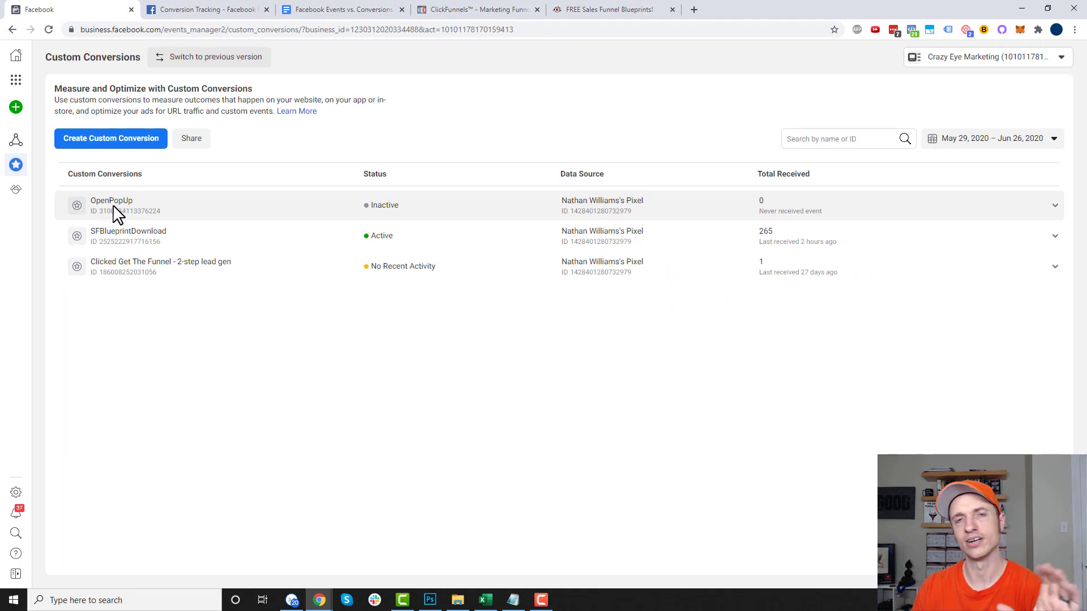
- Switch from Events Manager to Ads Manager to view the ad account's campaigns
{"action": "left_click", "coordinate": [16, 80]}
{"action": "left_click", "coordinate": [89, 115]}
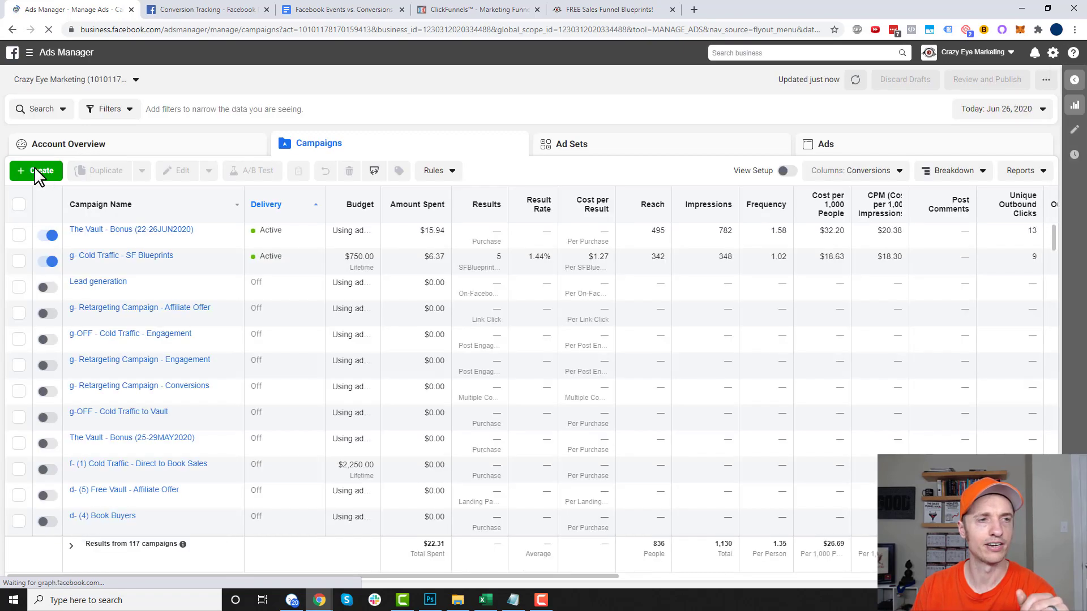
- Start a new campaign in Quick Creation named "Demo Custom Conversion" with the Conversions objective
{"action": "left_click", "coordinate": [35, 168]}
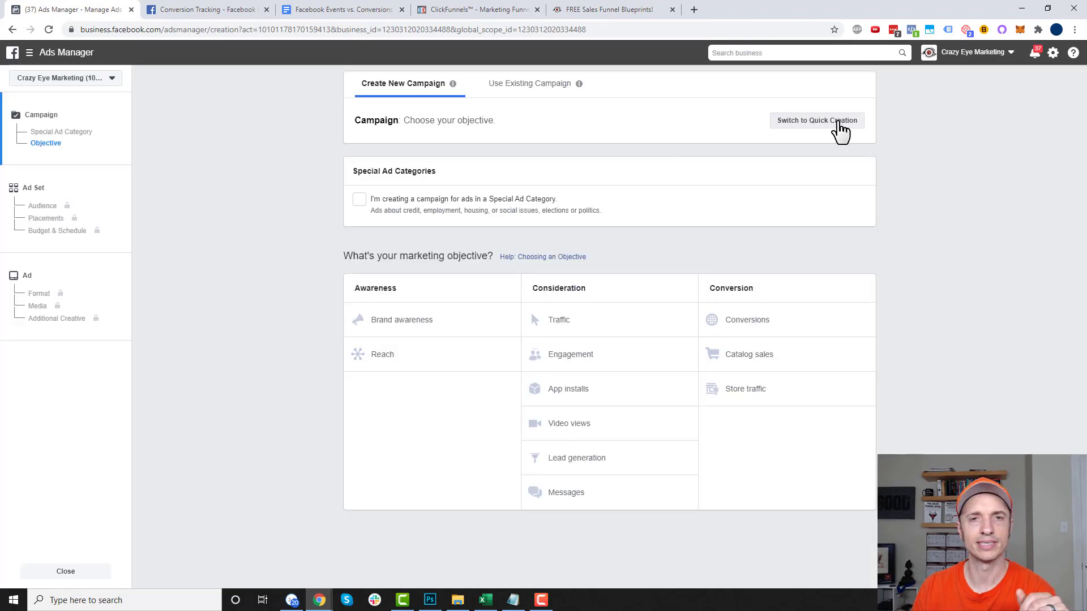
{"action": "left_click", "coordinate": [838, 122]}
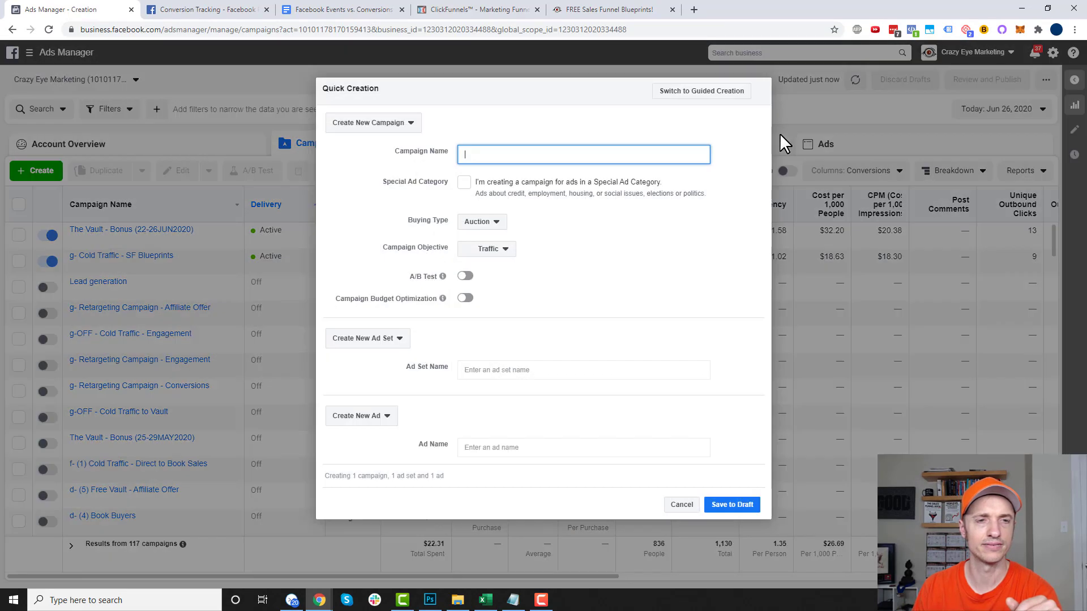
{"action": "type", "text": "Demo Custom Conversion"}
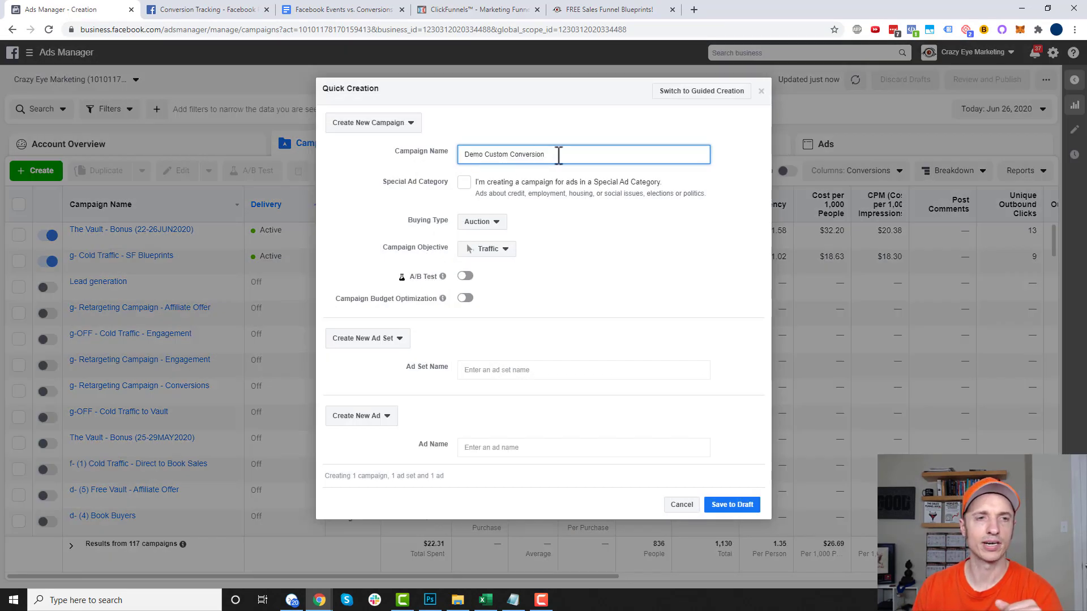
{"action": "left_click", "coordinate": [497, 249]}
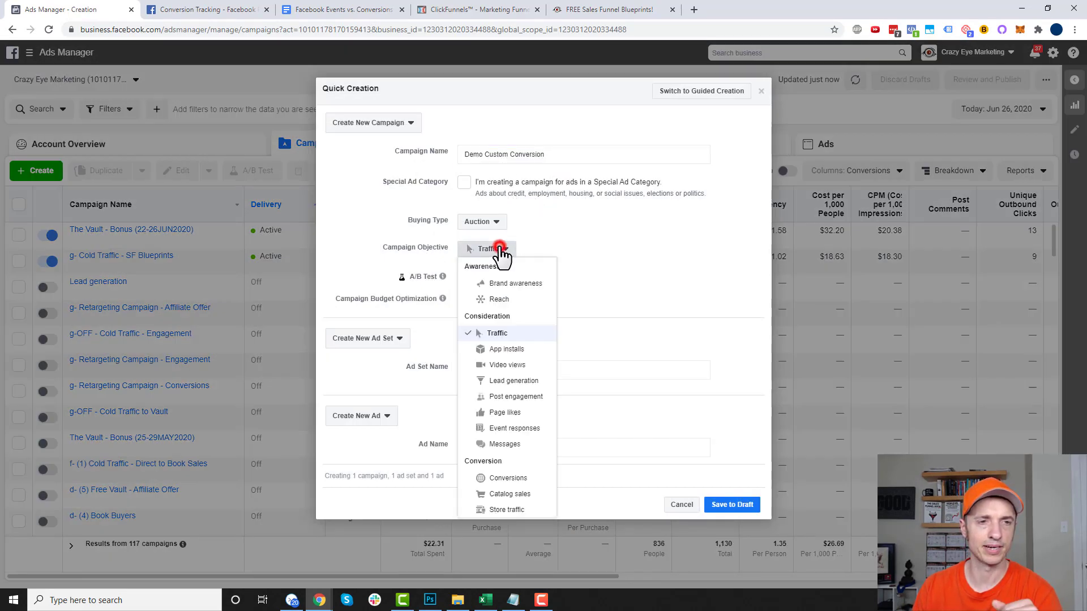
{"action": "left_click", "coordinate": [507, 478]}
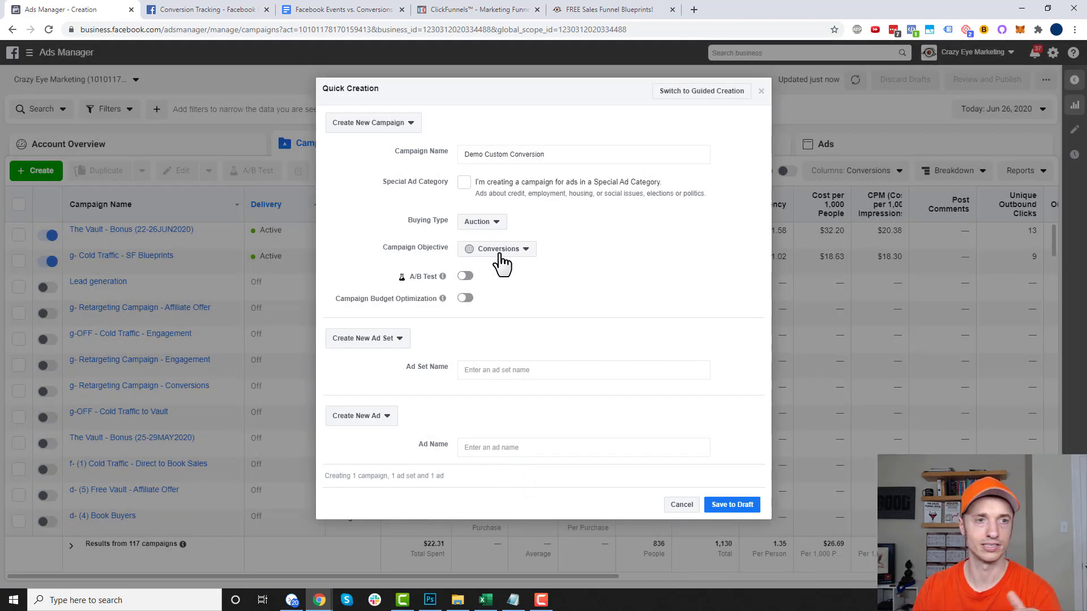
- Name the new ad set "fdfdas" and the new ad "fdsafas", and save the campaign to draft
{"action": "left_click", "coordinate": [516, 369]}
{"action": "type", "text": "fdfdas"}
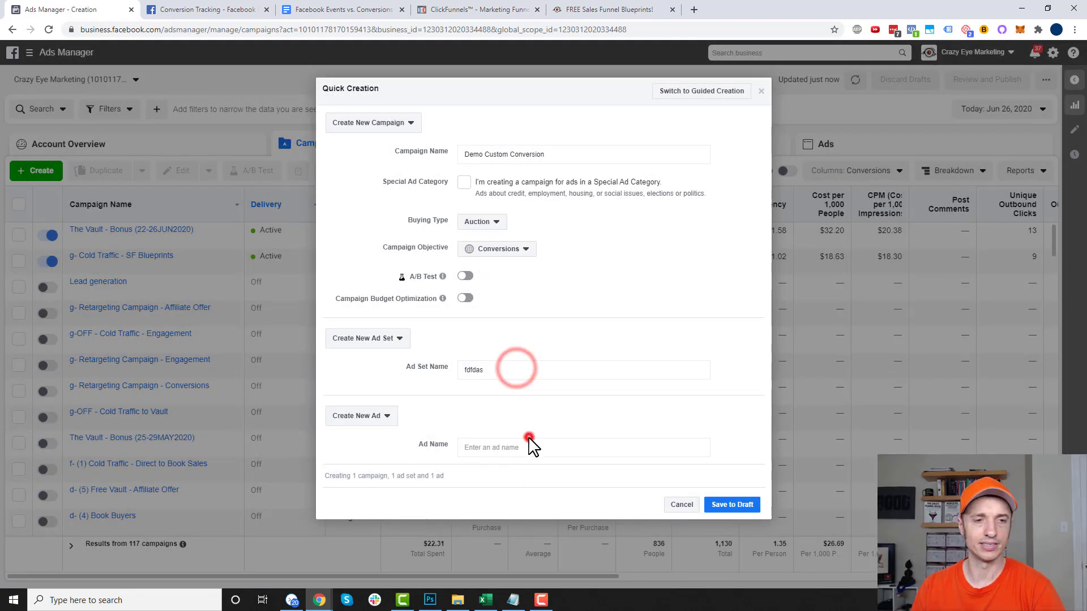
{"action": "left_click", "coordinate": [528, 444]}
{"action": "type", "text": "fdsafas"}
{"action": "left_click", "coordinate": [729, 504]}
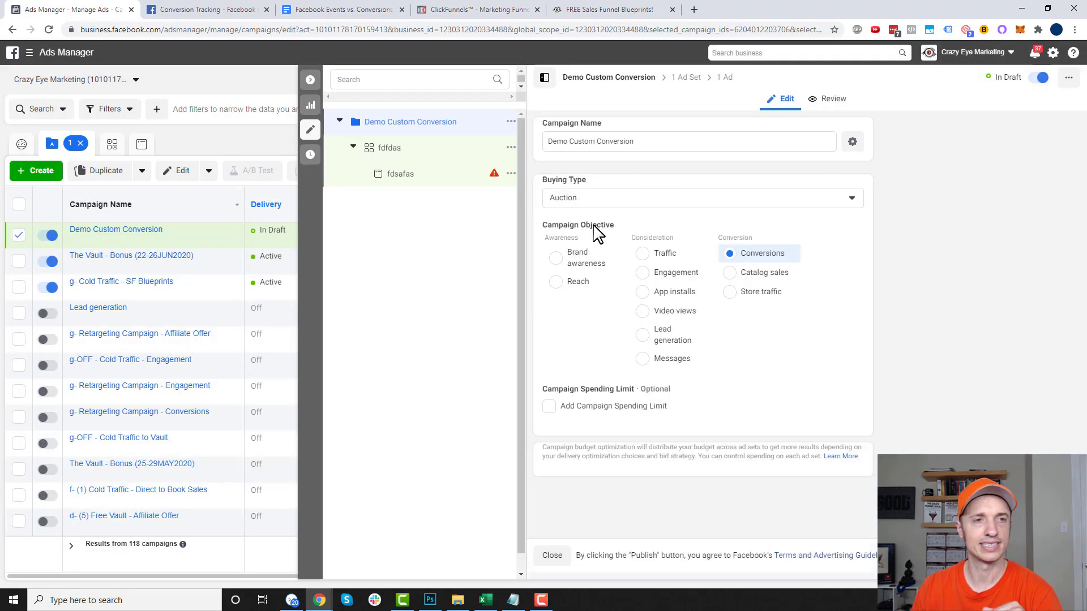
- Set the conversion event of the fdfdas ad set to the OpenPopUp custom conversion
{"action": "left_click", "coordinate": [406, 153]}
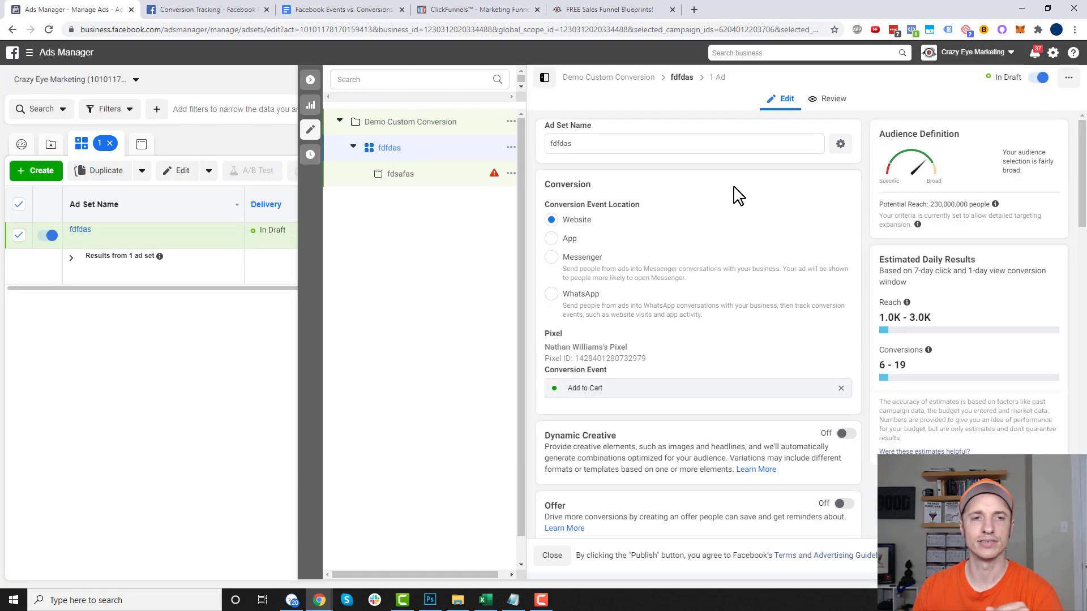
{"action": "scroll", "coordinate": [573, 278], "scroll_direction": "down", "scroll_amount": 2}
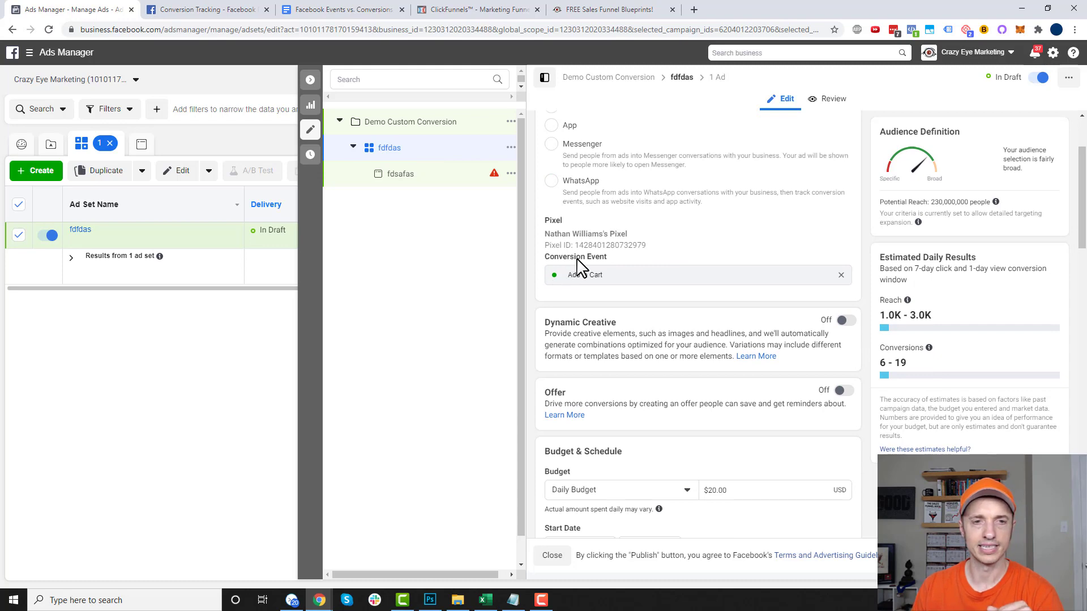
{"action": "left_click", "coordinate": [841, 279]}
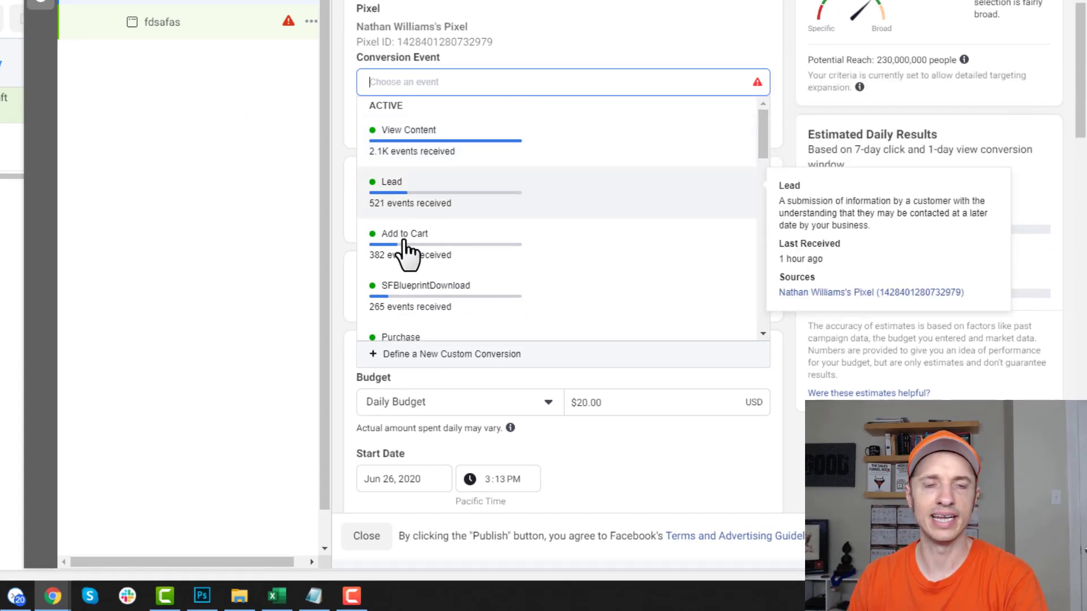
{"action": "scroll", "coordinate": [430, 252], "scroll_direction": "down", "scroll_amount": 2}
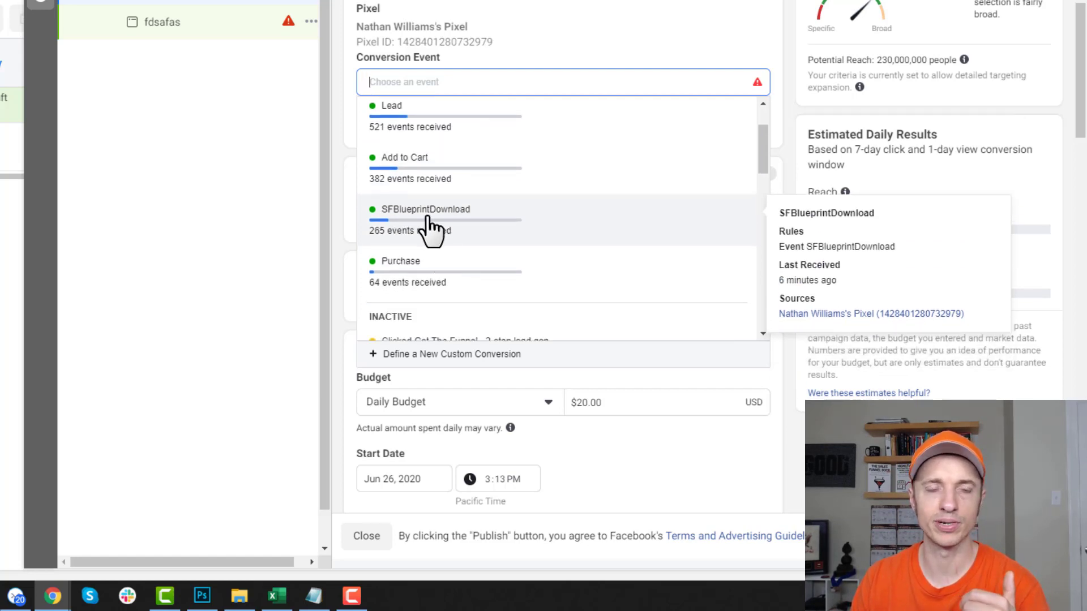
{"action": "scroll", "coordinate": [422, 255], "scroll_direction": "down", "scroll_amount": 3}
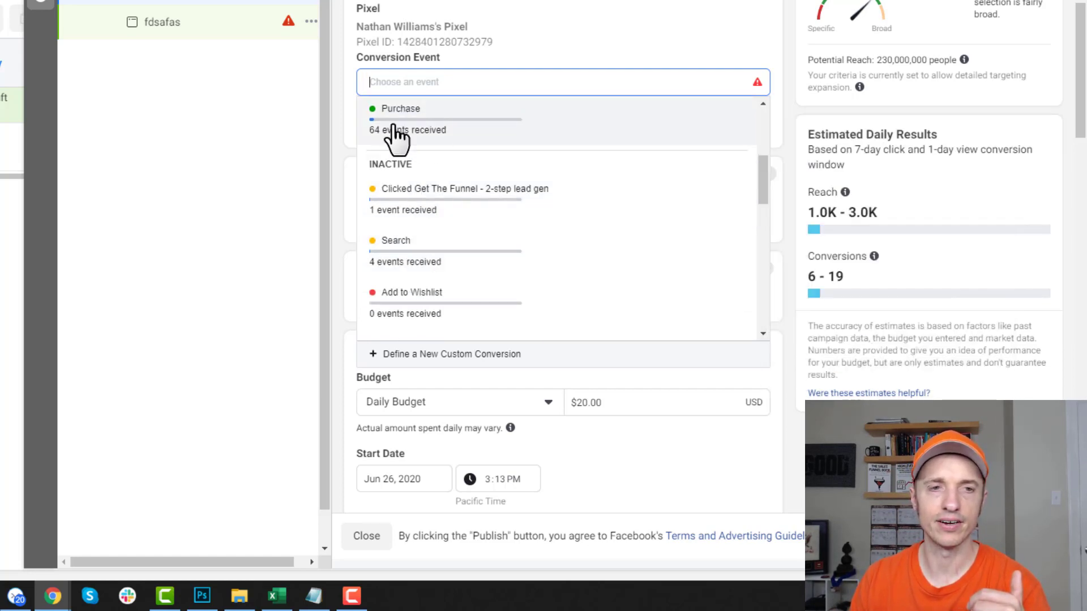
{"action": "mouse_move", "coordinate": [412, 211]}
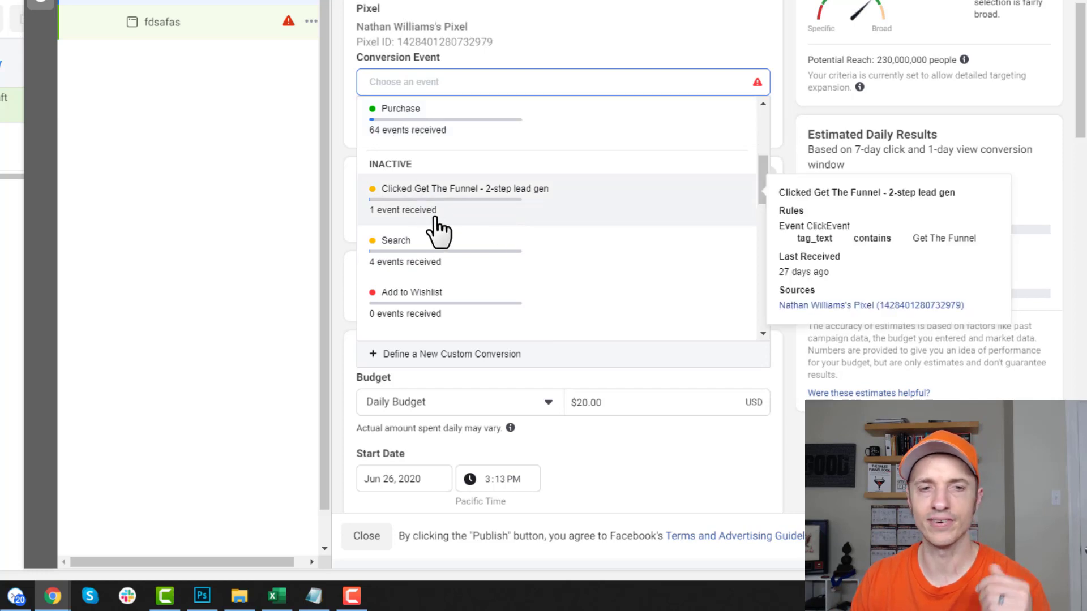
{"action": "scroll", "coordinate": [444, 231], "scroll_direction": "down", "scroll_amount": 1}
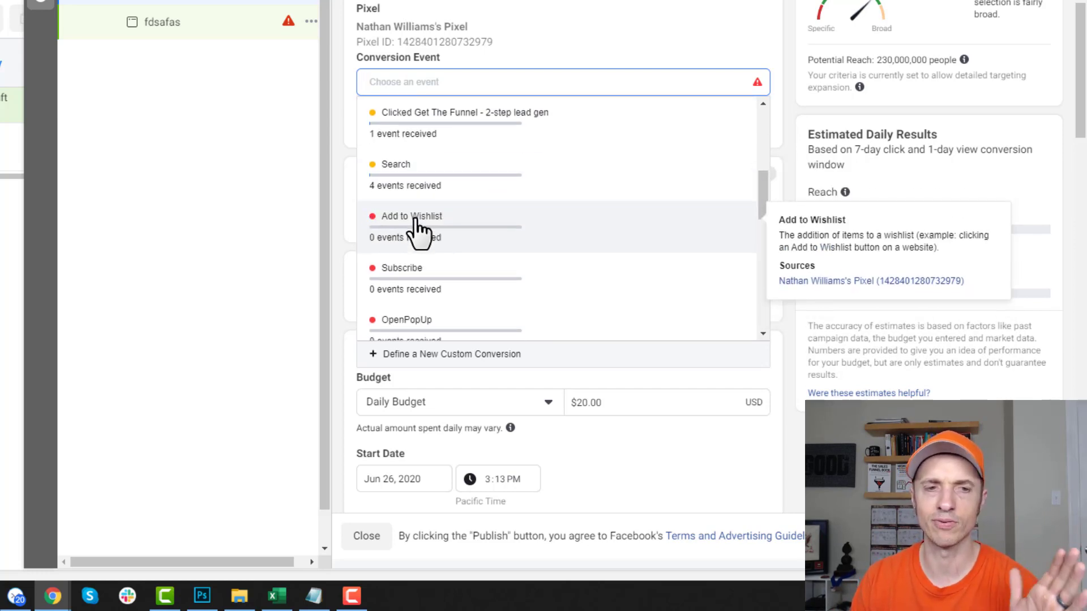
{"action": "scroll", "coordinate": [422, 231], "scroll_direction": "down", "scroll_amount": 1}
{"action": "scroll", "coordinate": [430, 229], "scroll_direction": "down", "scroll_amount": 1}
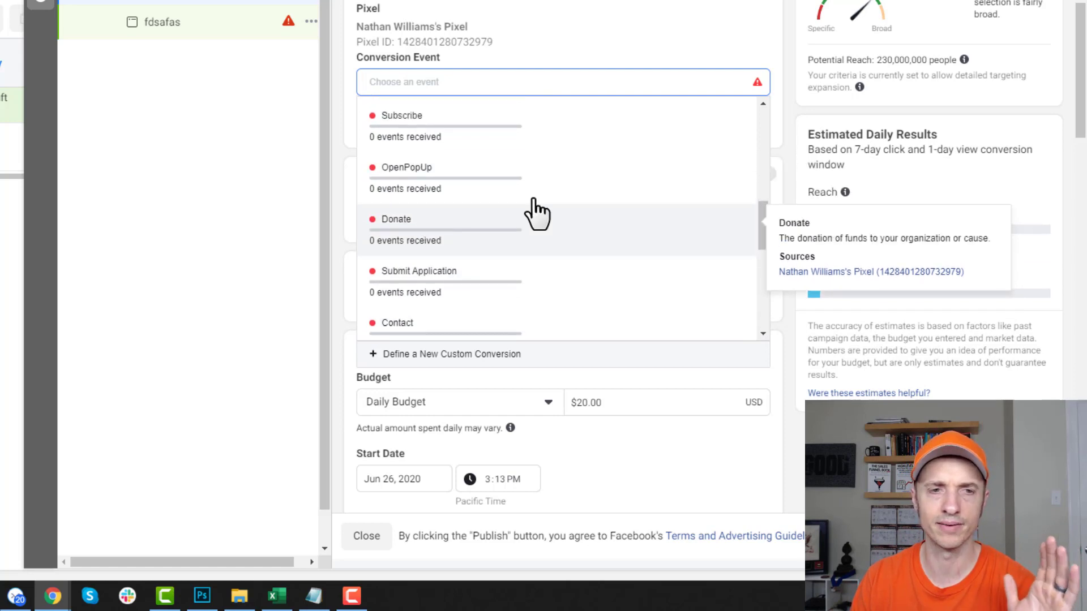
{"action": "mouse_move", "coordinate": [453, 189]}
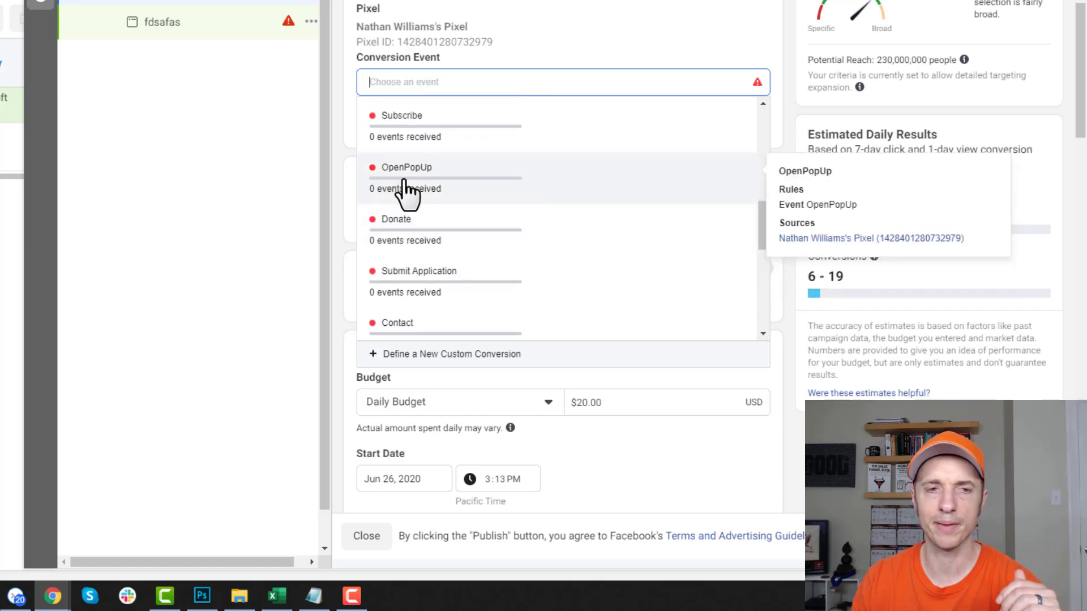
{"action": "left_click", "coordinate": [408, 186]}
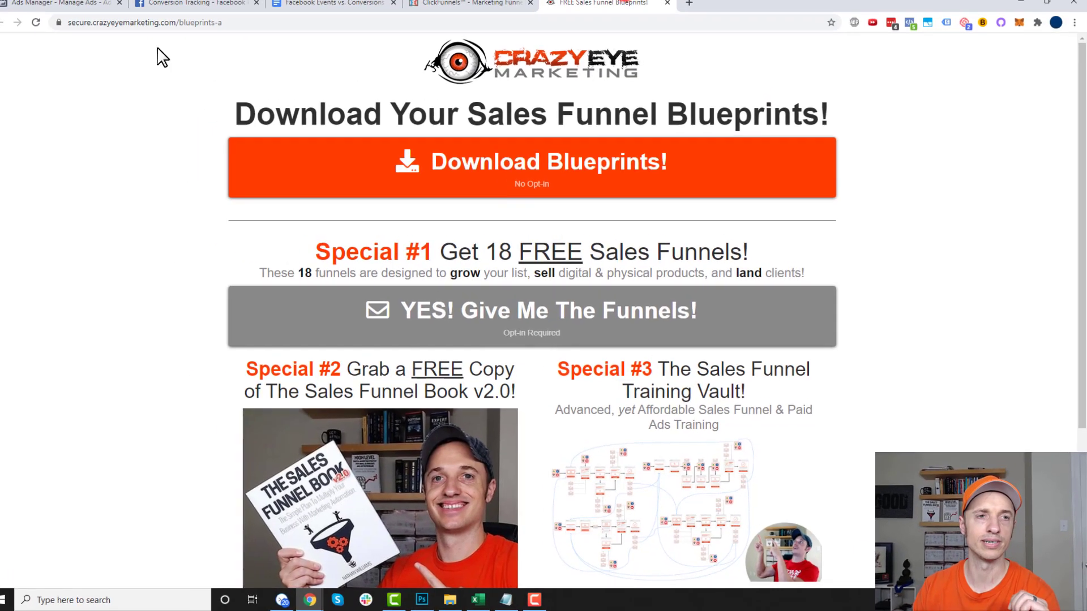
- On the live Sales Funnel Blueprints page, trigger the free funnels opt-in popup twice, reloading the page before each and closing the popup after
{"action": "left_click", "coordinate": [38, 23]}
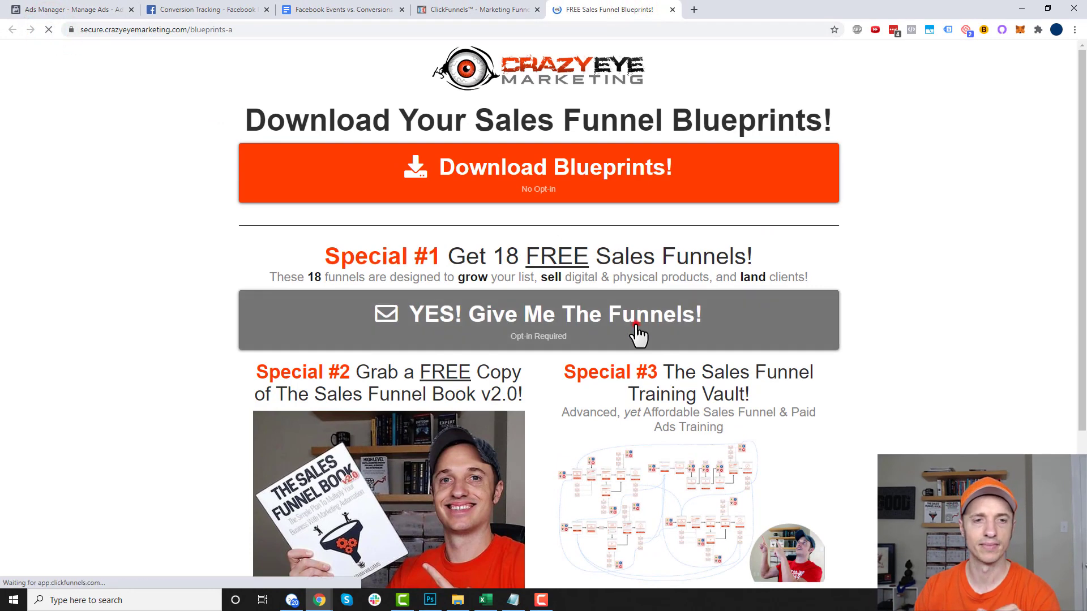
{"action": "left_click", "coordinate": [637, 328]}
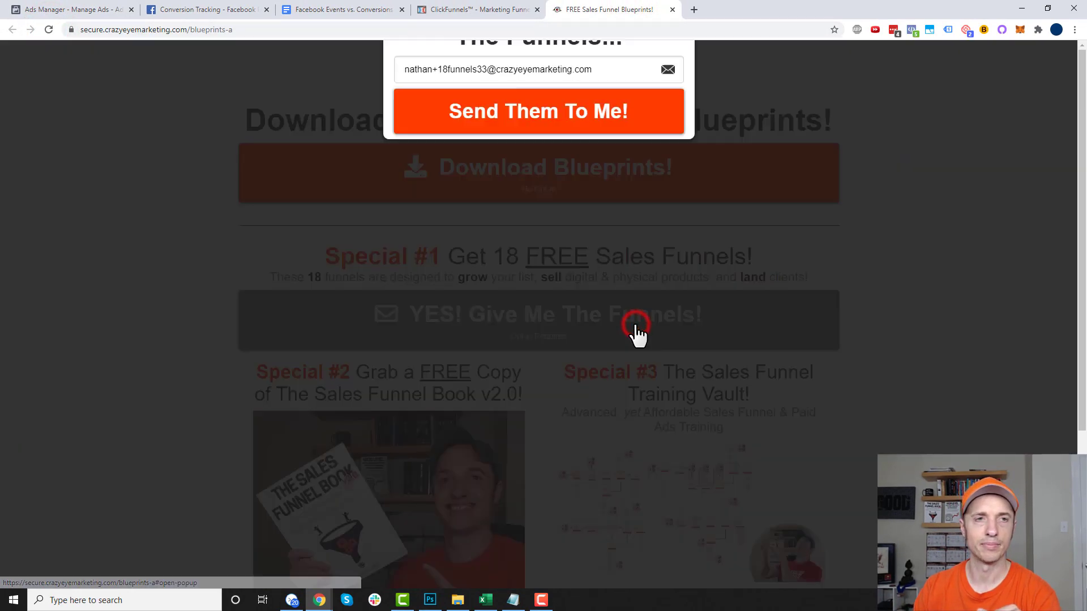
{"action": "left_click", "coordinate": [697, 100]}
{"action": "left_click", "coordinate": [50, 31]}
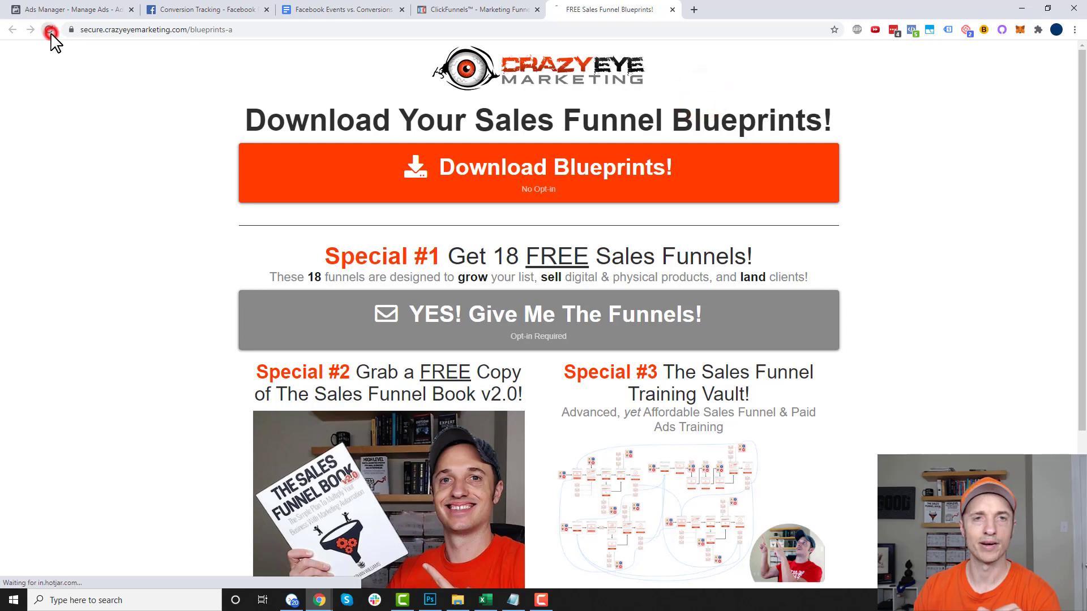
{"action": "left_click", "coordinate": [704, 316]}
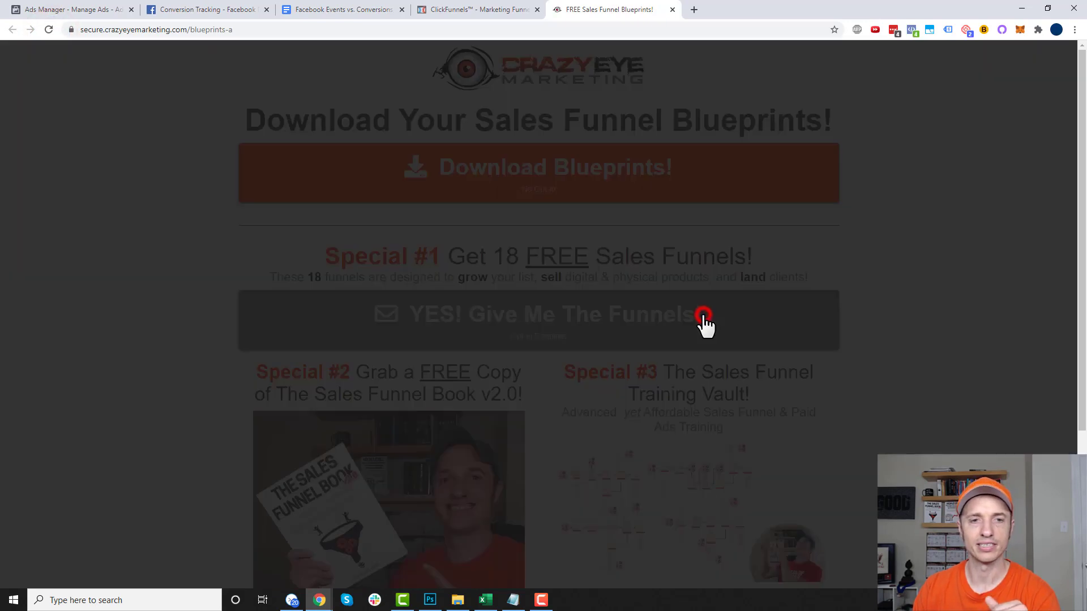
{"action": "left_click", "coordinate": [694, 97]}
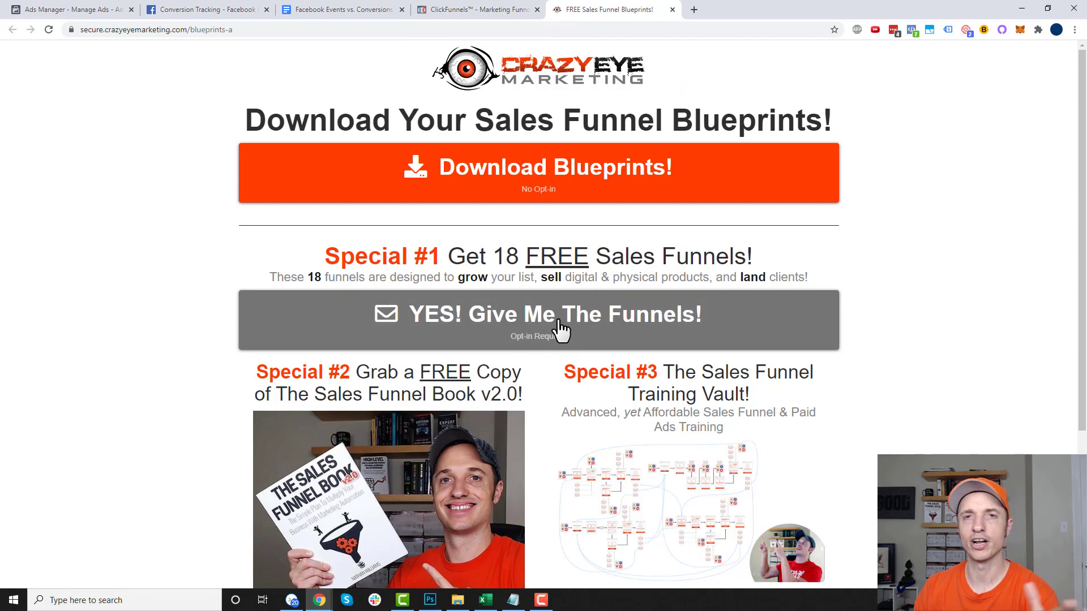
- Switch back to Ads Manager, reload the ad set and check the activity status of its OpenPopUp conversion event
{"action": "left_click", "coordinate": [463, 13]}
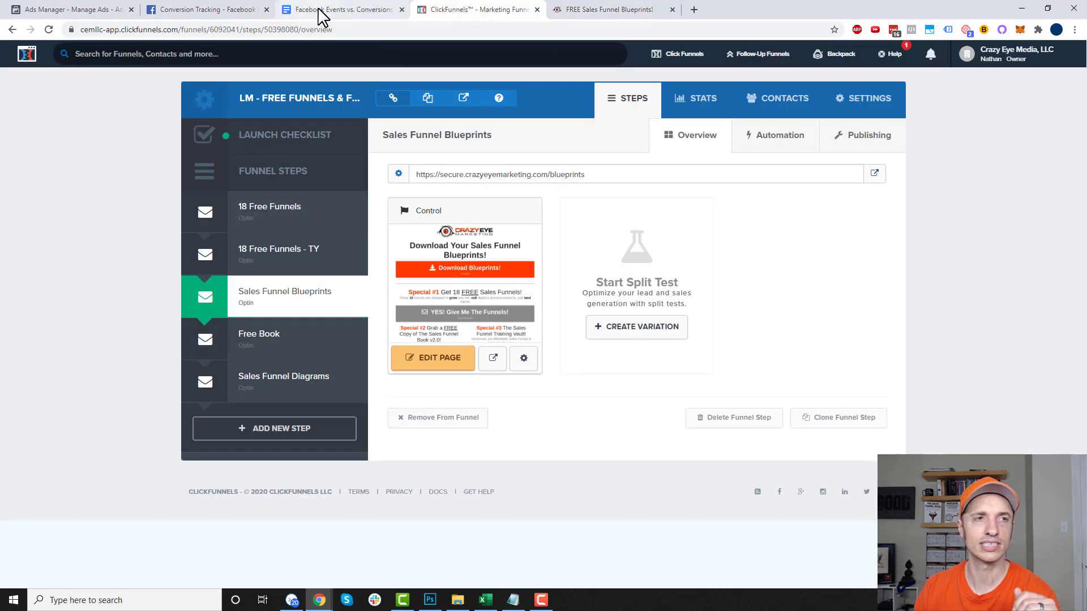
{"action": "left_click", "coordinate": [73, 10]}
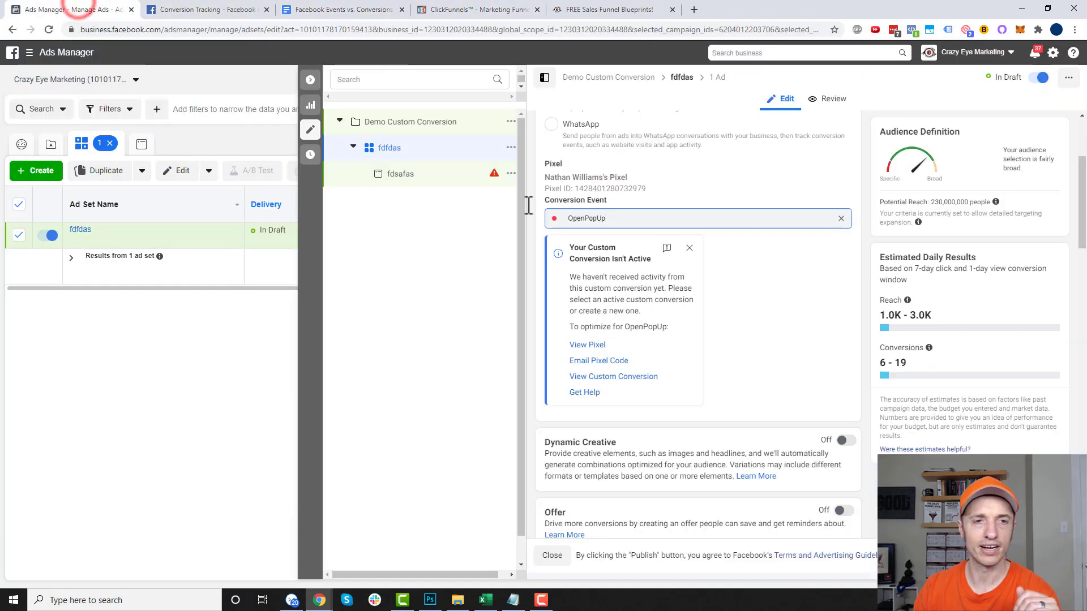
{"action": "left_click", "coordinate": [472, 263]}
{"action": "left_click", "coordinate": [46, 30]}
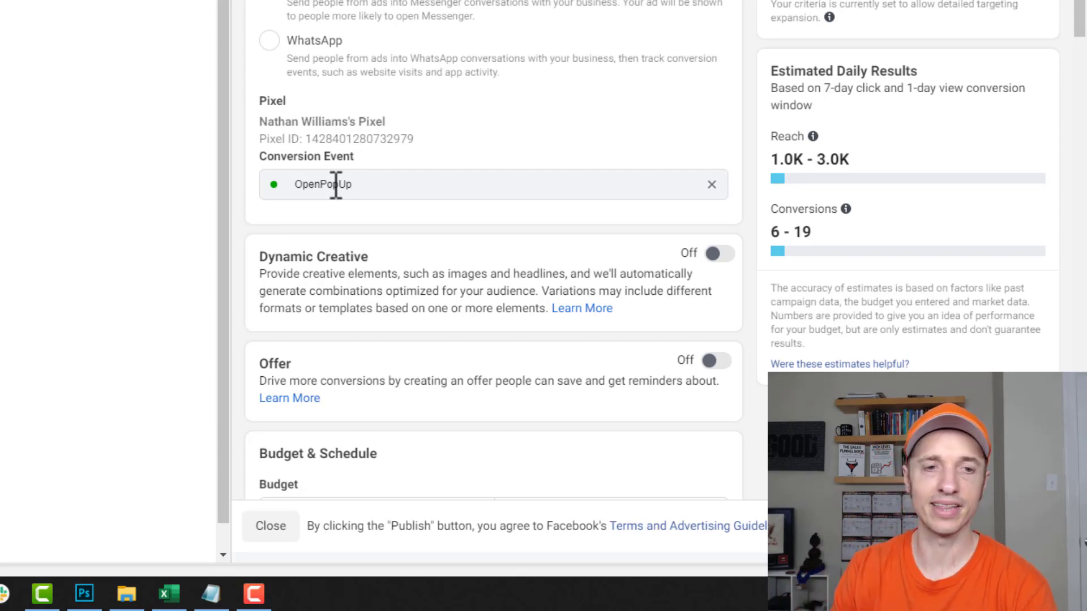
{"action": "scroll", "coordinate": [331, 189], "scroll_direction": "down", "scroll_amount": 2}
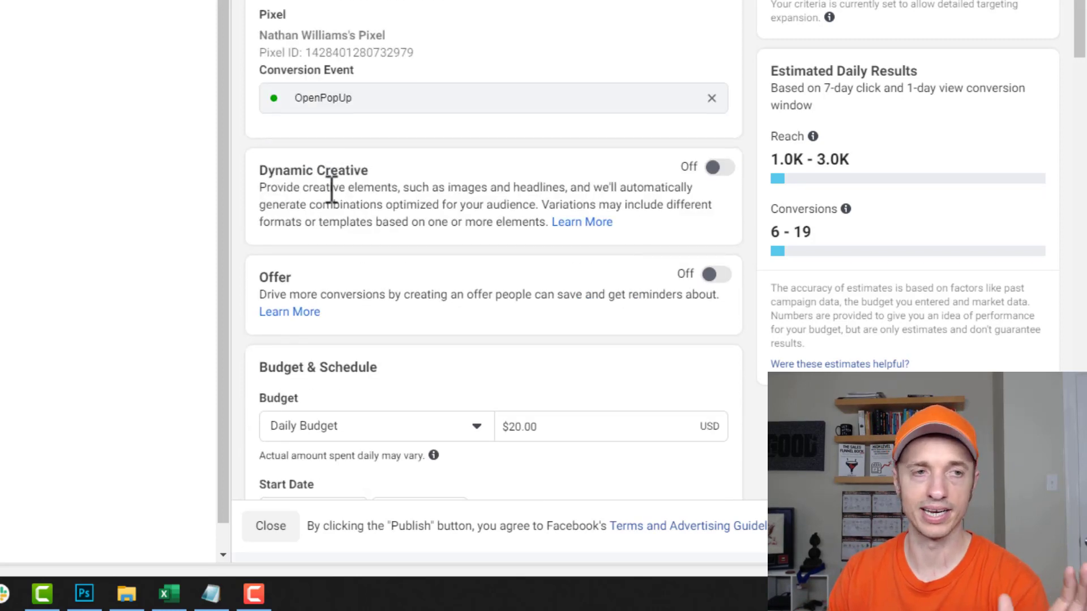